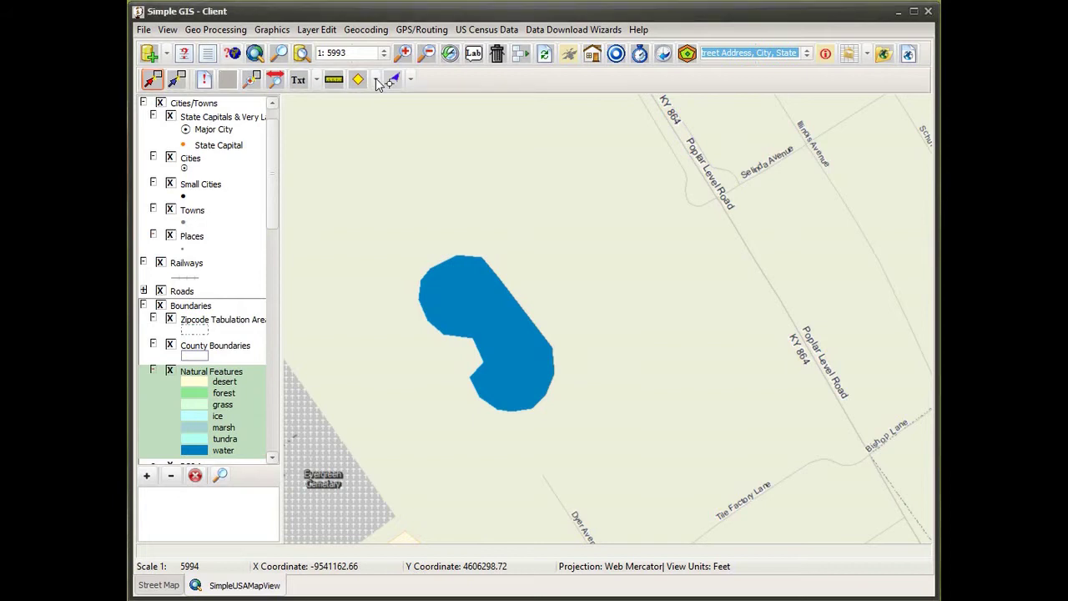
{"action": "left_click", "coordinate": [376, 80]}
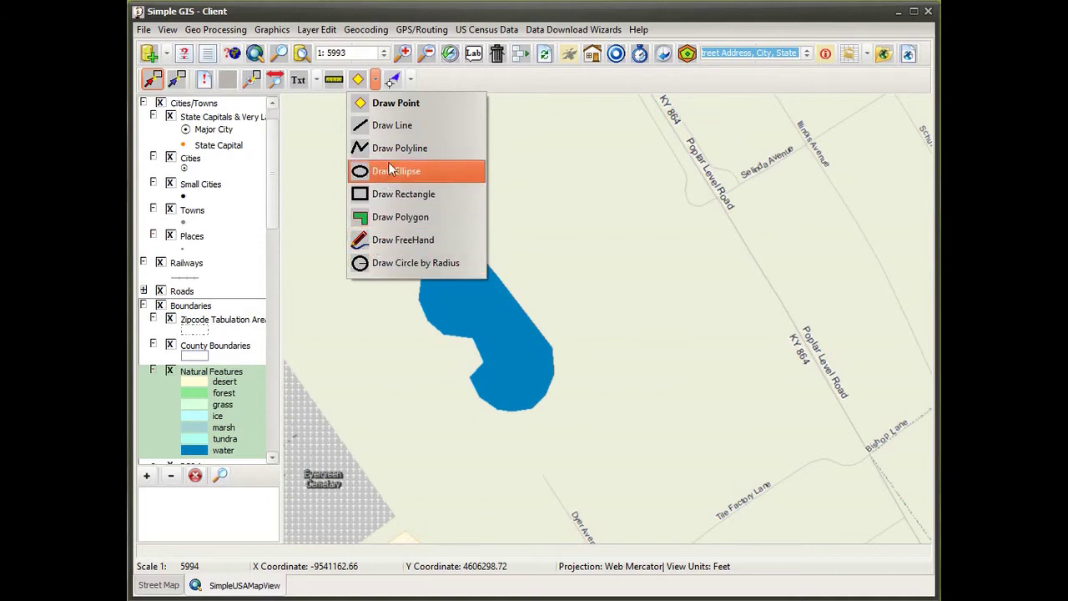
{"action": "left_click", "coordinate": [409, 83]}
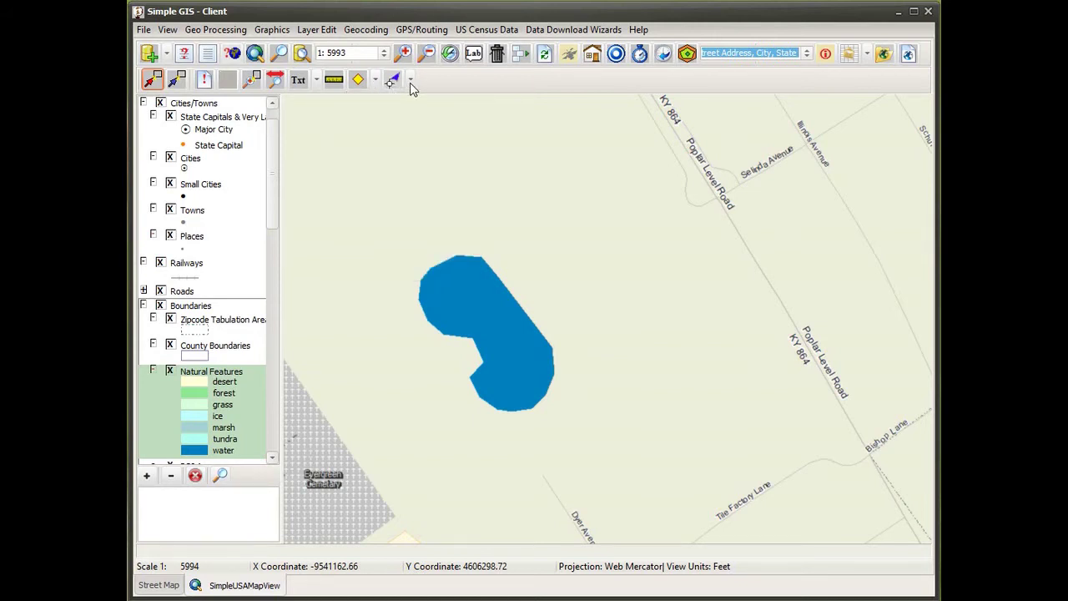
{"action": "left_click", "coordinate": [411, 80]}
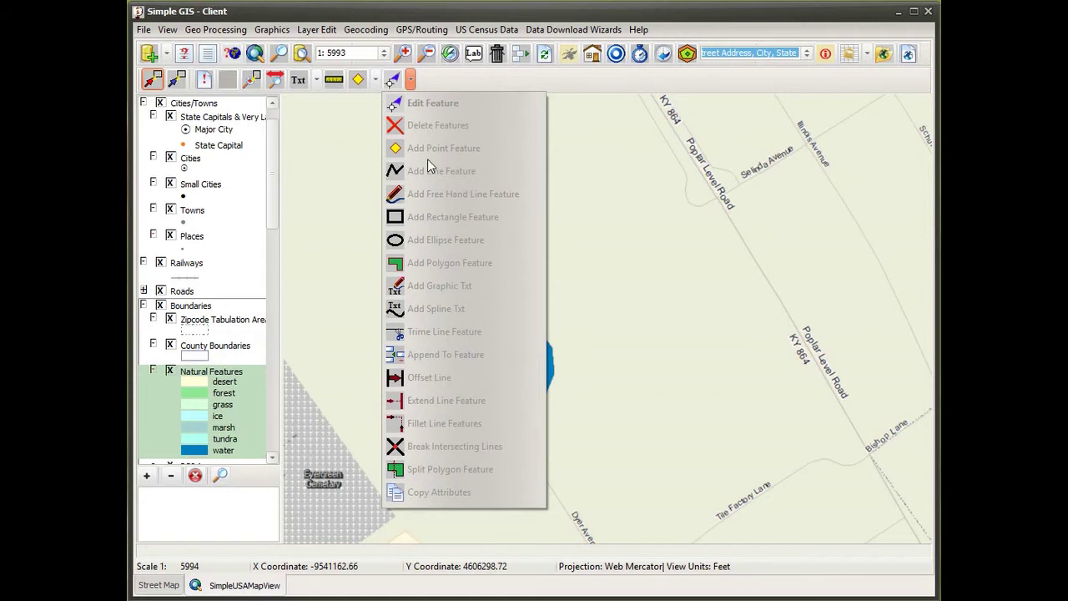
{"action": "left_click", "coordinate": [487, 81]}
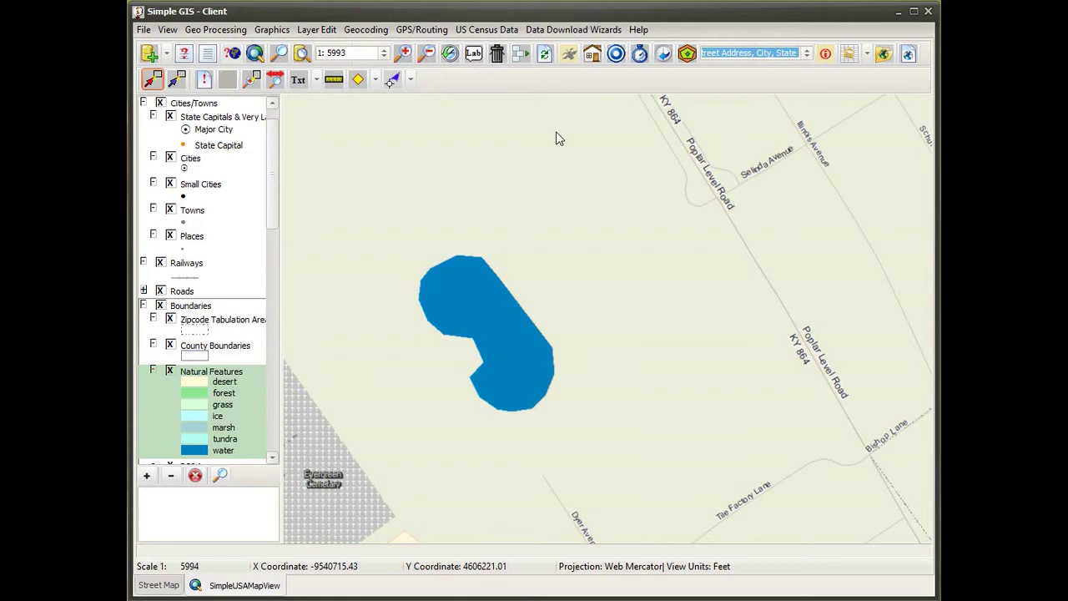
- Draw a point graphic on the map just north of the water polygon
{"action": "left_click", "coordinate": [376, 80]}
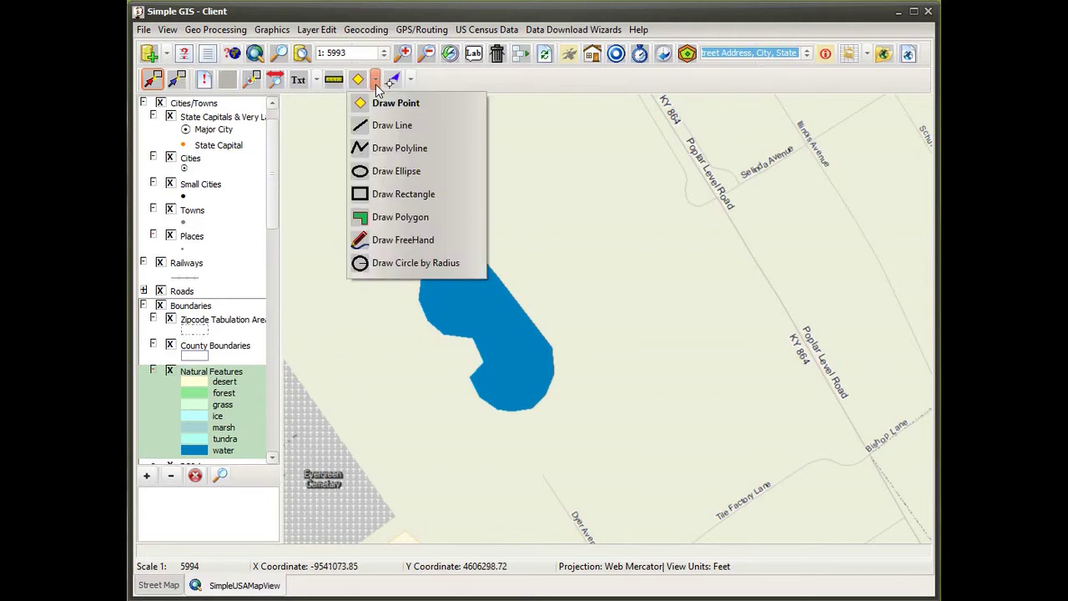
{"action": "left_click", "coordinate": [412, 104]}
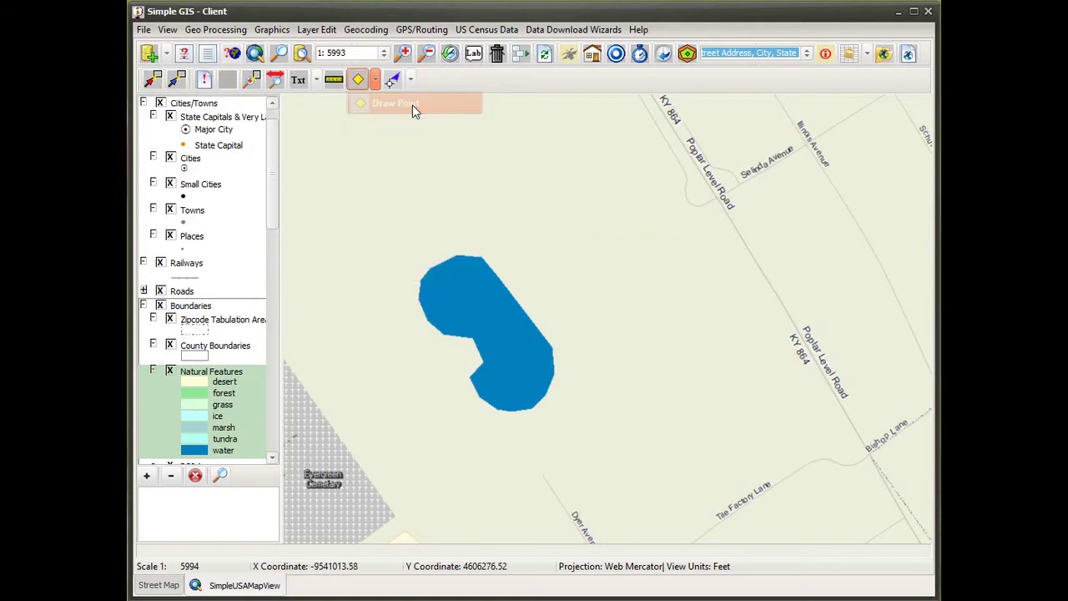
{"action": "left_click", "coordinate": [483, 210]}
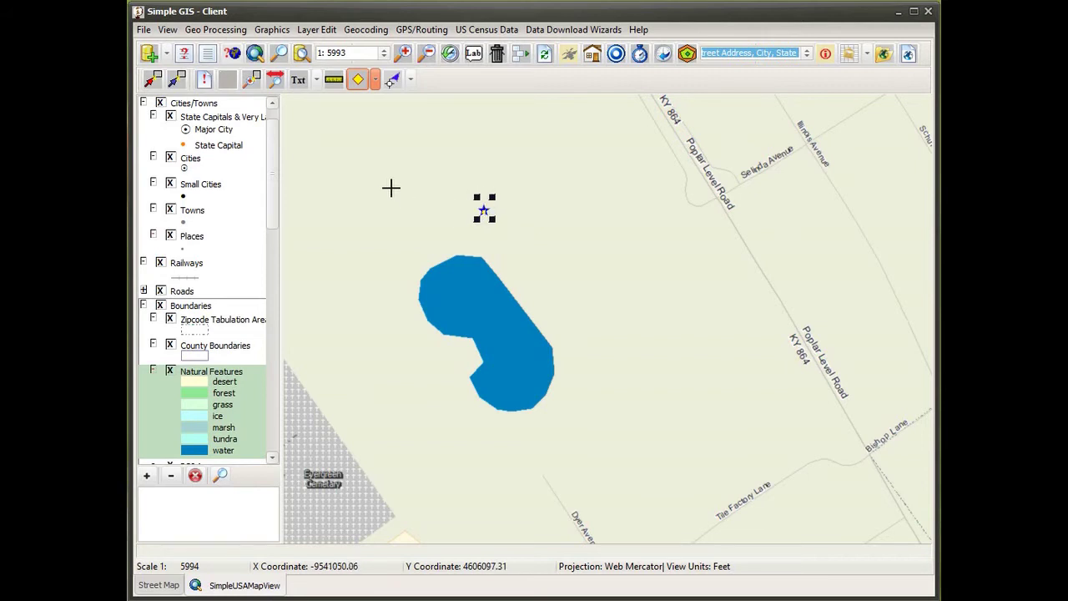
- Move the star point graphic to the northeast and enlarge it
{"action": "left_click", "coordinate": [152, 87]}
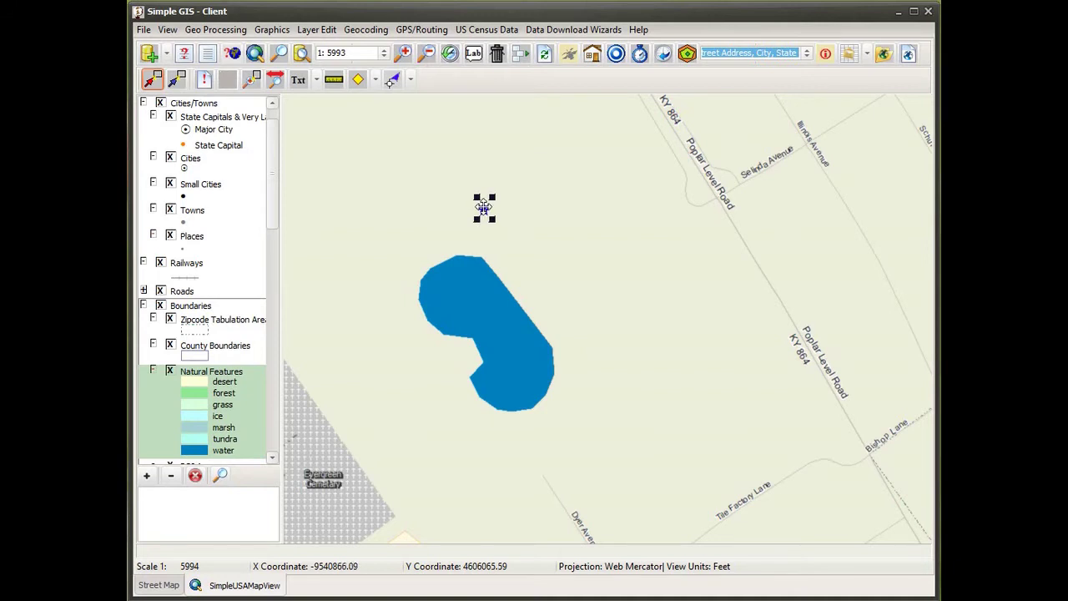
{"action": "left_click_drag", "start_coordinate": [484, 208], "coordinate": [567, 176]}
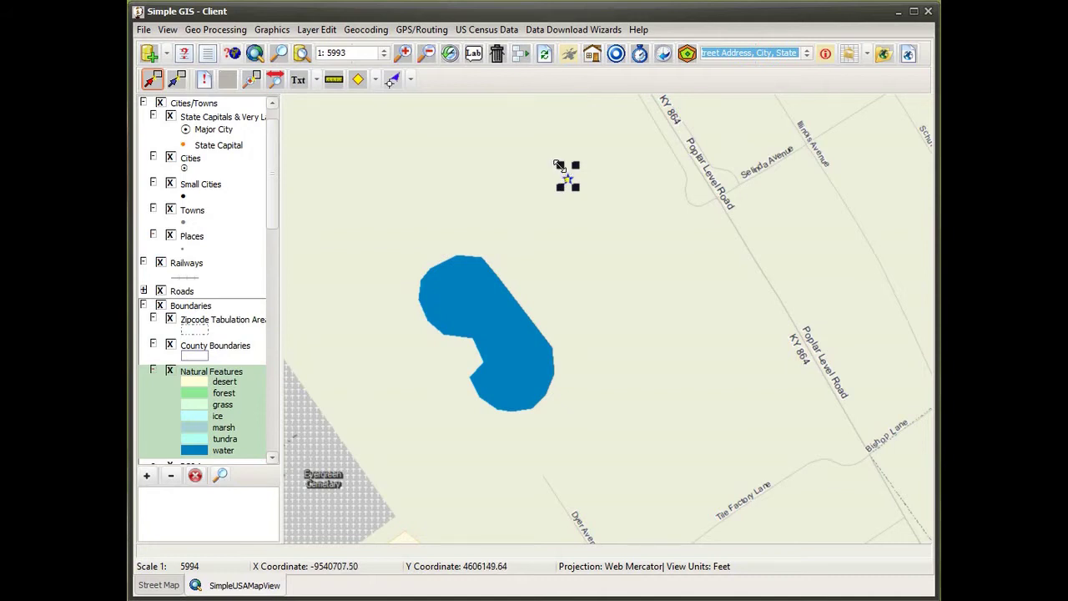
{"action": "left_click_drag", "start_coordinate": [558, 163], "coordinate": [540, 138]}
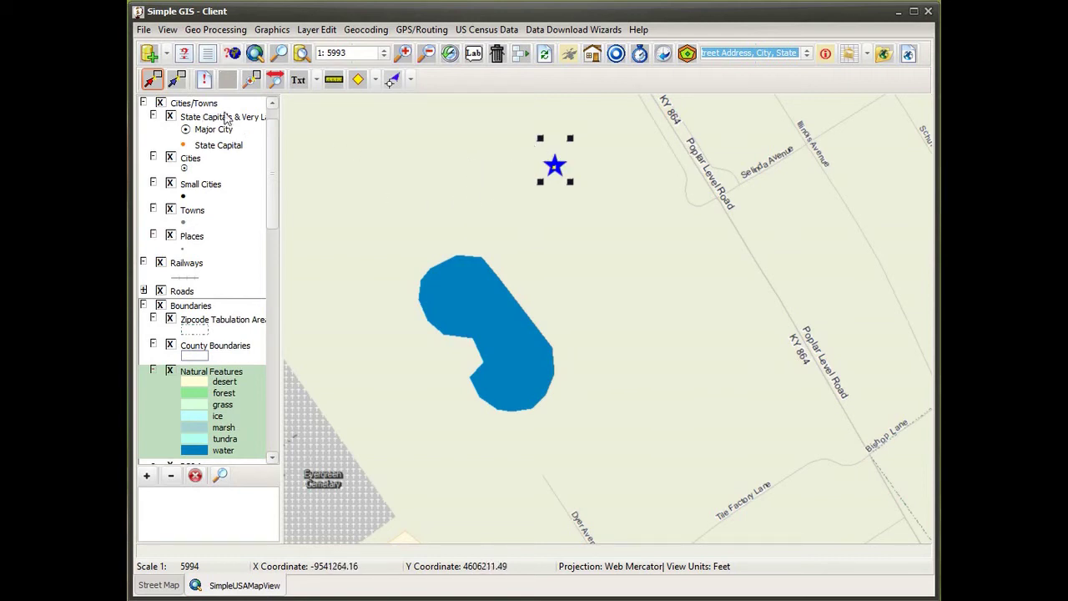
- Deselect the star graphic, reselect it with a selection box around it, and delete it
{"action": "left_click", "coordinate": [155, 80]}
{"action": "left_click", "coordinate": [439, 167]}
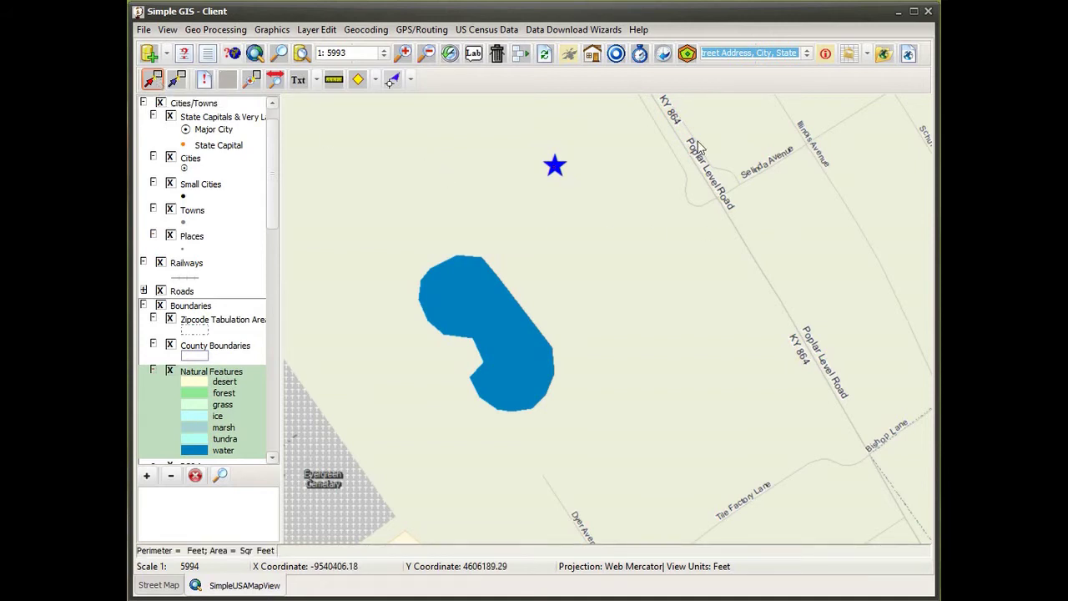
{"action": "left_click_drag", "start_coordinate": [495, 138], "coordinate": [602, 210]}
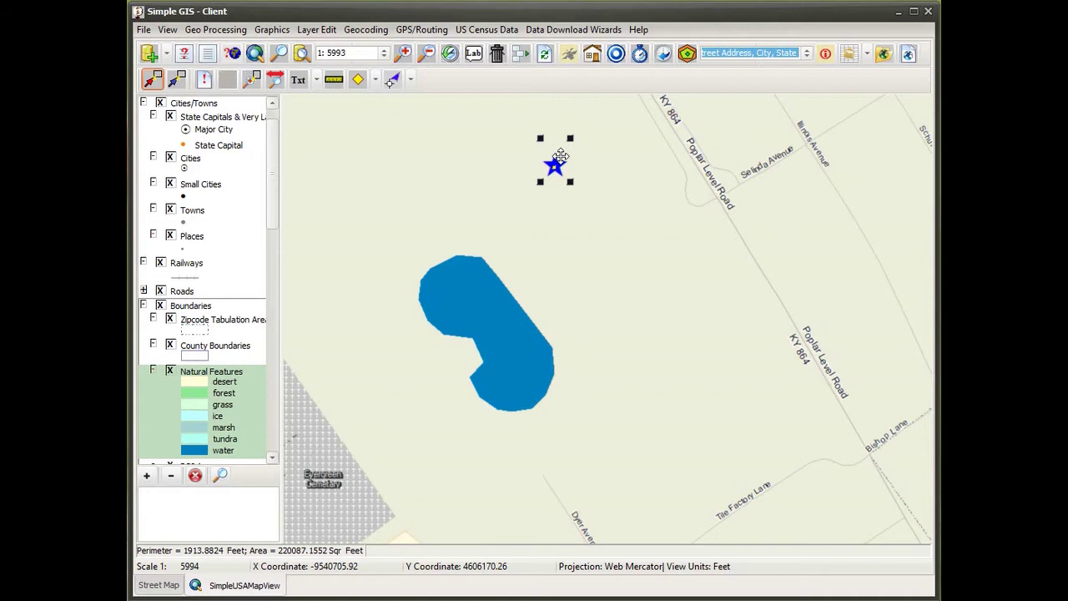
{"action": "key", "text": "Delete"}
- Draw a three-segment zigzag polyline graphic about 1084 feet long north of the water polygon
{"action": "left_click", "coordinate": [377, 79]}
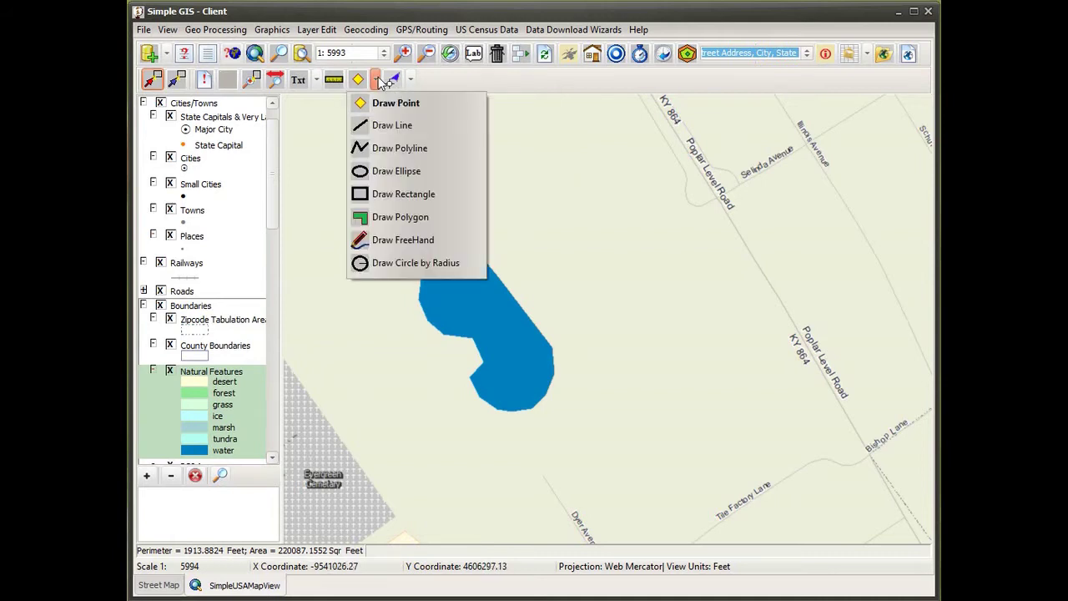
{"action": "left_click", "coordinate": [371, 148]}
{"action": "left_click", "coordinate": [389, 191]}
{"action": "left_click", "coordinate": [439, 156]}
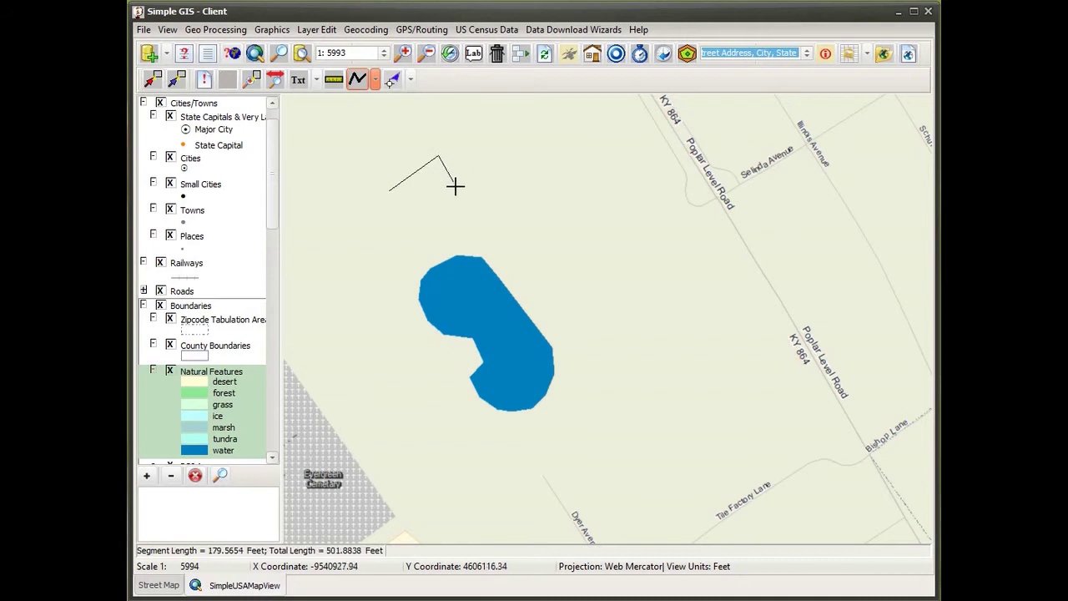
{"action": "left_click", "coordinate": [462, 202]}
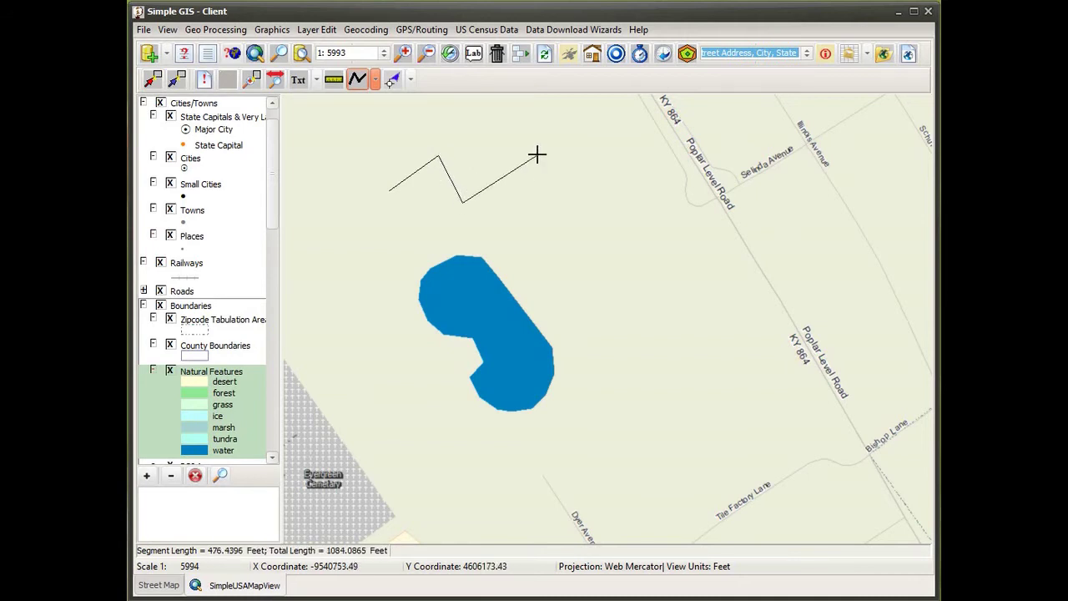
{"action": "double_click", "coordinate": [536, 154]}
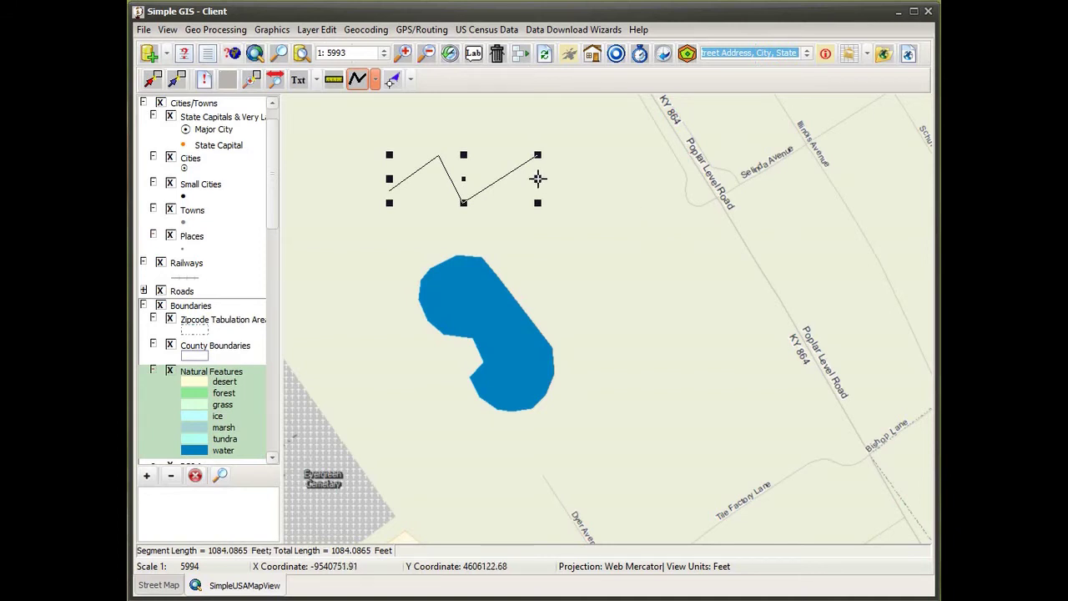
- Stretch the zigzag polyline wider to the east and slightly taller, and rotate it counterclockwise to run steeply northeast
{"action": "left_click", "coordinate": [152, 80]}
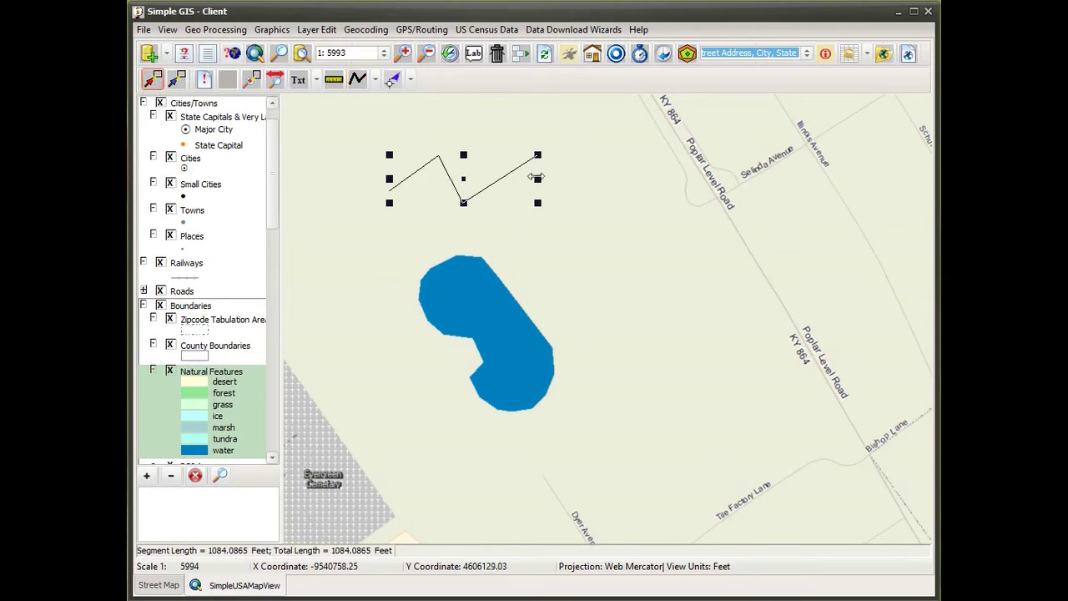
{"action": "left_click_drag", "start_coordinate": [536, 179], "coordinate": [610, 178]}
{"action": "left_click_drag", "start_coordinate": [501, 202], "coordinate": [501, 214]}
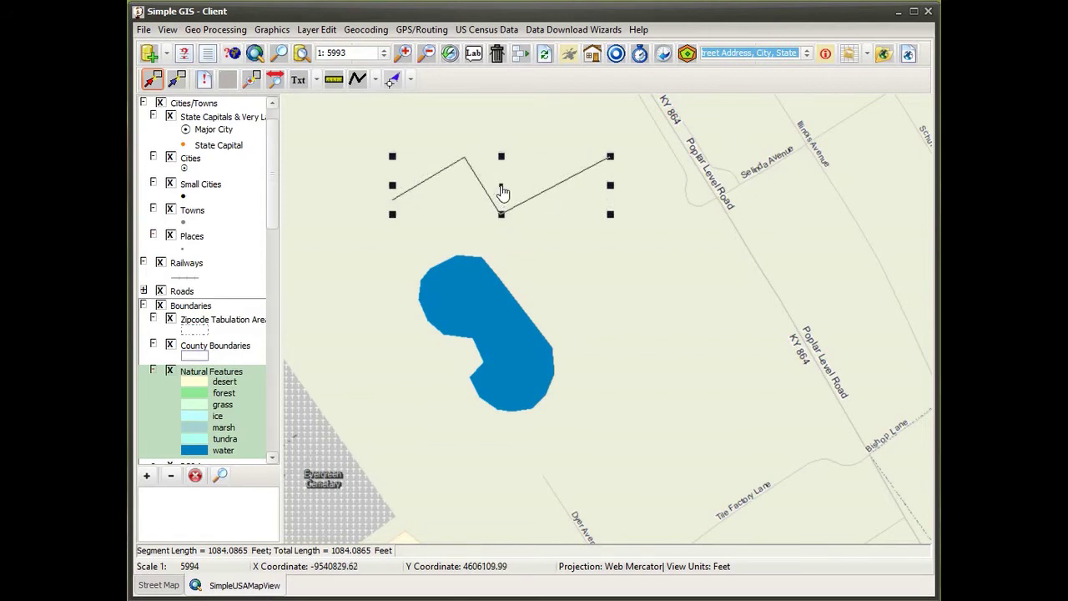
{"action": "left_click_drag", "start_coordinate": [502, 192], "coordinate": [525, 175]}
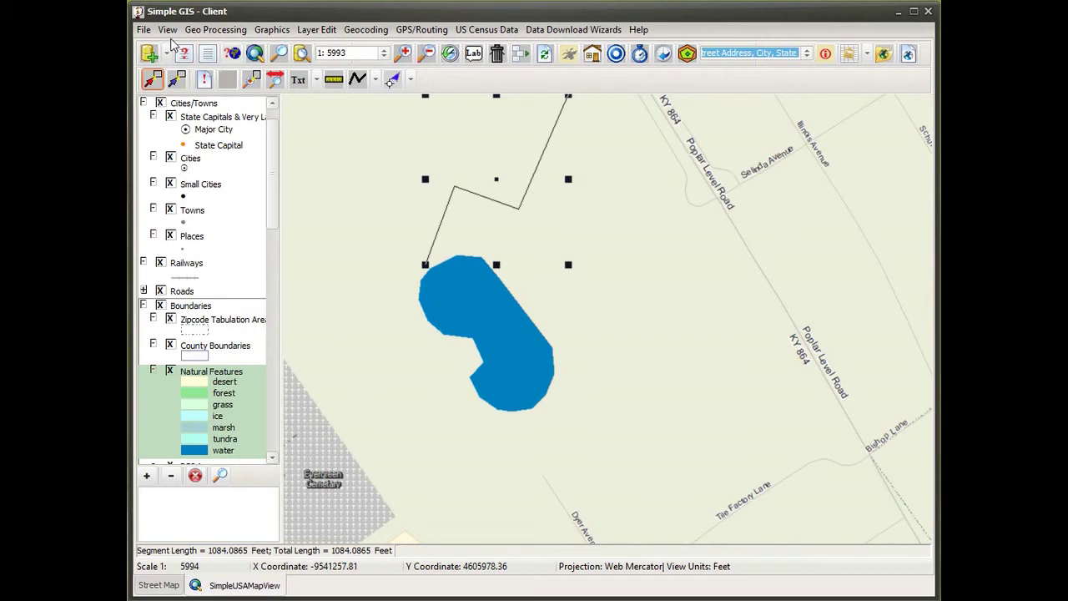
- Set the view's default line symbol for graphics to the blue dashed line and apply the view properties
{"action": "left_click", "coordinate": [168, 31]}
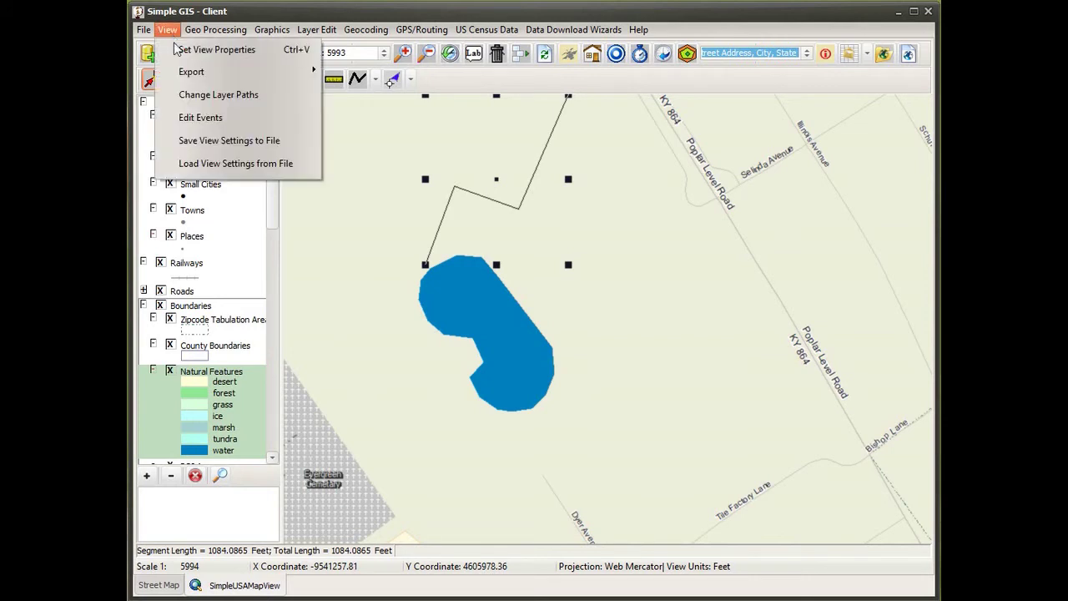
{"action": "left_click", "coordinate": [185, 51]}
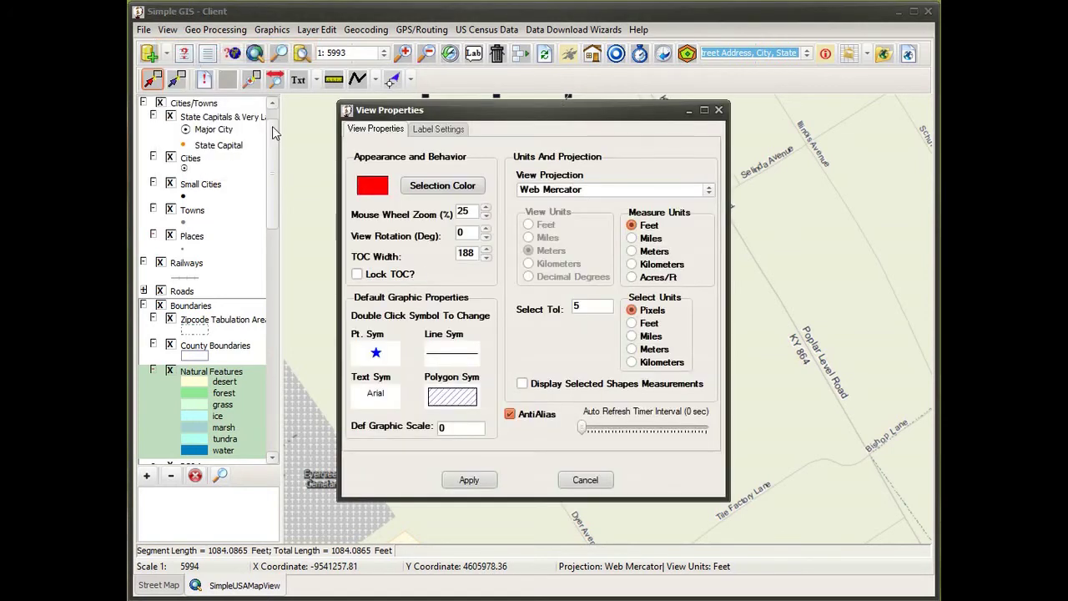
{"action": "double_click", "coordinate": [451, 365]}
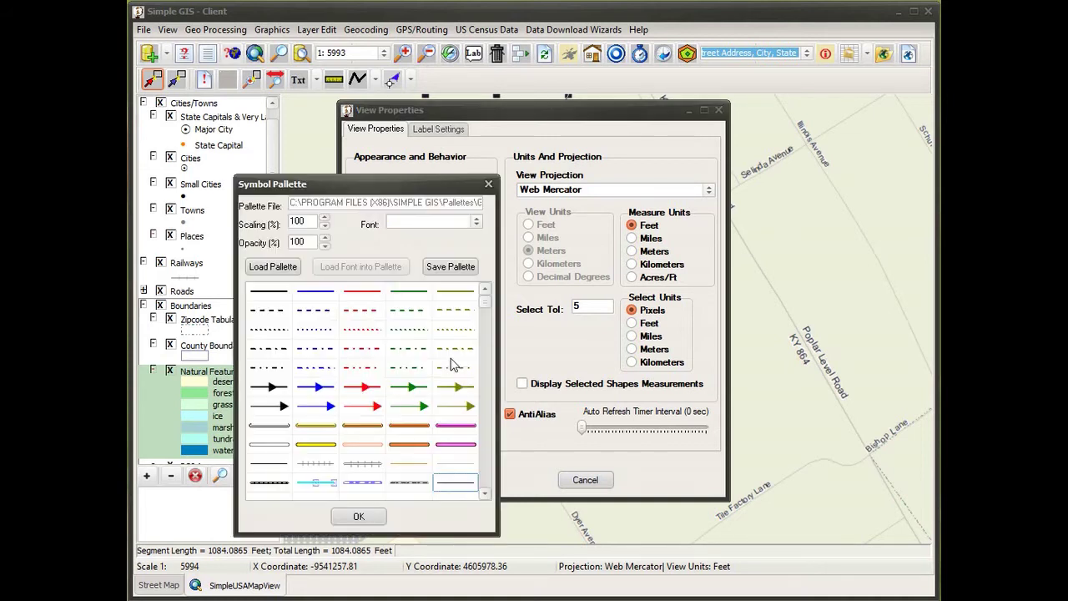
{"action": "left_click", "coordinate": [321, 315]}
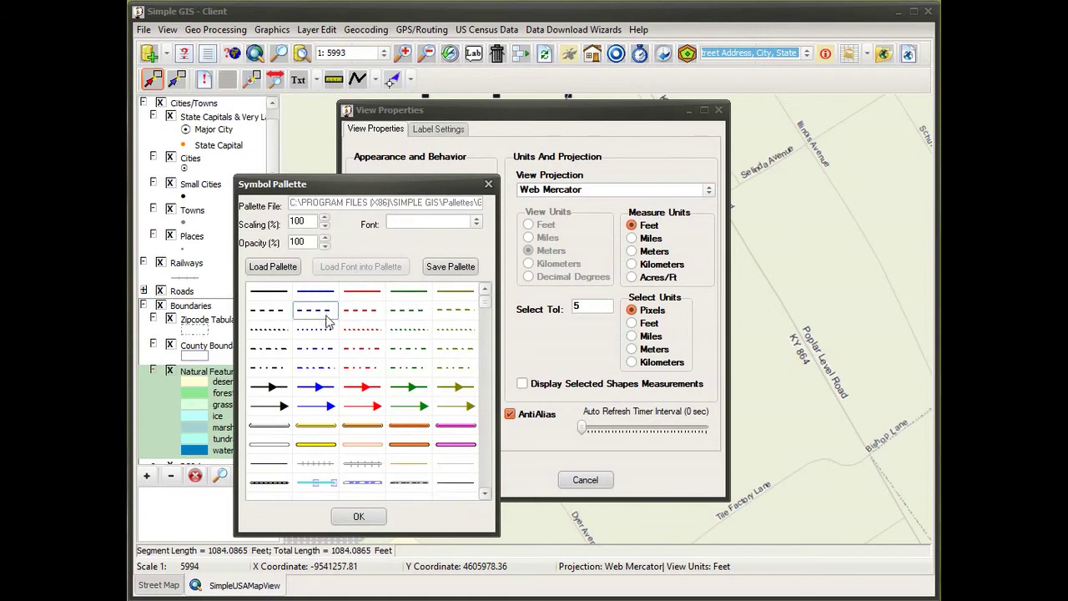
{"action": "left_click", "coordinate": [359, 517]}
{"action": "left_click", "coordinate": [468, 482]}
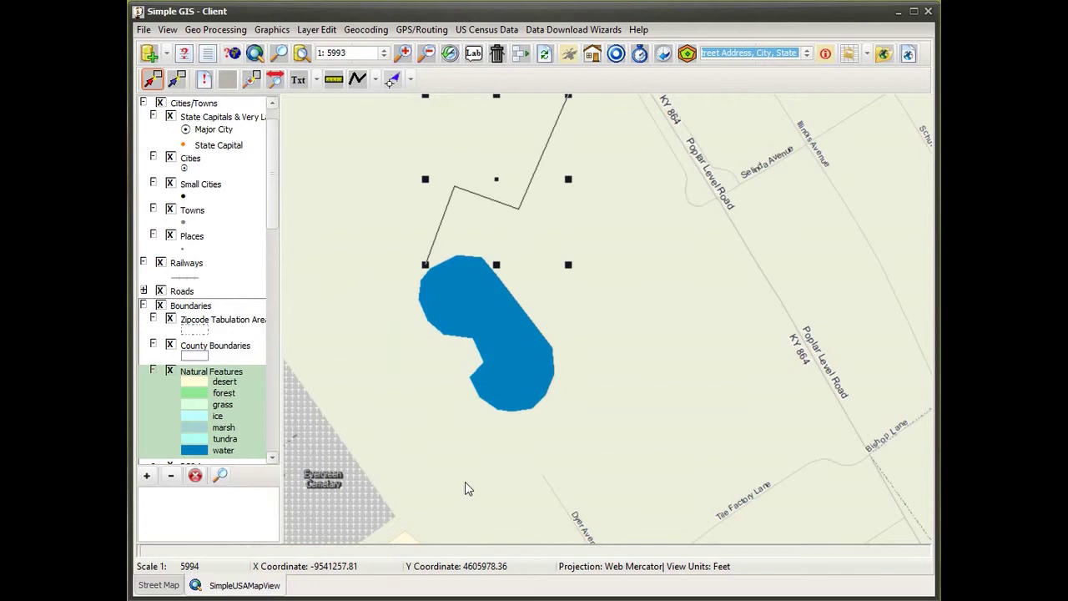
- Draw a second three-segment zigzag polyline graphic about 1155 feet long, running northeast from the water polygon's eastern edge
{"action": "left_click", "coordinate": [372, 82]}
{"action": "left_click", "coordinate": [375, 83]}
{"action": "left_click", "coordinate": [515, 276]}
{"action": "left_click", "coordinate": [572, 231]}
{"action": "left_click", "coordinate": [616, 284]}
{"action": "double_click", "coordinate": [668, 236]}
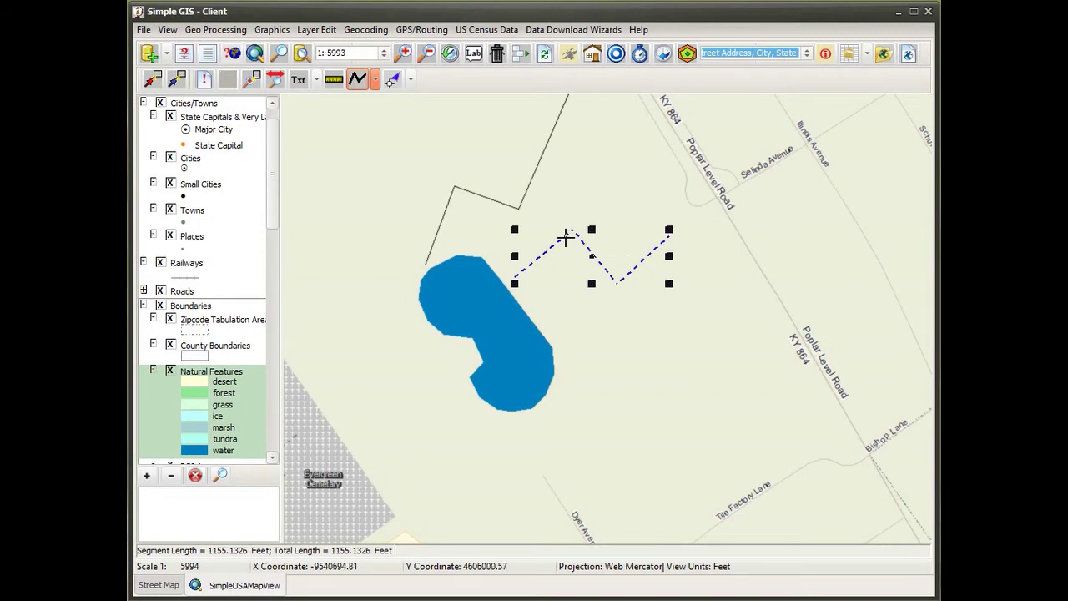
- Change the second polyline's symbol to the red dash-dot line in its graphic properties and apply it
{"action": "left_click", "coordinate": [153, 81]}
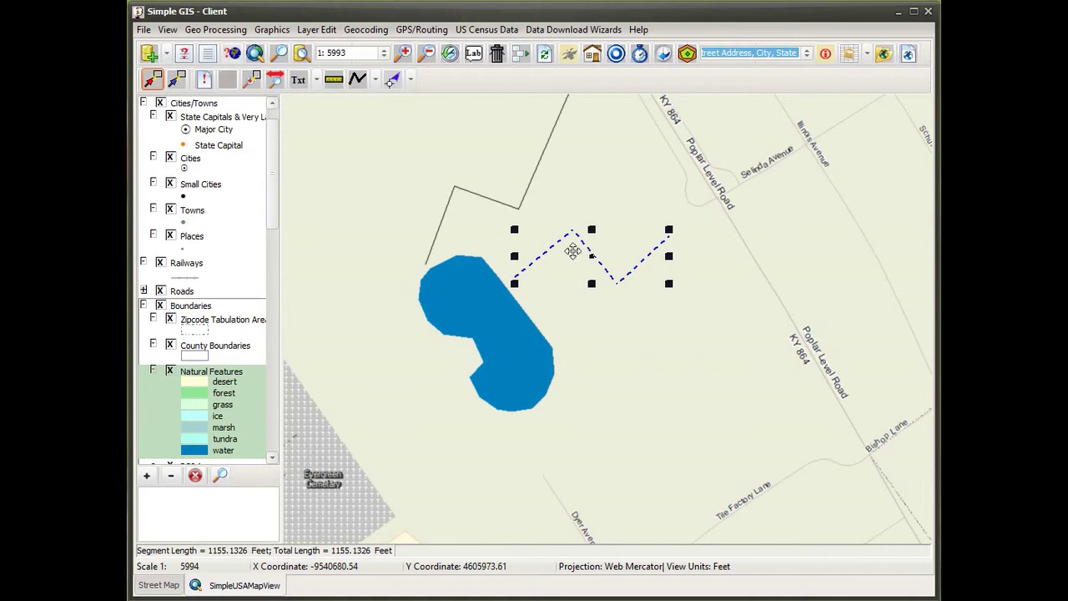
{"action": "double_click", "coordinate": [572, 251]}
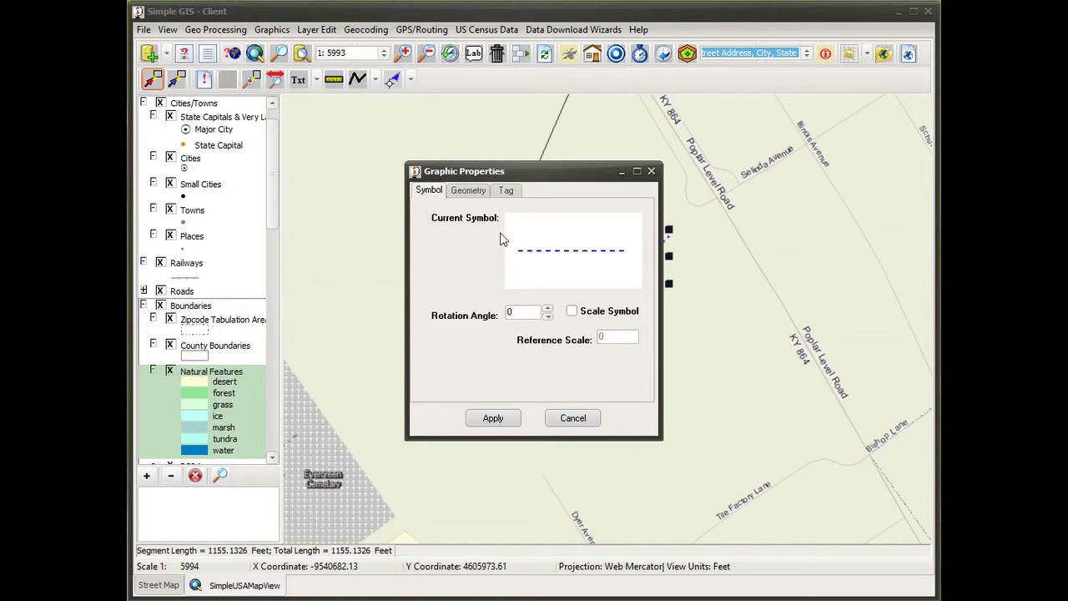
{"action": "left_click", "coordinate": [572, 260]}
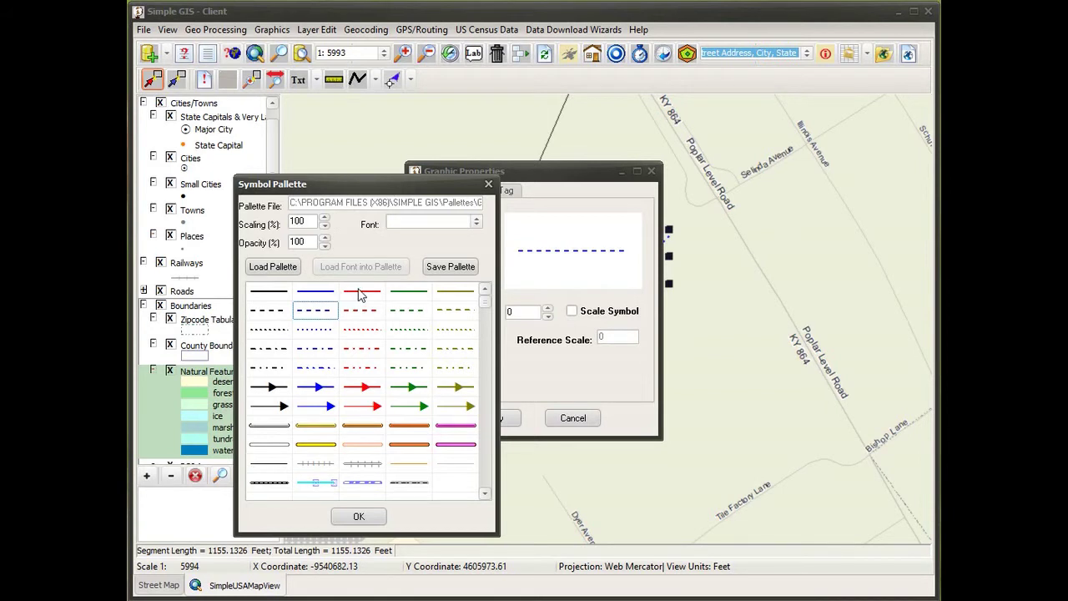
{"action": "left_click", "coordinate": [372, 353]}
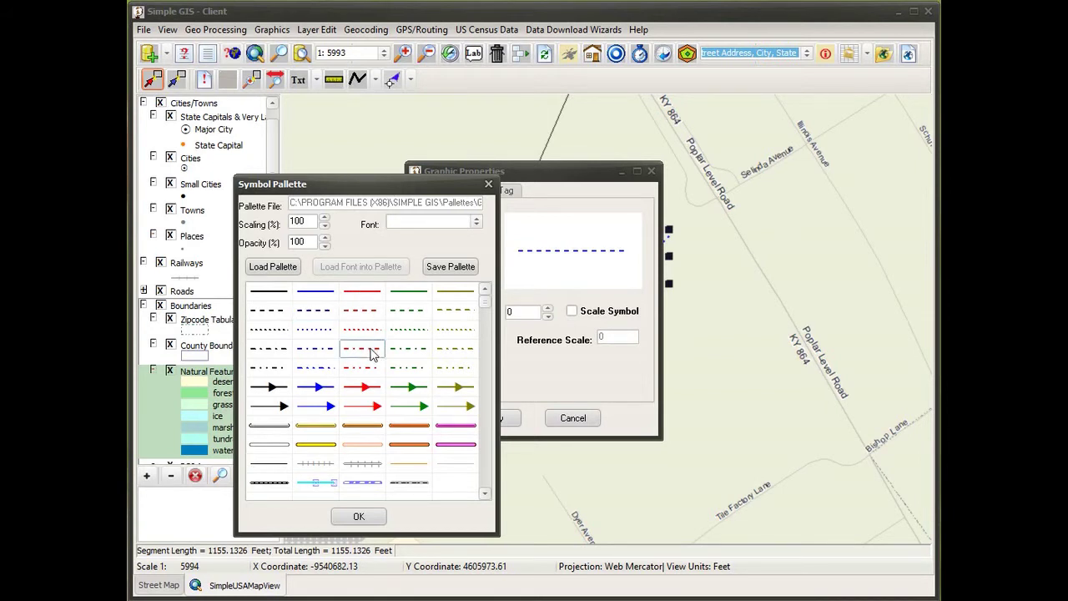
{"action": "left_click", "coordinate": [376, 518]}
{"action": "left_click", "coordinate": [492, 418]}
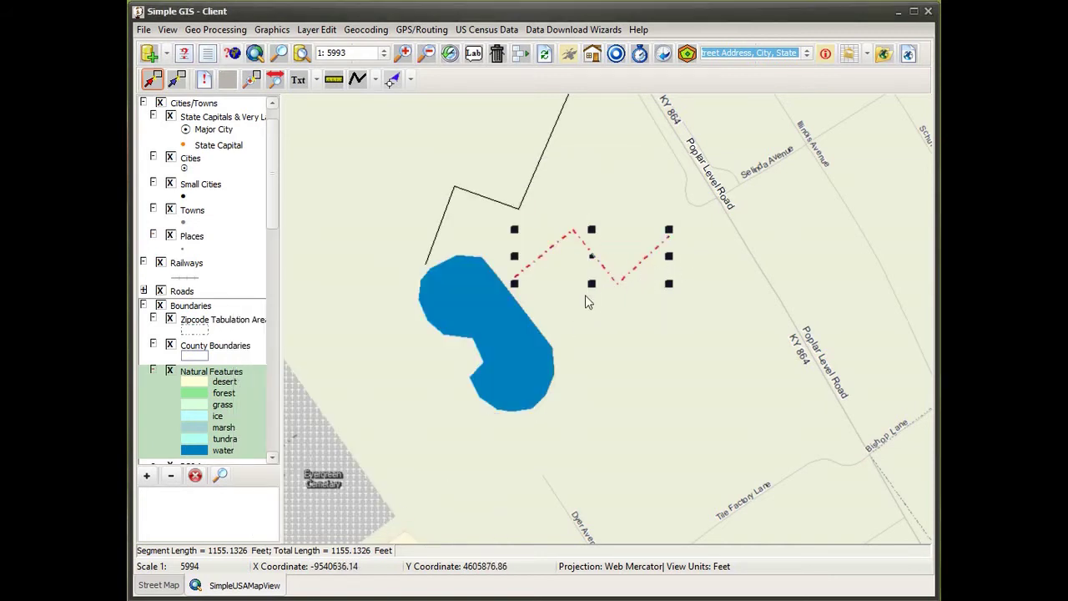
- Examine the red polyline's vertex coordinates and tag information in its graphic properties, and close them without applying anything
{"action": "double_click", "coordinate": [553, 248]}
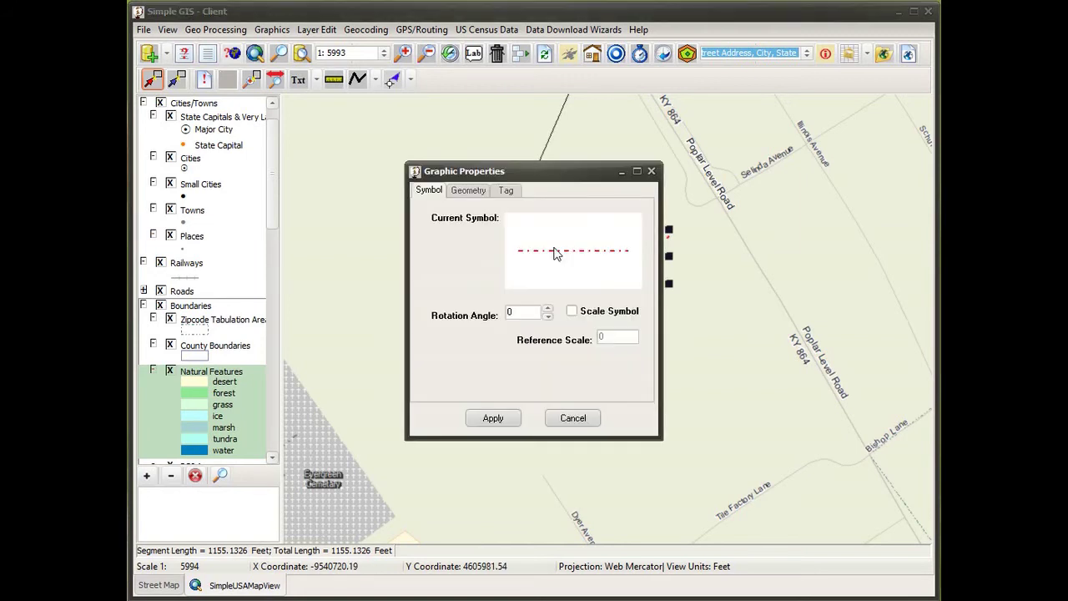
{"action": "left_click", "coordinate": [479, 192]}
{"action": "left_click_drag", "start_coordinate": [514, 176], "coordinate": [331, 132]}
{"action": "left_click", "coordinate": [293, 232]}
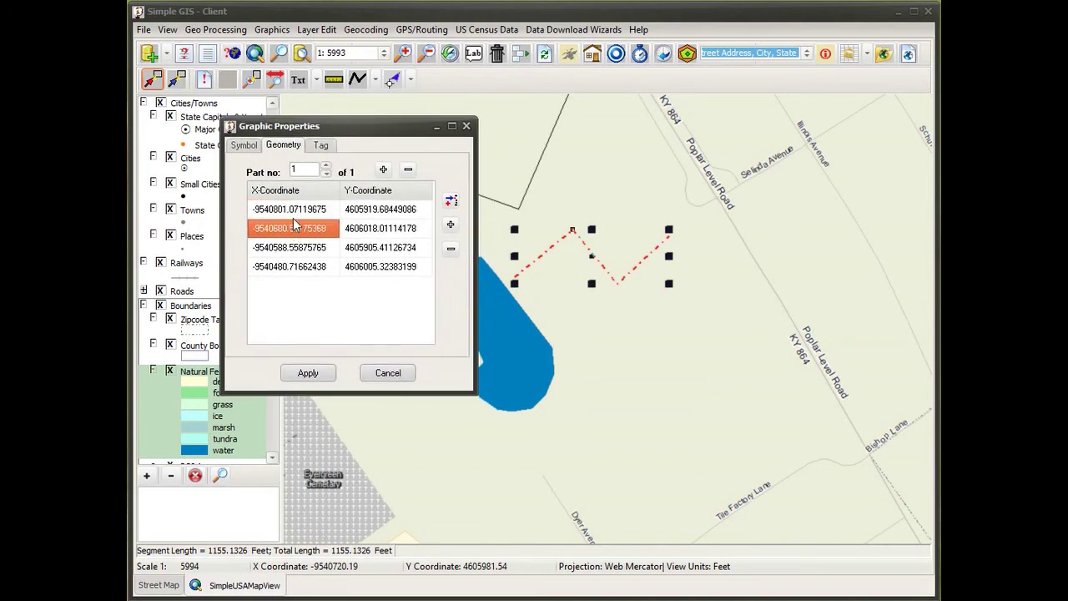
{"action": "left_click", "coordinate": [298, 212]}
{"action": "left_click", "coordinate": [298, 230]}
{"action": "left_click", "coordinate": [317, 210]}
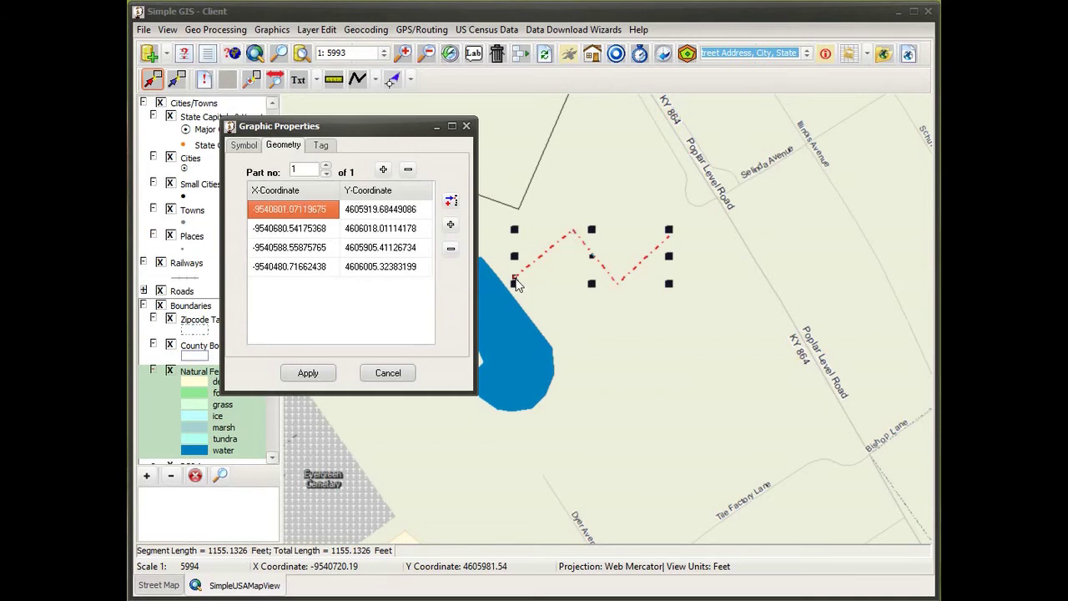
{"action": "left_click", "coordinate": [285, 249]}
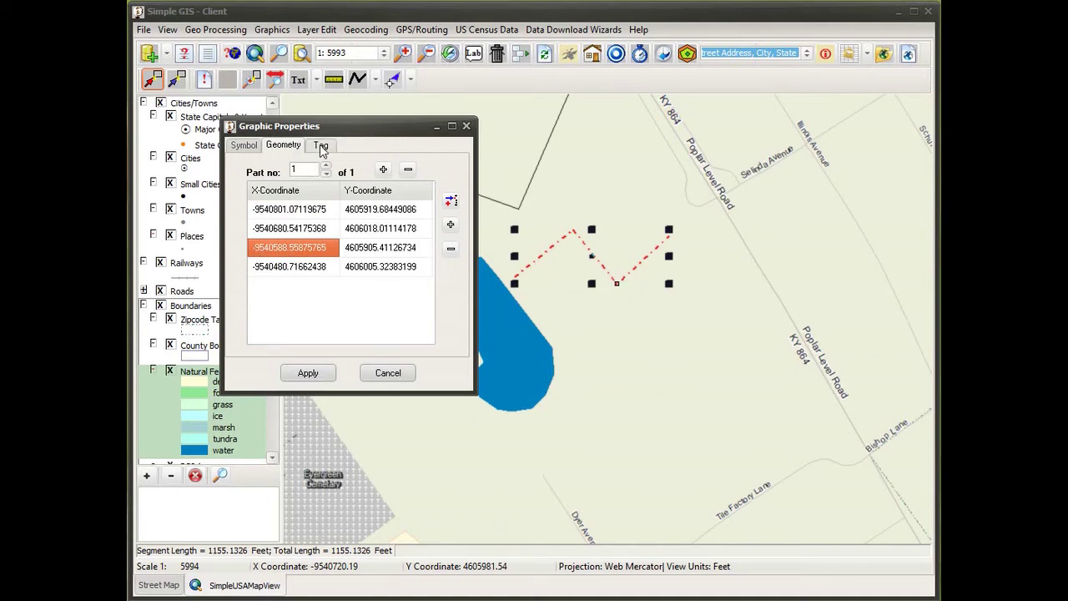
{"action": "left_click", "coordinate": [321, 148]}
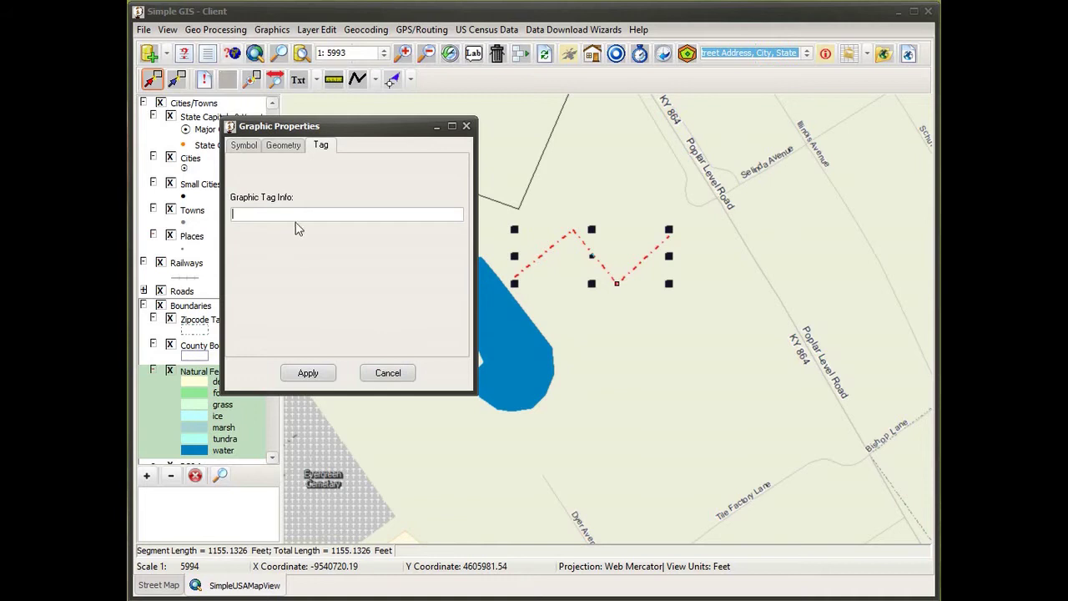
{"action": "left_click", "coordinate": [388, 374]}
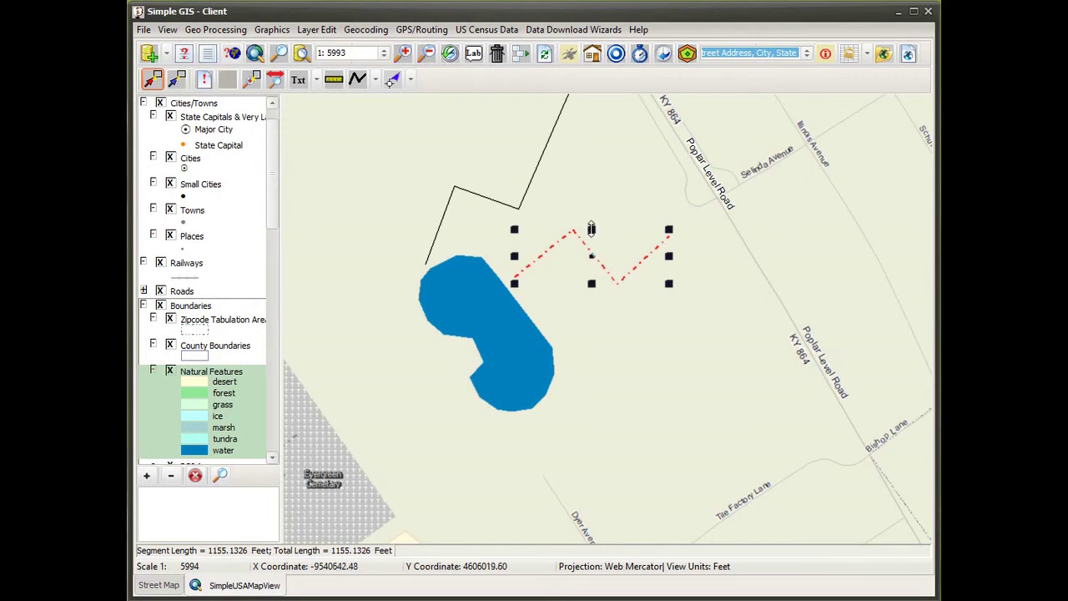
- Stretch the red dash-dot polyline slightly taller toward the north and deselect it
{"action": "mouse_move", "coordinate": [591, 229]}
{"action": "left_mouse_down"}
{"action": "mouse_move", "coordinate": [590, 208]}
{"action": "mouse_move", "coordinate": [591, 219]}
{"action": "left_mouse_up"}
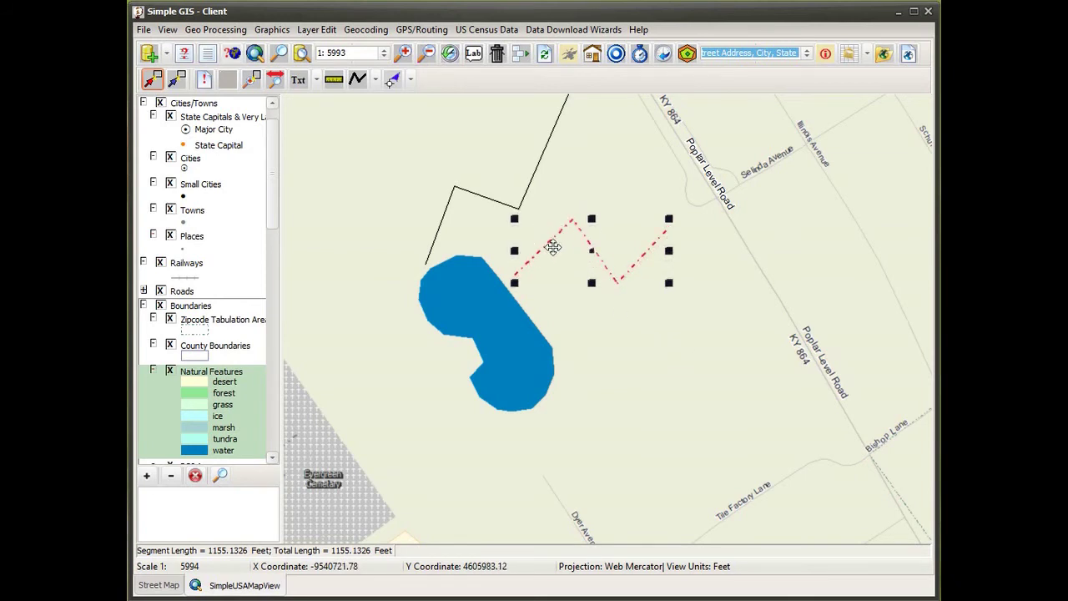
{"action": "right_click", "coordinate": [593, 325]}
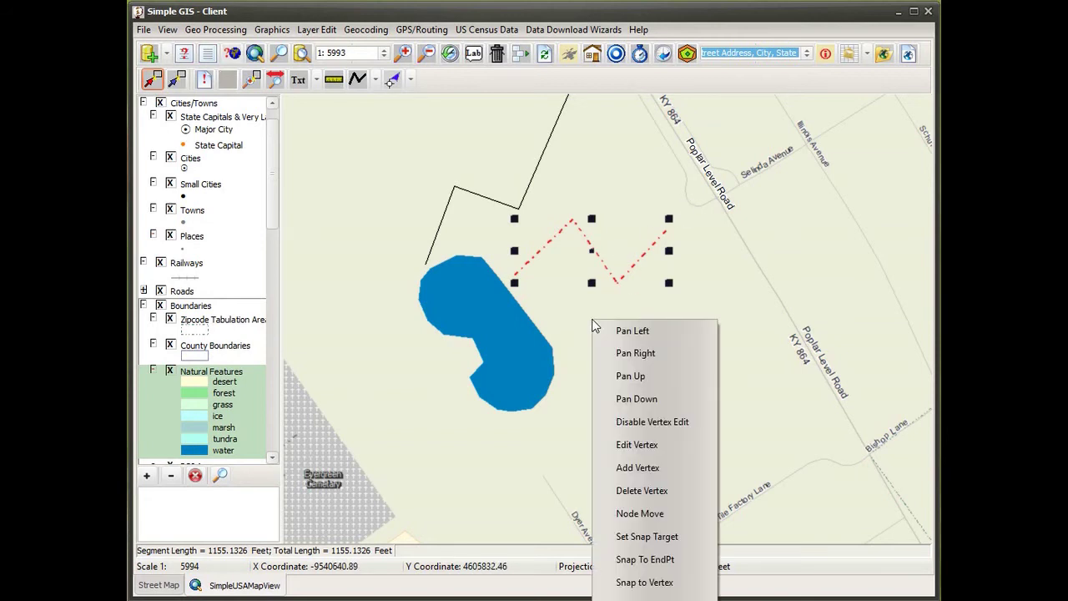
{"action": "left_click", "coordinate": [590, 317]}
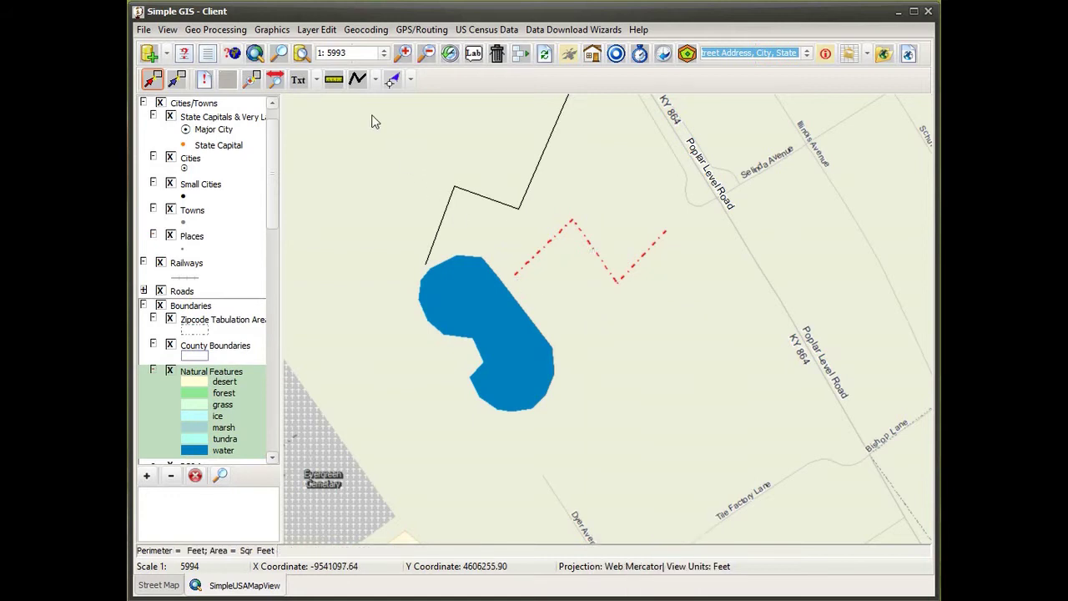
- Enable vertex editing and move the red polyline's lower middle vertex east until it lies beneath the line's eastern end
{"action": "right_click", "coordinate": [372, 116]}
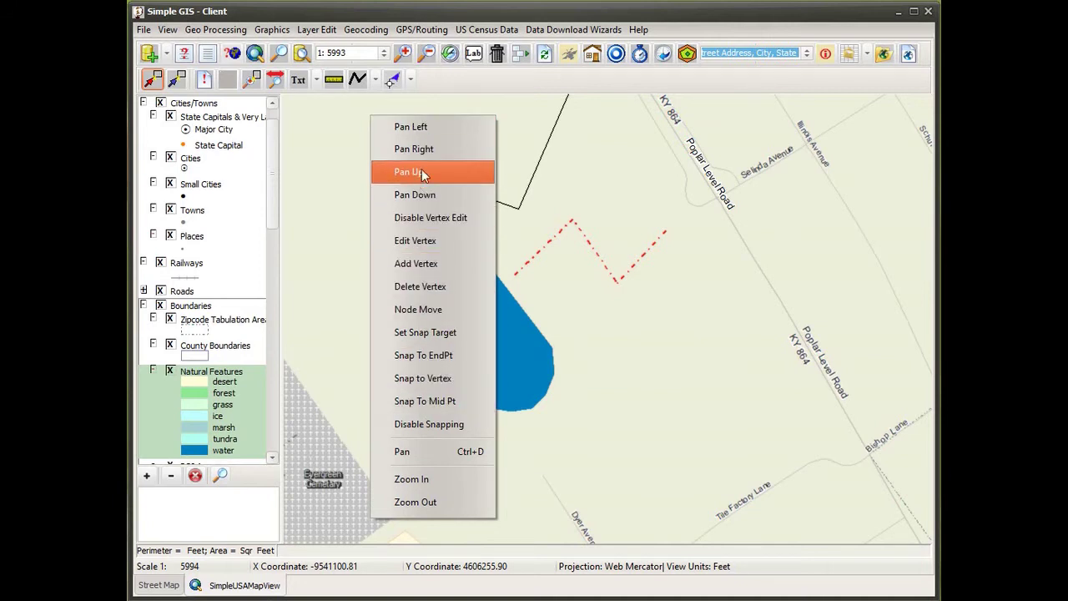
{"action": "left_click", "coordinate": [425, 244]}
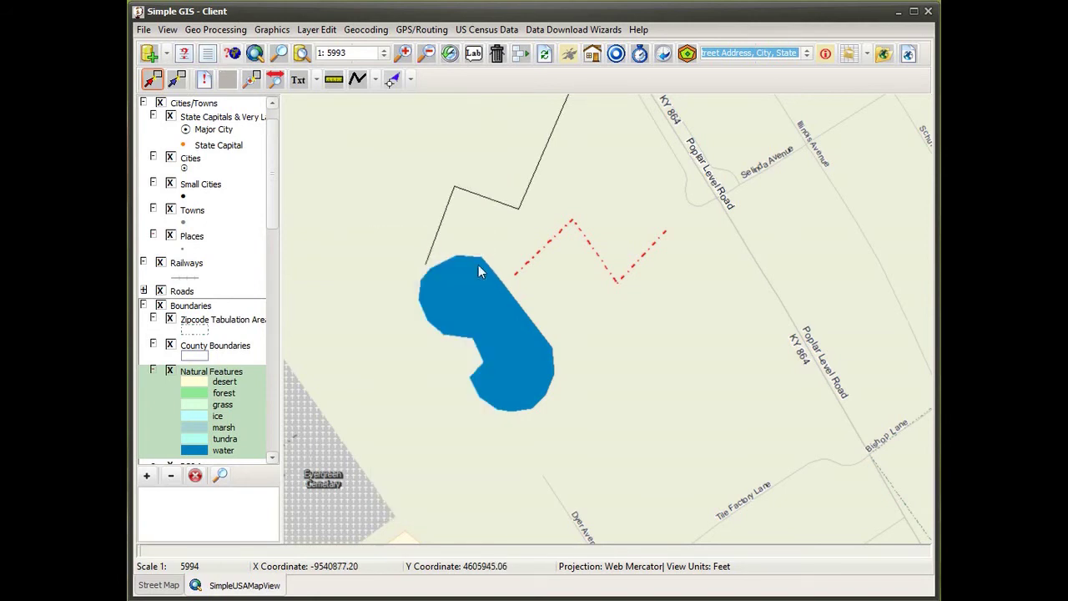
{"action": "left_click", "coordinate": [512, 249]}
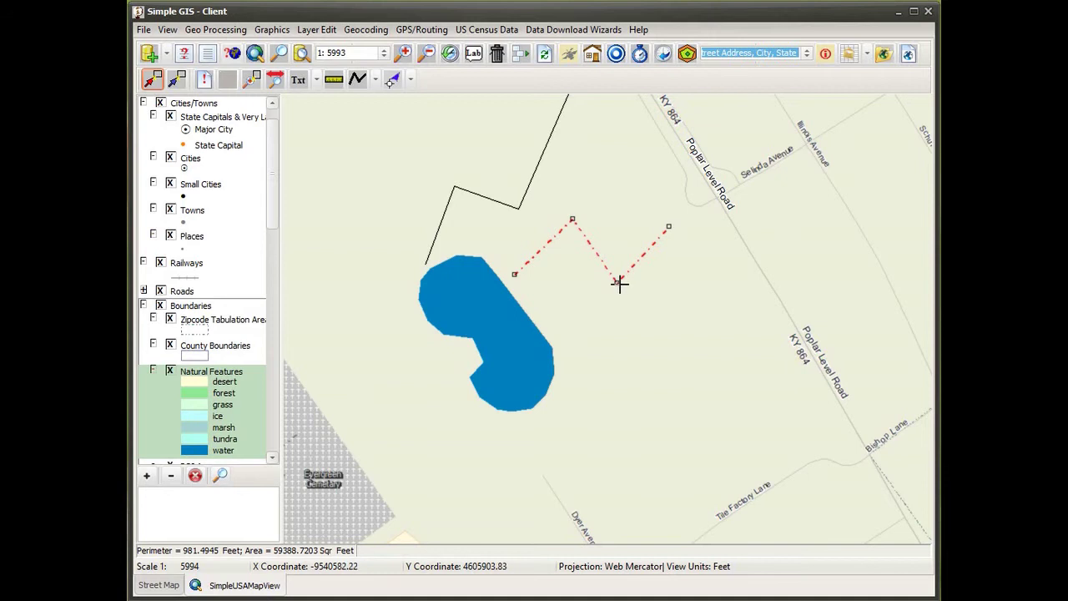
{"action": "left_click_drag", "start_coordinate": [615, 282], "coordinate": [670, 301]}
{"action": "mouse_move", "coordinate": [670, 278]}
{"action": "left_mouse_down"}
{"action": "mouse_move", "coordinate": [579, 258]}
{"action": "mouse_move", "coordinate": [656, 291]}
{"action": "mouse_move", "coordinate": [671, 286]}
{"action": "left_mouse_up"}
- Add a vertex midway along the red polyline's middle segment and move it southwest to bend the segment
{"action": "right_click", "coordinate": [383, 144]}
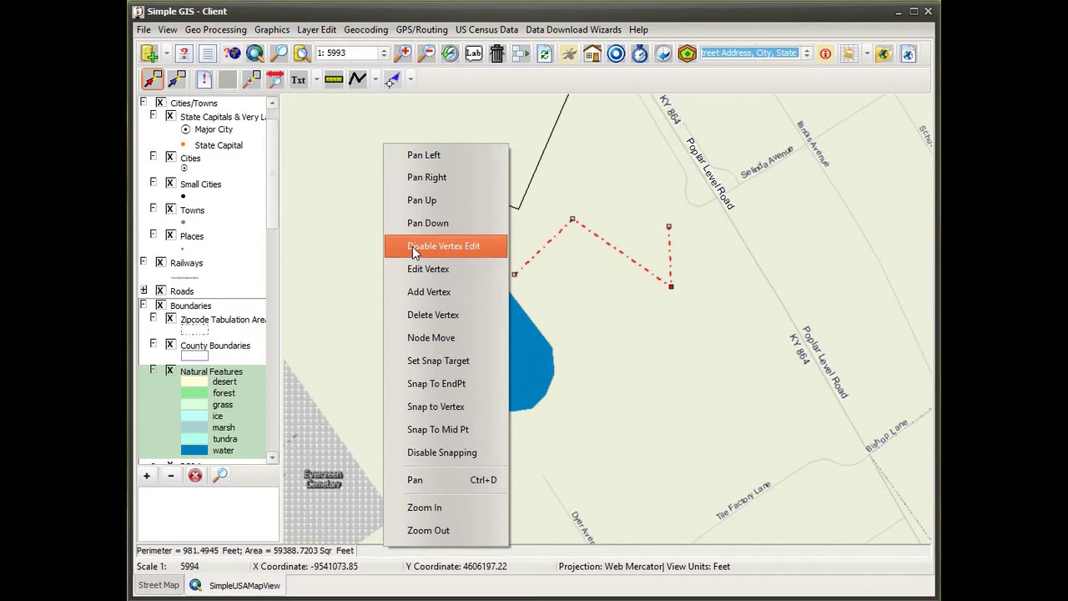
{"action": "left_click", "coordinate": [420, 292]}
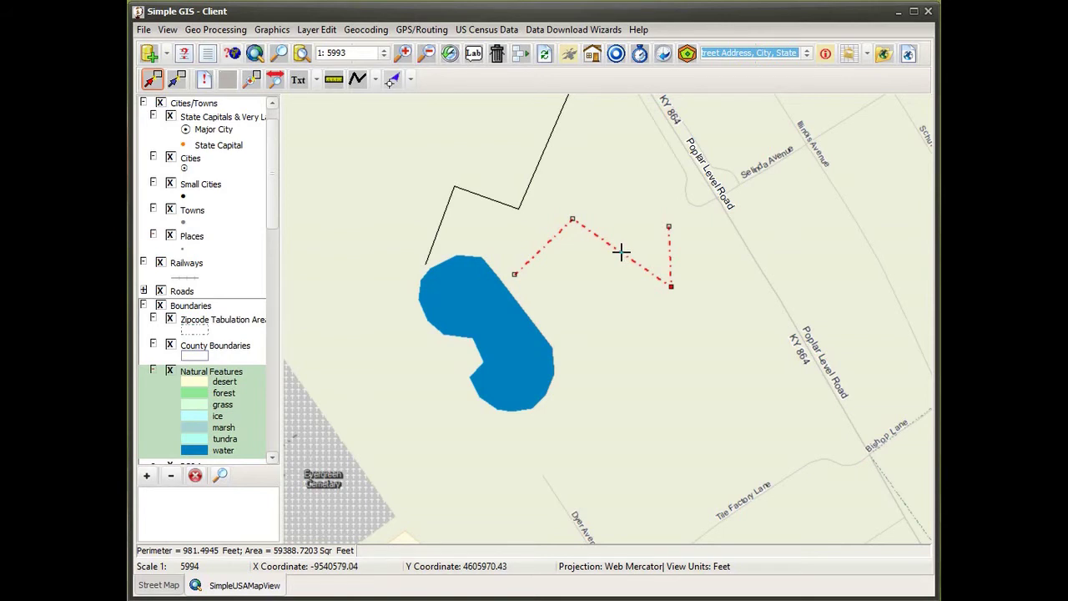
{"action": "left_click", "coordinate": [621, 252]}
{"action": "right_click", "coordinate": [584, 277]}
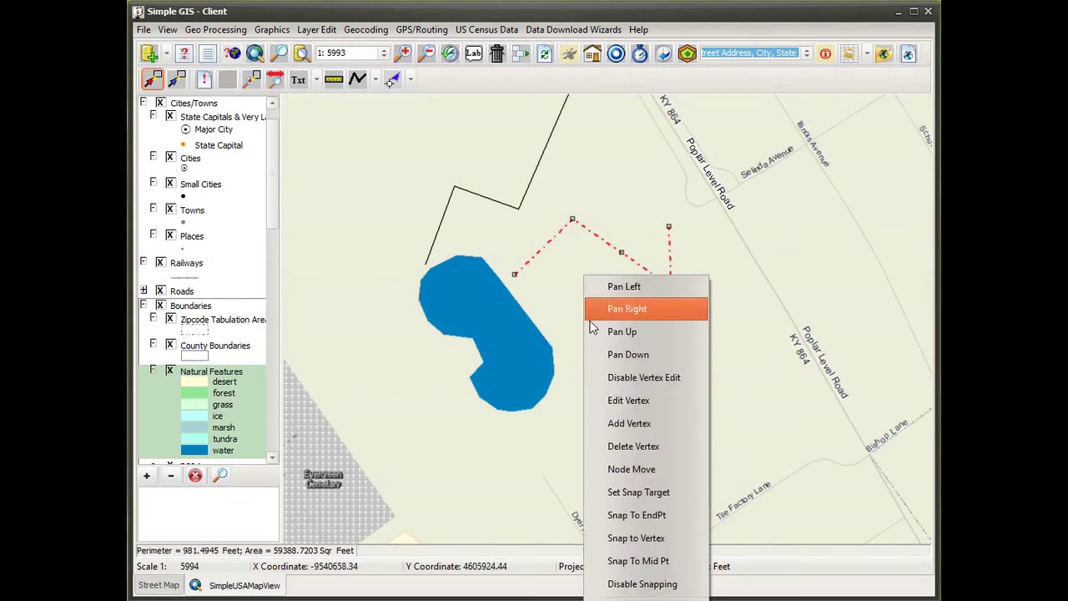
{"action": "left_click", "coordinate": [618, 402]}
{"action": "left_click_drag", "start_coordinate": [620, 252], "coordinate": [598, 267]}
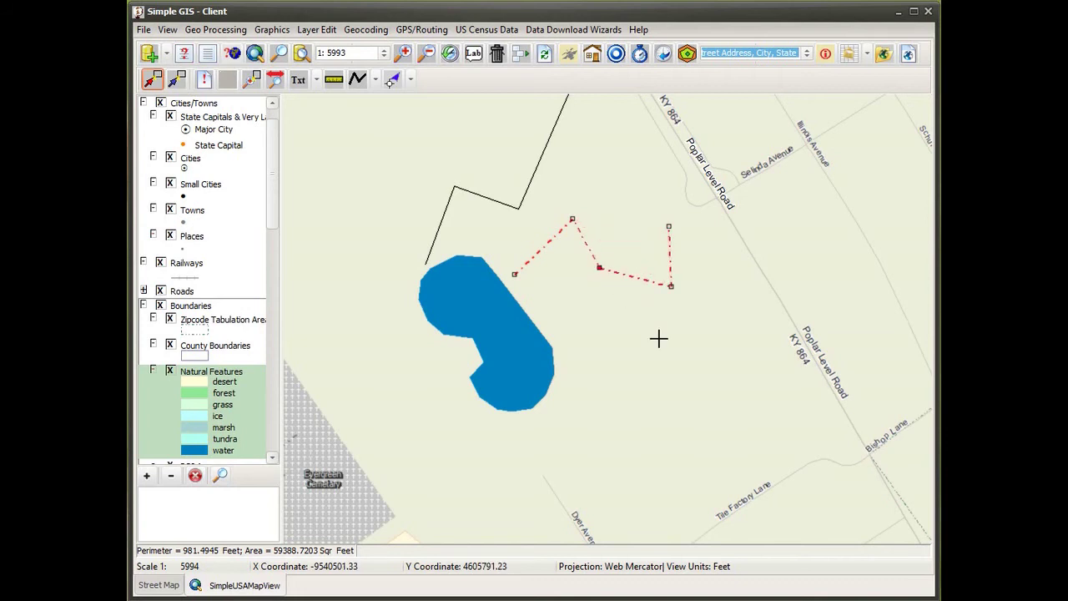
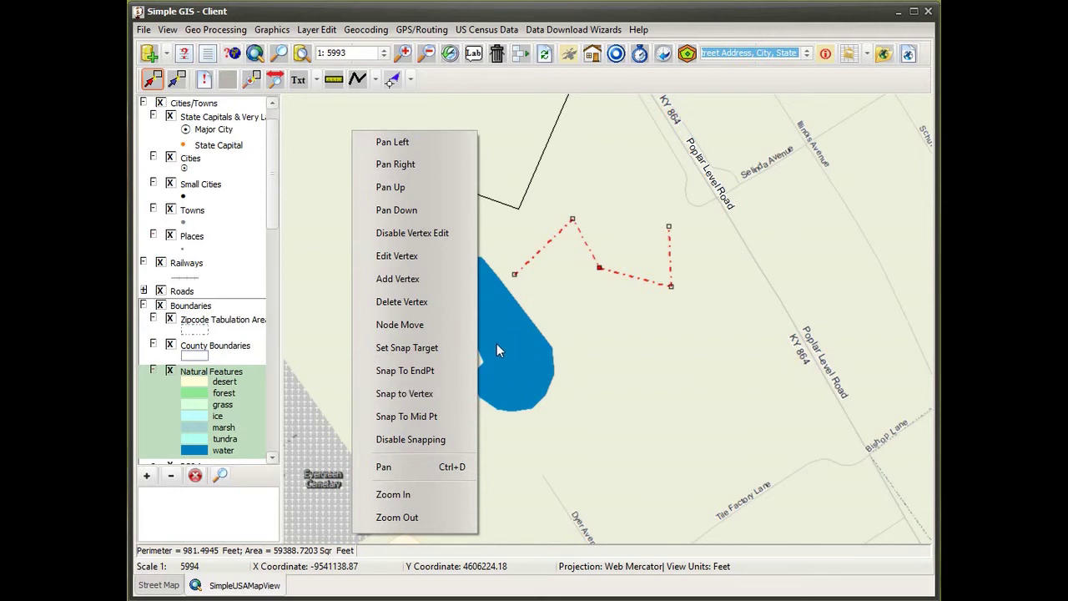
- With Natural Features as snap target, snap the red polyline's western end to the water polygon's northeastern vertex, and disable snapping
{"action": "left_click", "coordinate": [223, 399]}
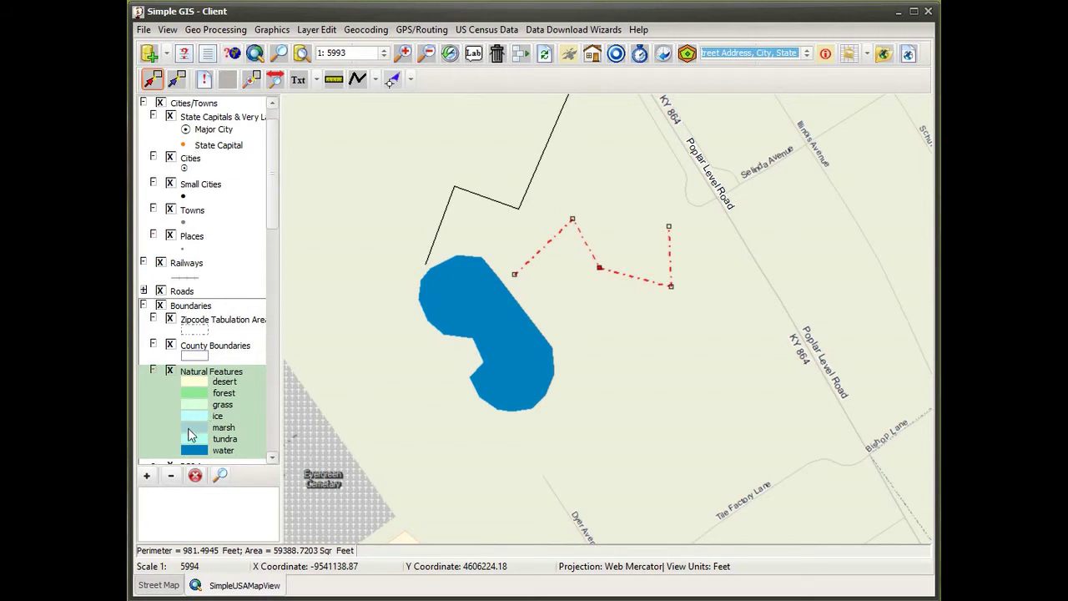
{"action": "right_click", "coordinate": [390, 129]}
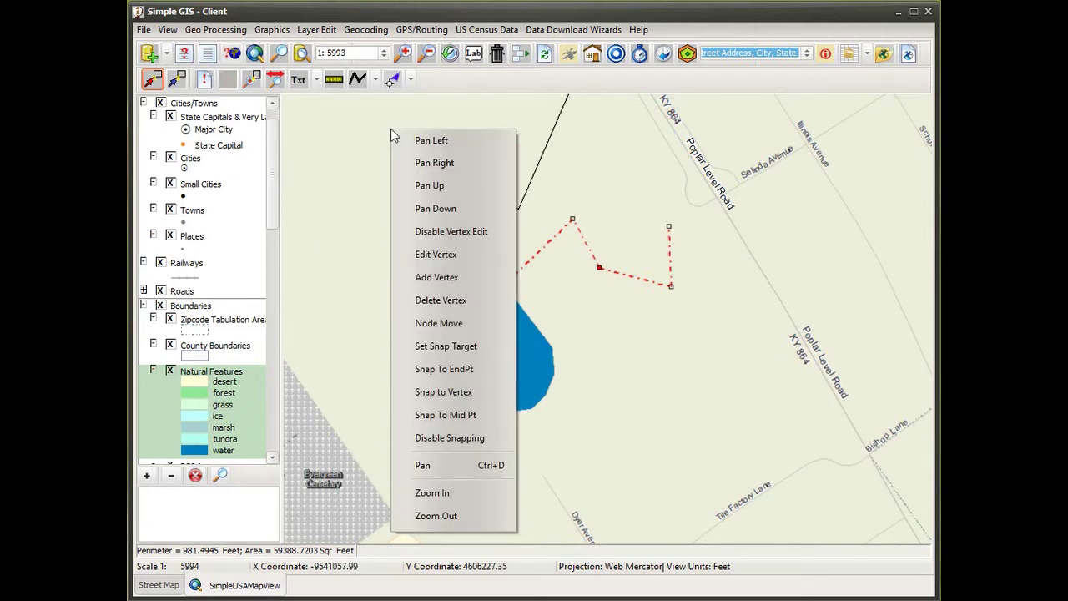
{"action": "left_click", "coordinate": [454, 346]}
{"action": "right_click", "coordinate": [354, 155]}
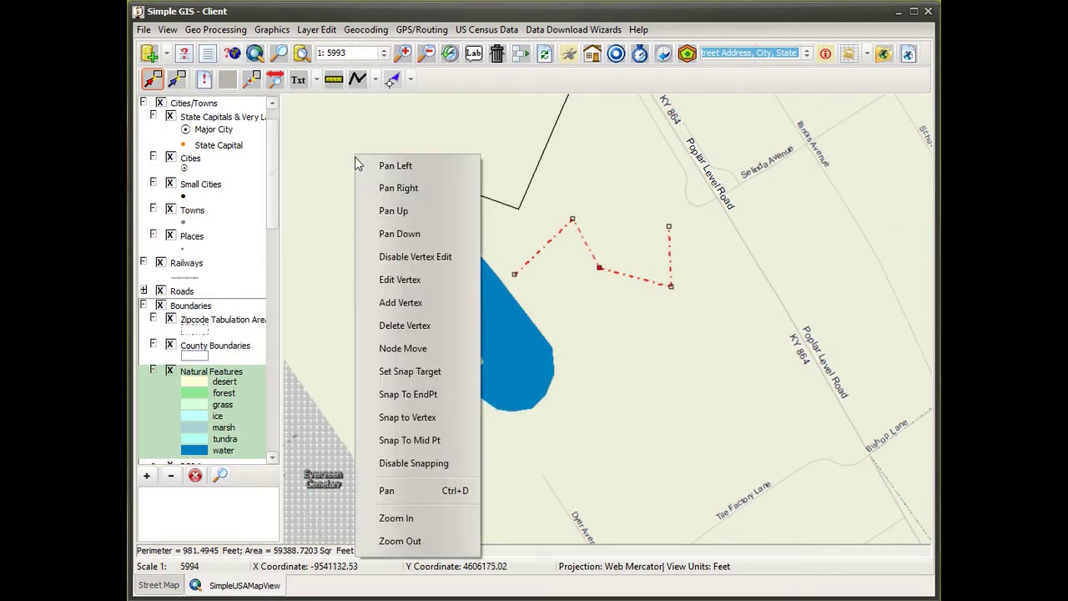
{"action": "left_click", "coordinate": [395, 415]}
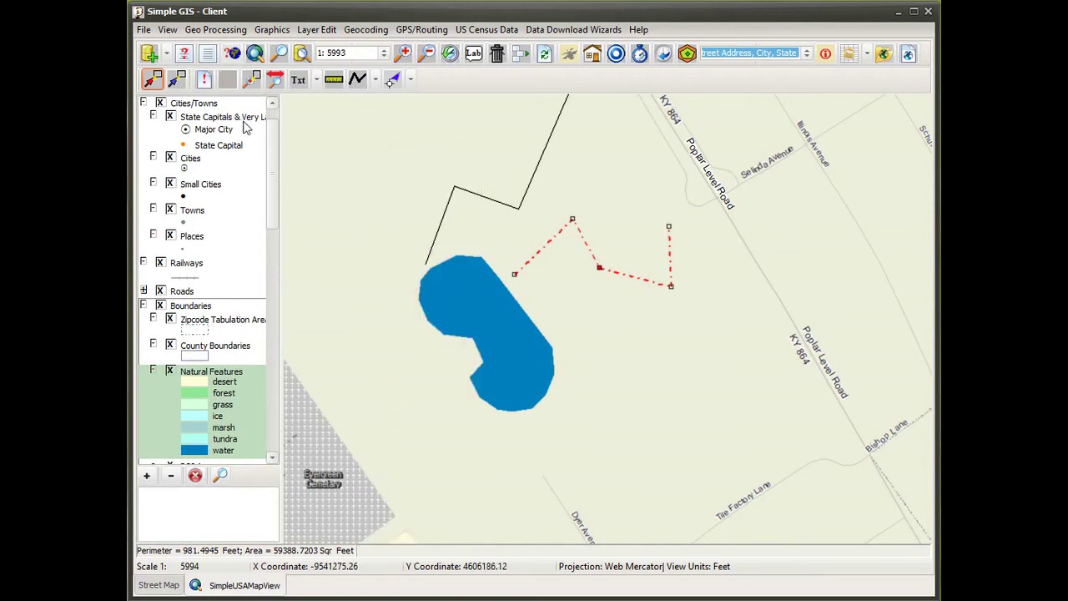
{"action": "left_click_drag", "start_coordinate": [514, 273], "coordinate": [485, 267]}
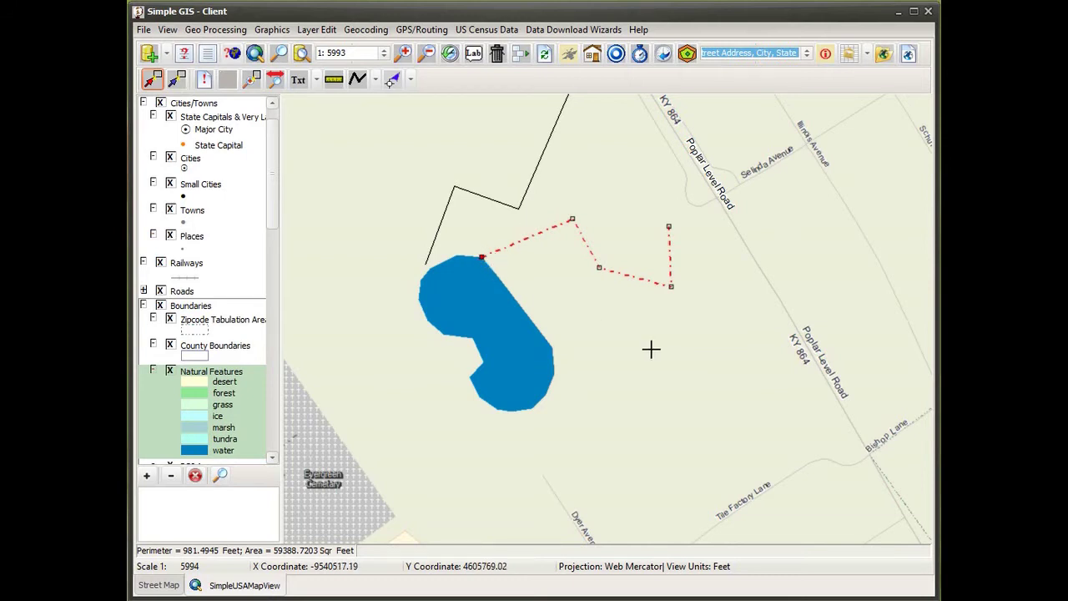
{"action": "right_click", "coordinate": [359, 141]}
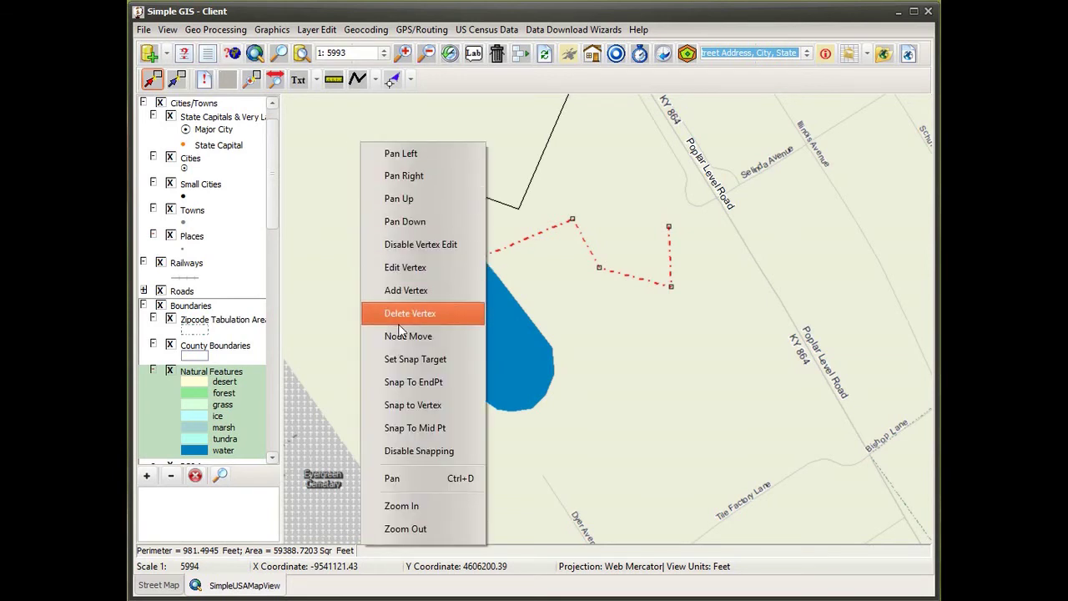
{"action": "left_click", "coordinate": [400, 455]}
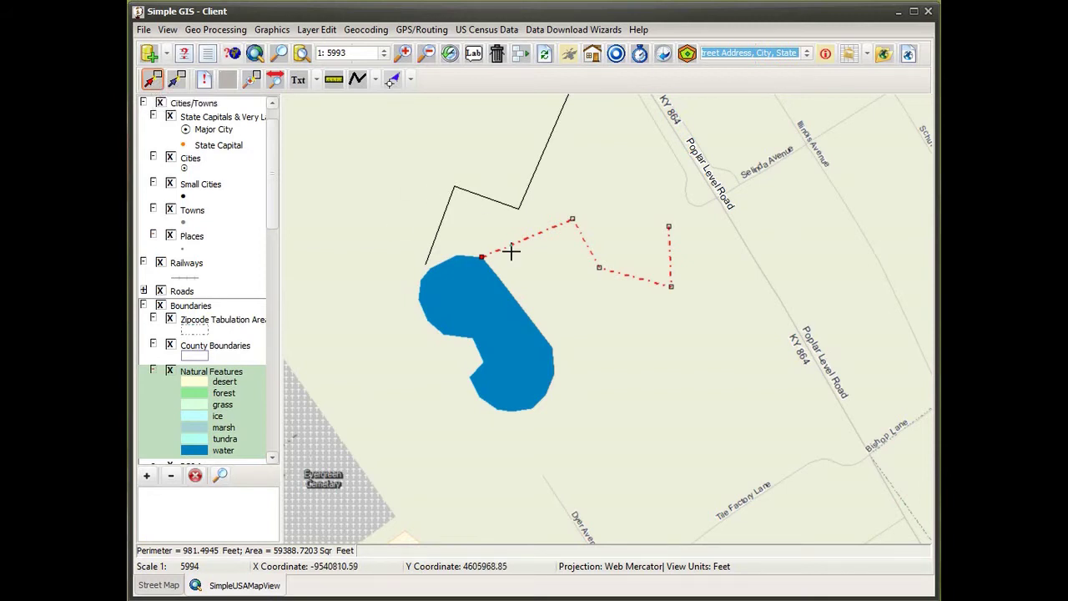
- Delete both polyline graphics from the map and disable vertex editing
{"action": "left_click_drag", "start_coordinate": [507, 181], "coordinate": [575, 279]}
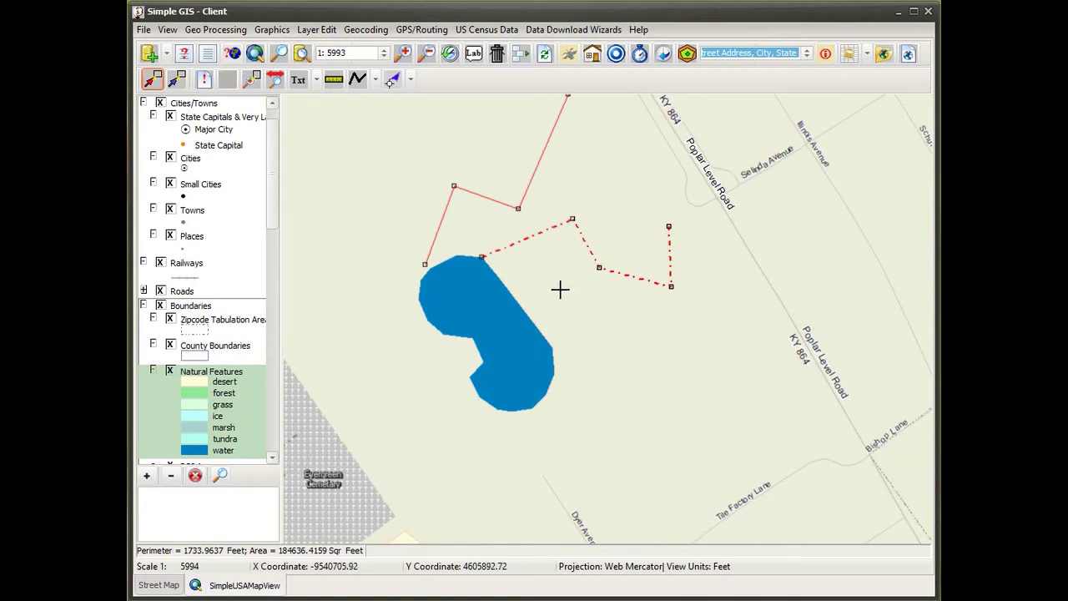
{"action": "key", "text": "Delete"}
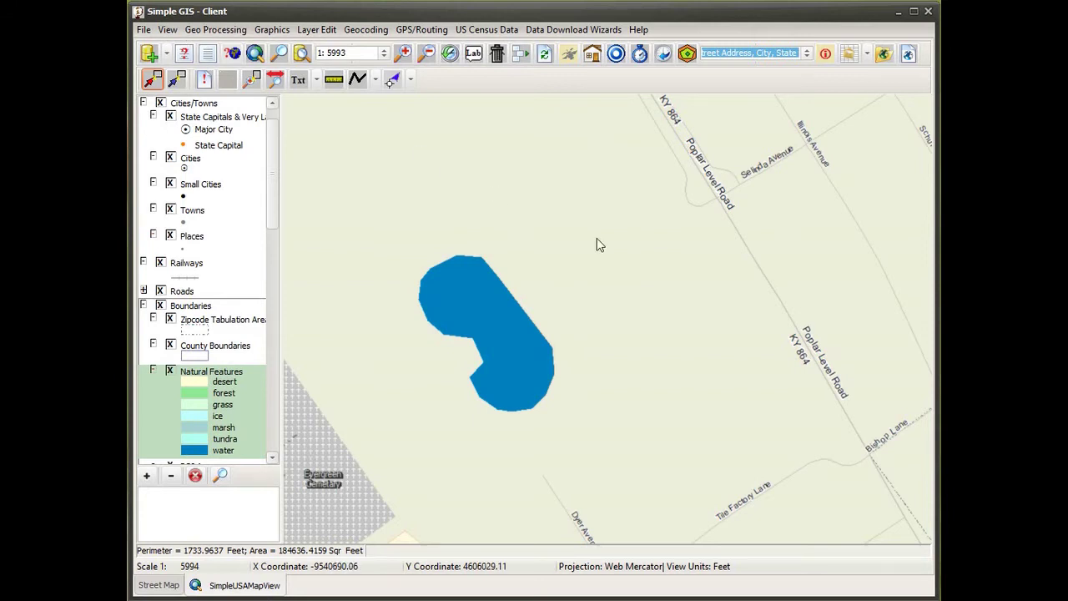
{"action": "right_click", "coordinate": [475, 154]}
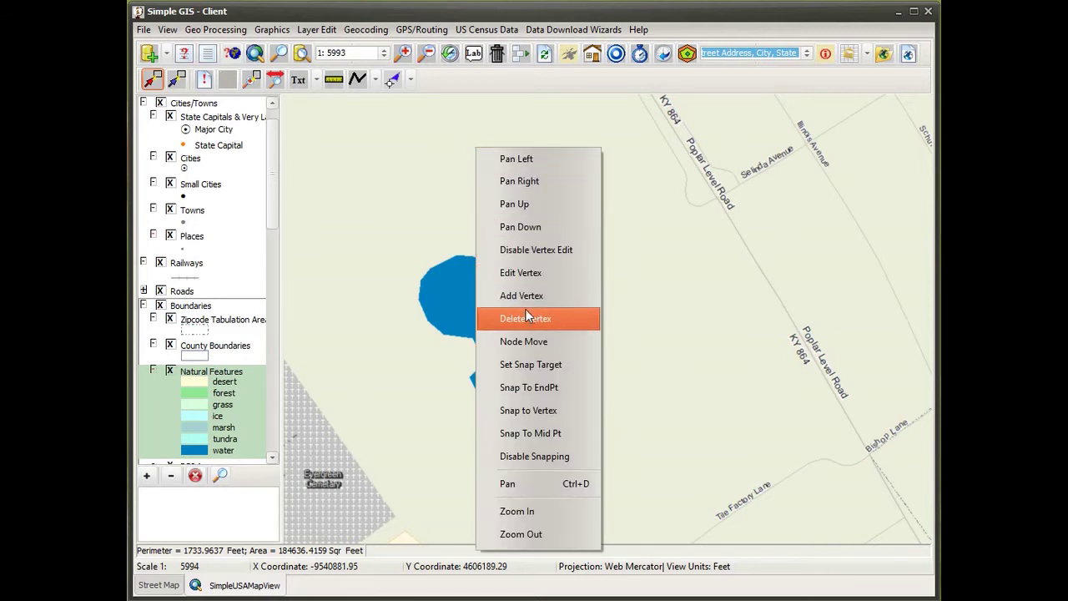
{"action": "left_click", "coordinate": [537, 250]}
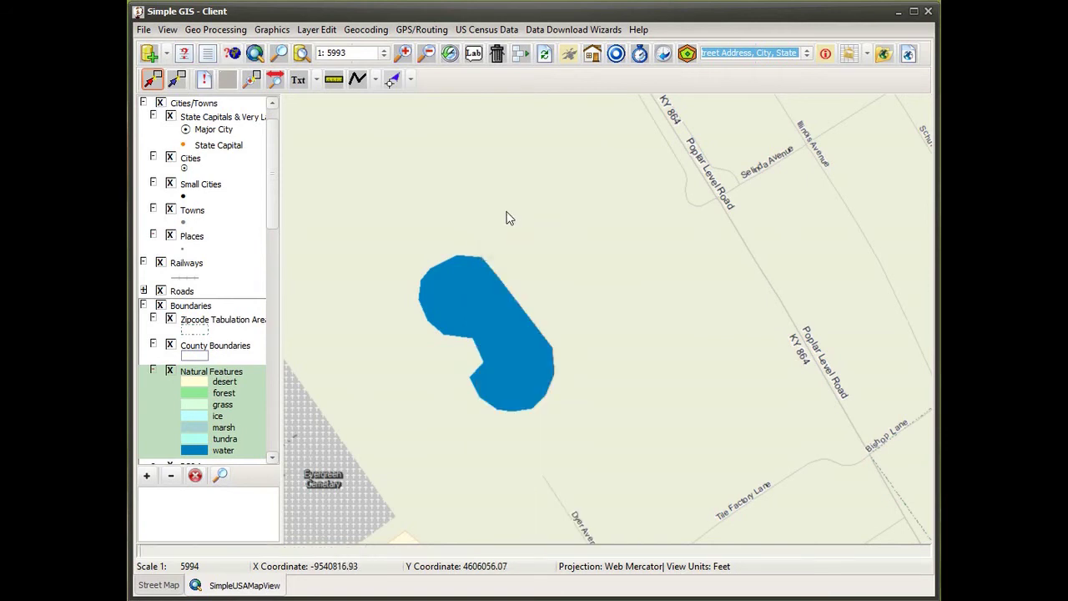
- Start creating a new shape file and set its name to MyPolygonShpfile in the Public Documents folder
{"action": "left_click", "coordinate": [324, 30]}
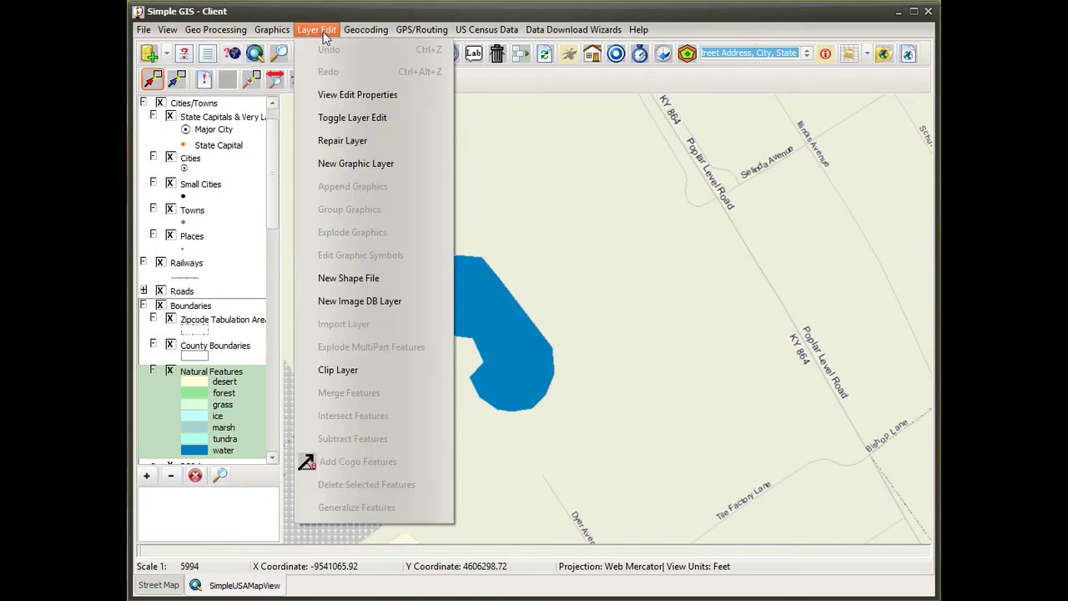
{"action": "left_click", "coordinate": [353, 280]}
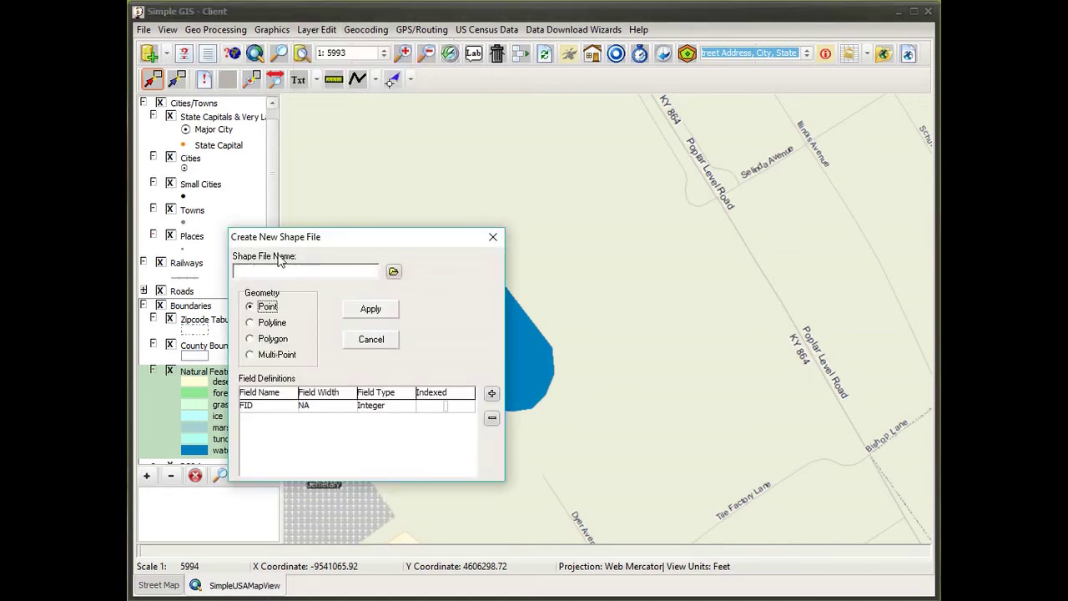
{"action": "left_click", "coordinate": [394, 274]}
{"action": "left_click", "coordinate": [393, 275]}
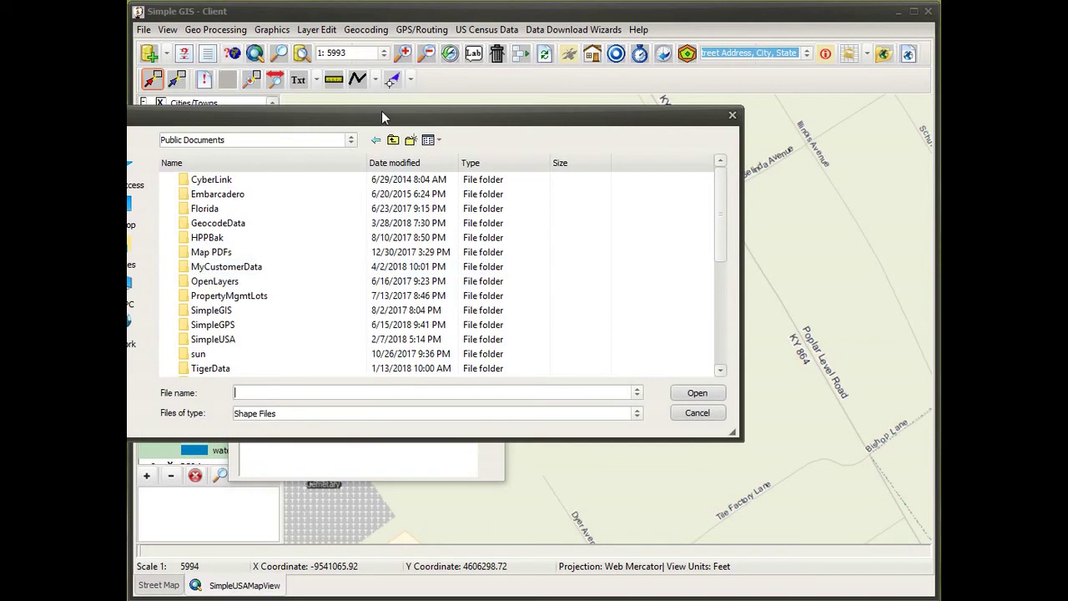
{"action": "left_click_drag", "start_coordinate": [381, 110], "coordinate": [521, 84]}
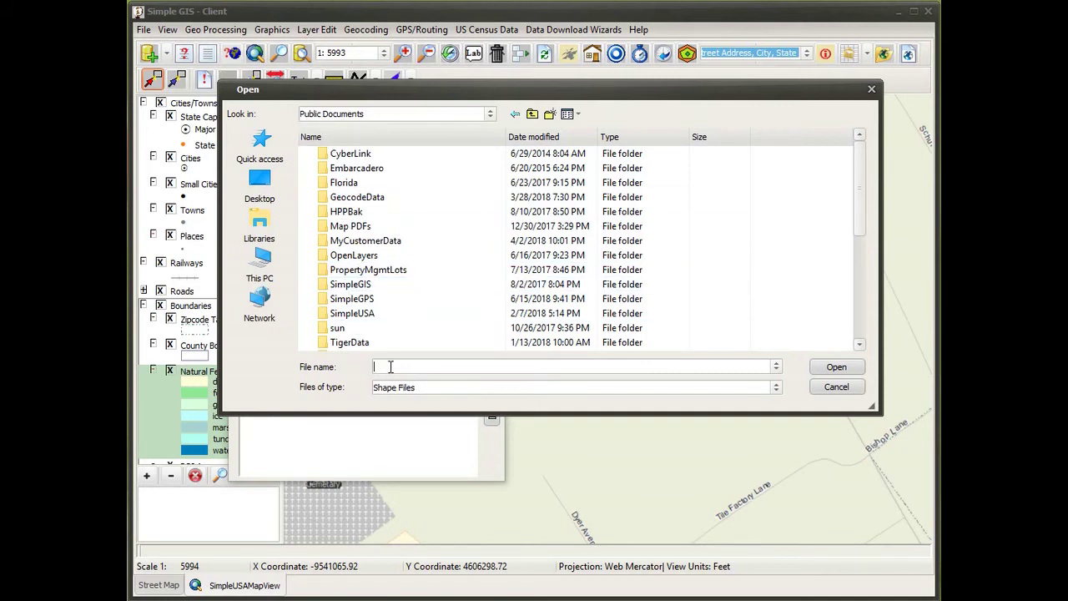
{"action": "type", "text": "My"}
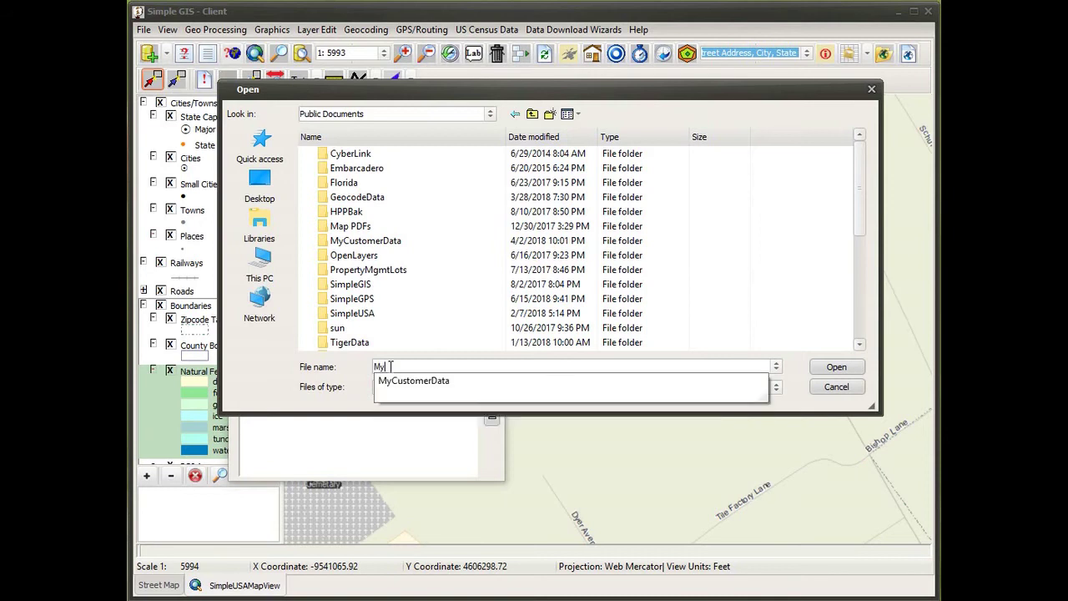
{"action": "type", "text": "PolygonShpfile"}
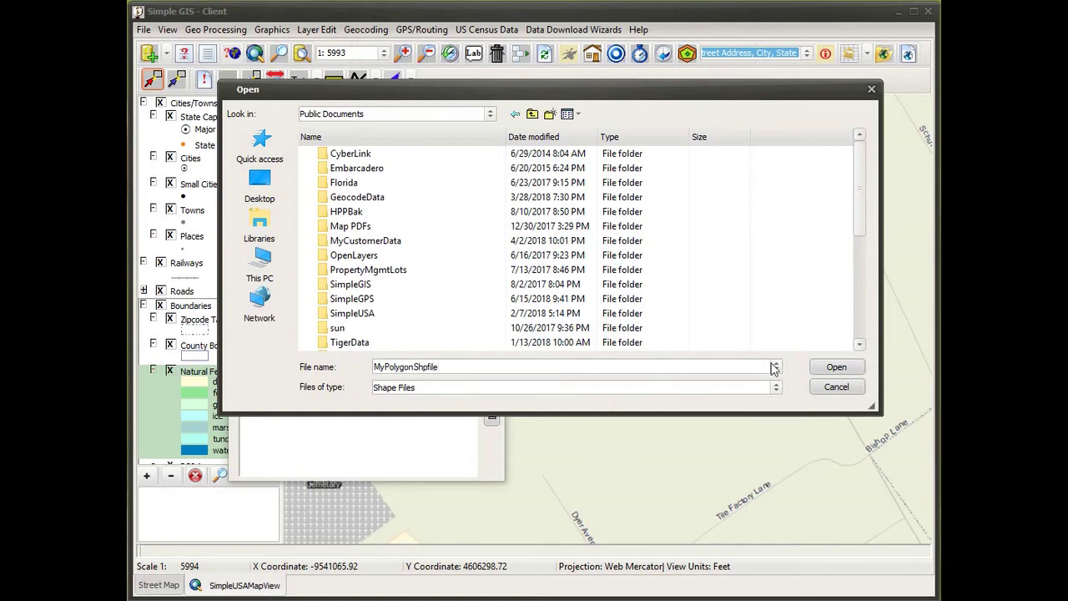
{"action": "left_click", "coordinate": [835, 367]}
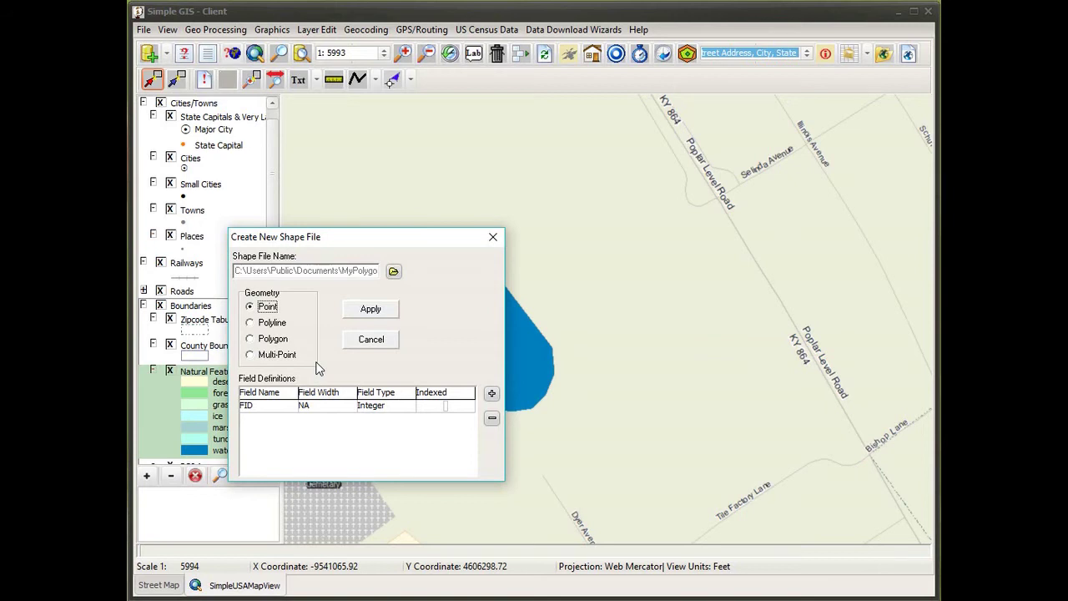
- Set the new shape file's geometry to Polygon and add a string field called Name with a width of 25
{"action": "left_click", "coordinate": [250, 339]}
{"action": "left_click", "coordinate": [492, 394]}
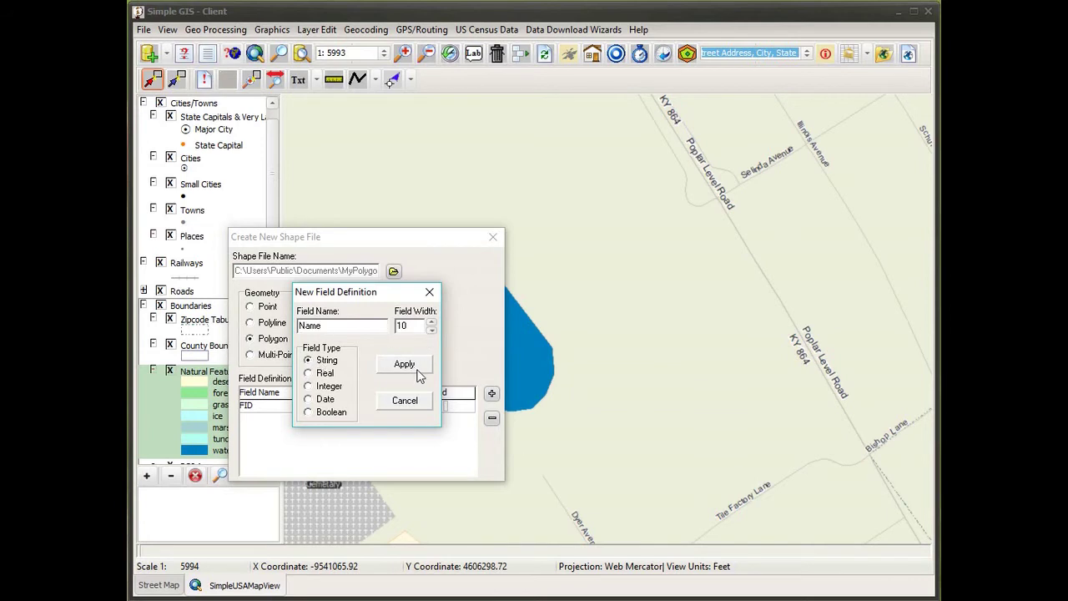
{"action": "double_click", "coordinate": [416, 328]}
{"action": "type", "text": "25"}
{"action": "left_click", "coordinate": [402, 366]}
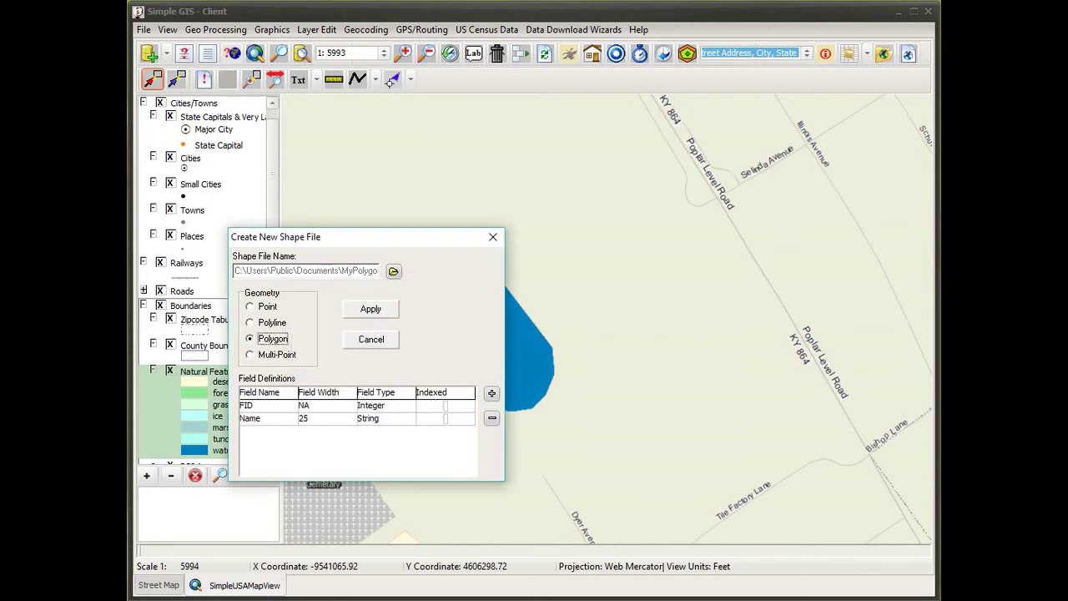
- Leave the Name field unindexed and add a string field called Type with a width of 10
{"action": "left_click", "coordinate": [446, 420]}
{"action": "left_click", "coordinate": [446, 418]}
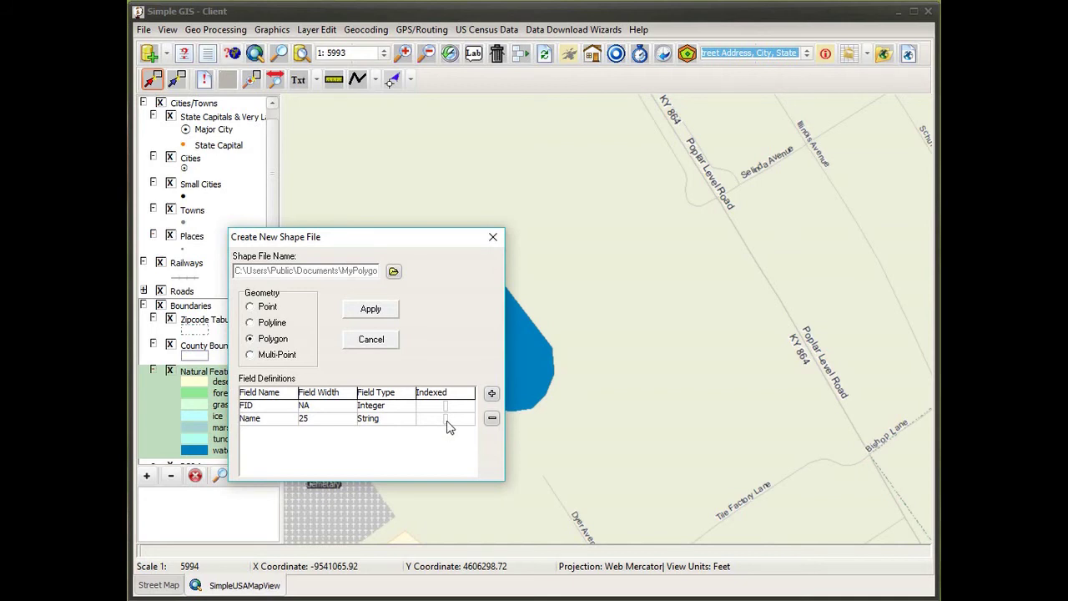
{"action": "left_click", "coordinate": [491, 394]}
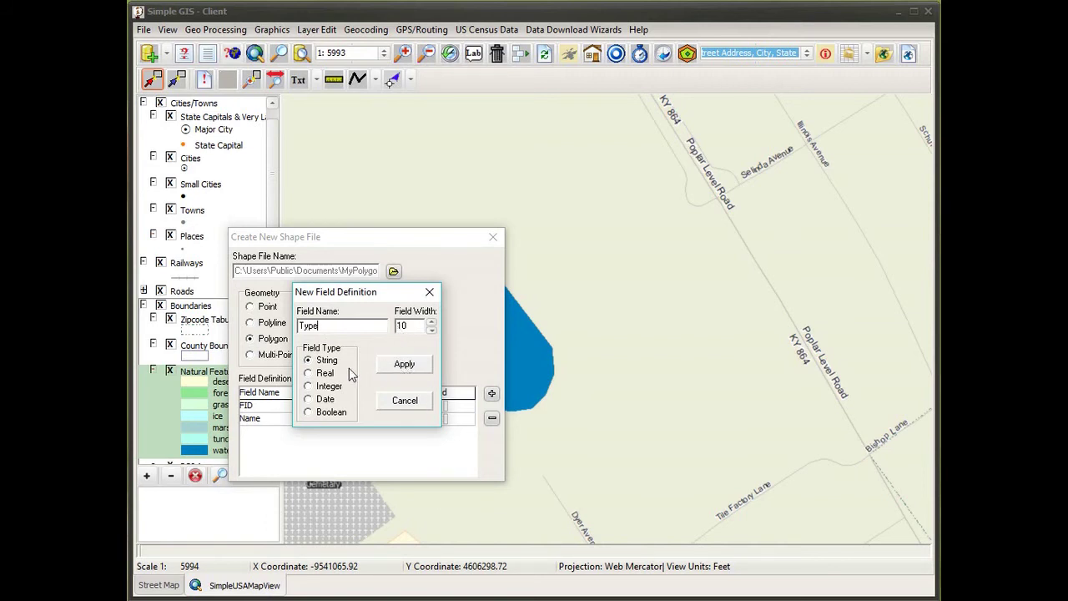
{"action": "left_click", "coordinate": [407, 366]}
- Create the shape file, add it to the current view, and make the MyPolygonShpfile.shp layer visible
{"action": "left_click", "coordinate": [377, 313]}
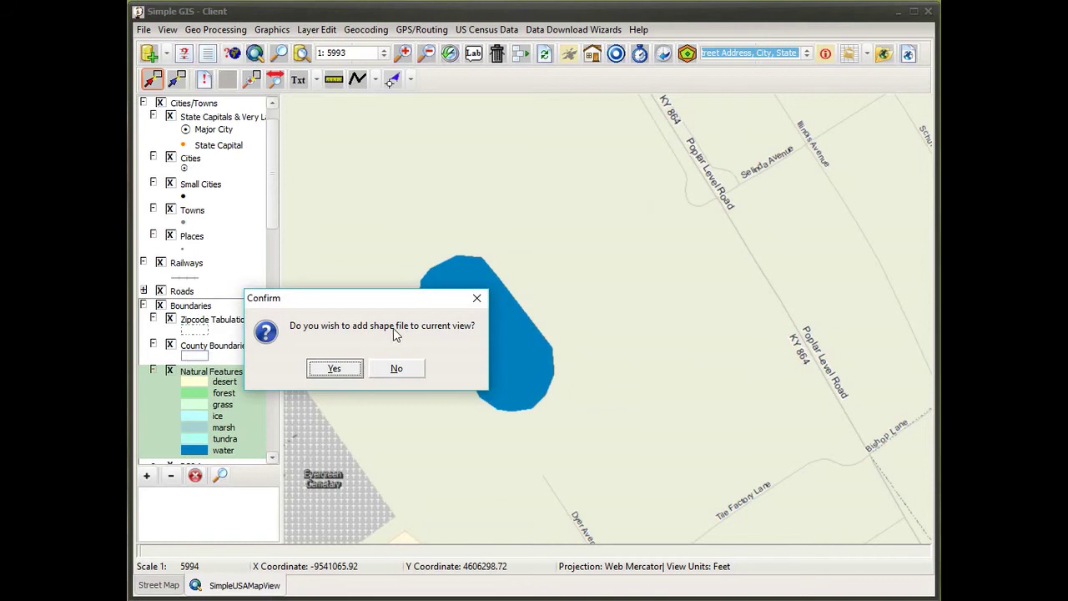
{"action": "left_click", "coordinate": [333, 369]}
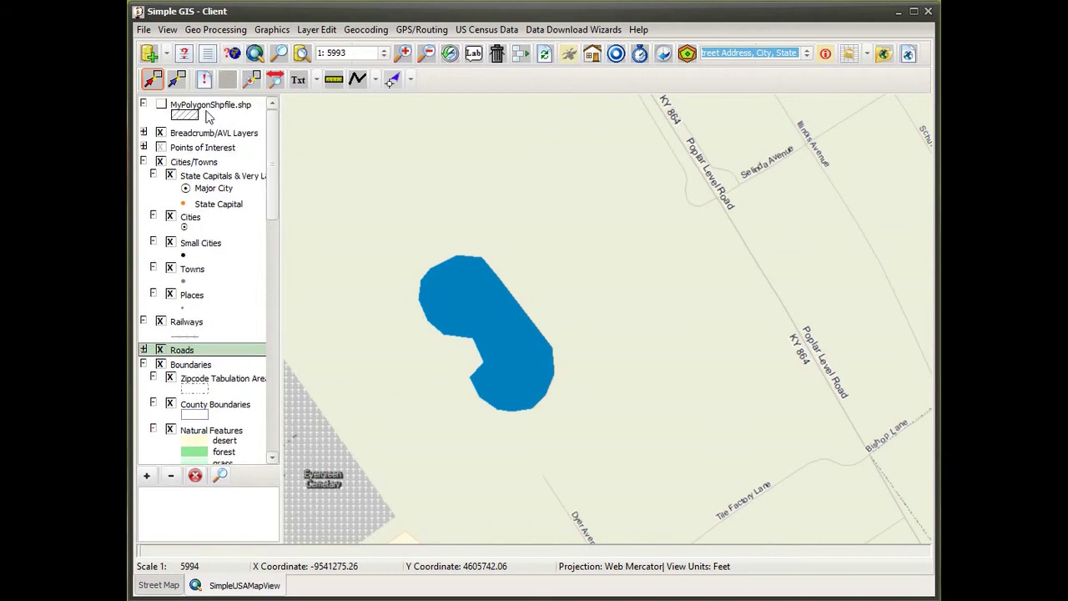
{"action": "left_click", "coordinate": [188, 116]}
{"action": "left_click", "coordinate": [161, 105]}
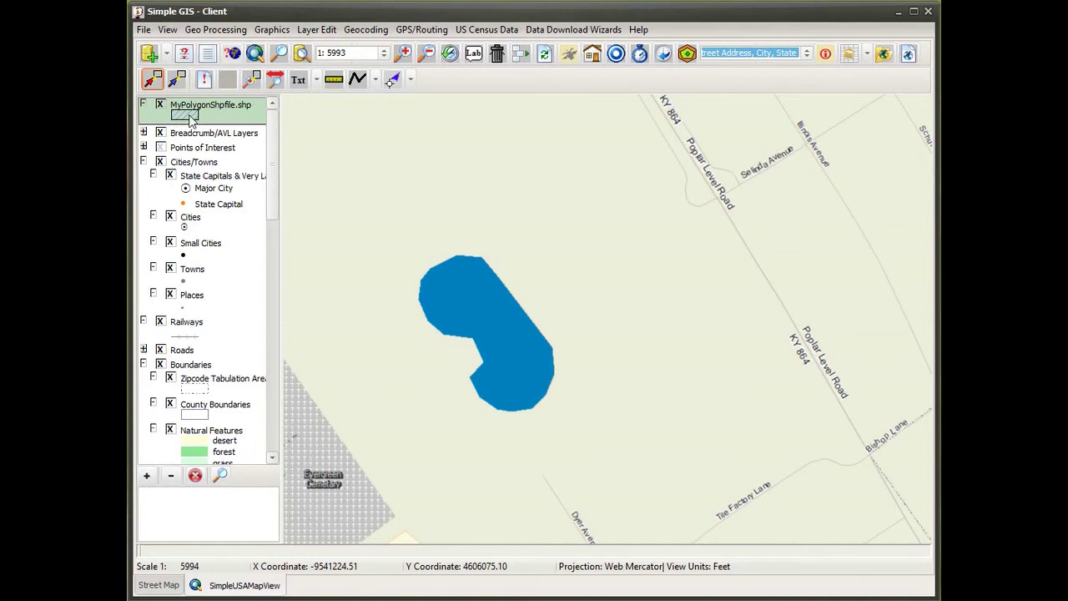
- Examine the default graphic symbols in the view properties and close them without changes
{"action": "left_click", "coordinate": [171, 30]}
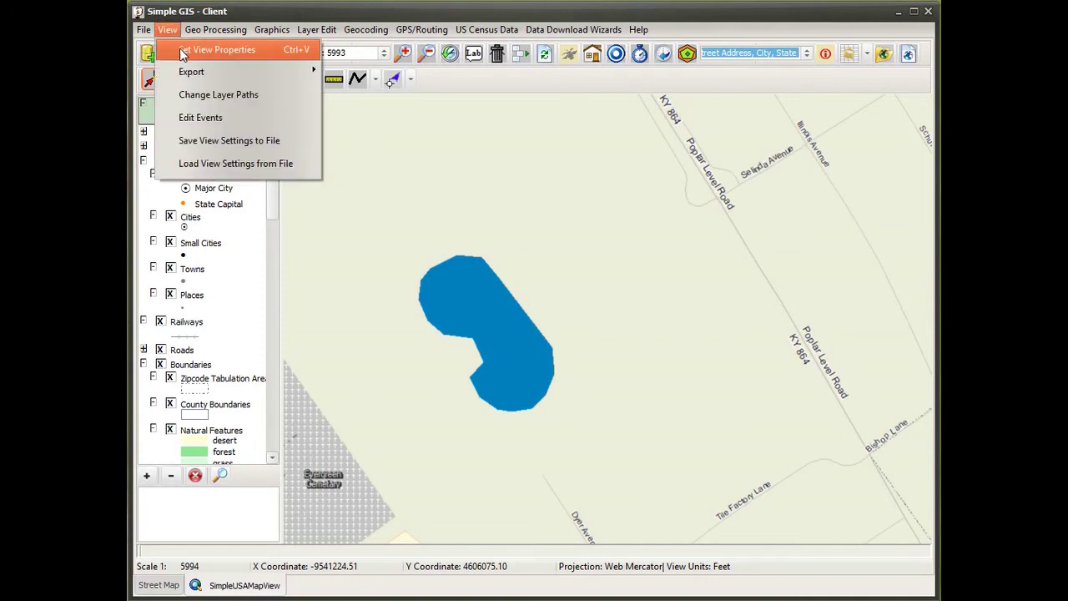
{"action": "left_click", "coordinate": [183, 52]}
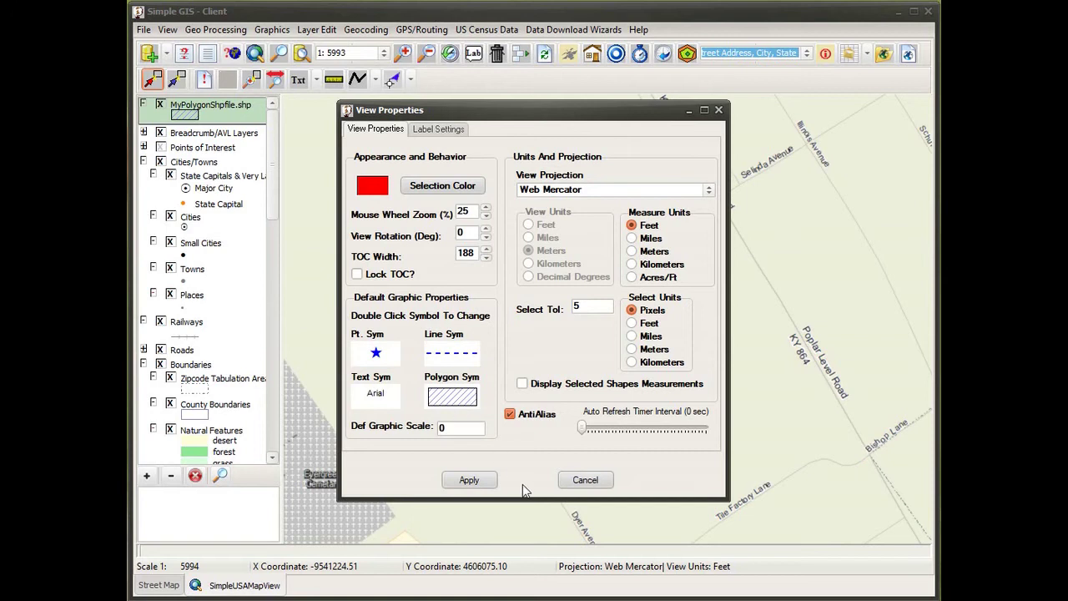
{"action": "left_click", "coordinate": [575, 485]}
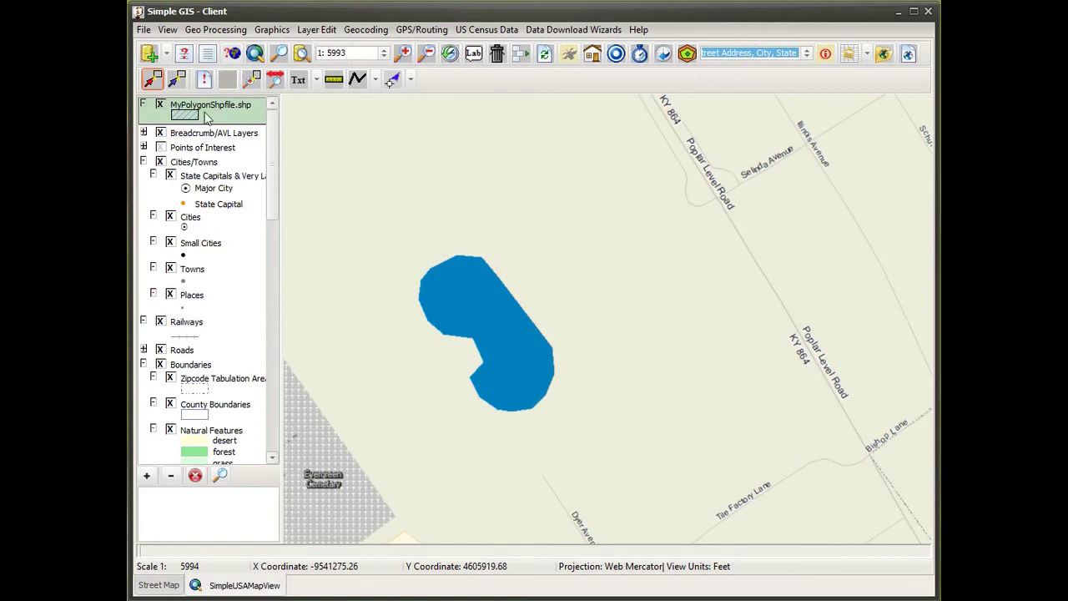
- Turn on layer editing for the MyPolygonShpfile.shp layer
{"action": "left_click", "coordinate": [318, 32]}
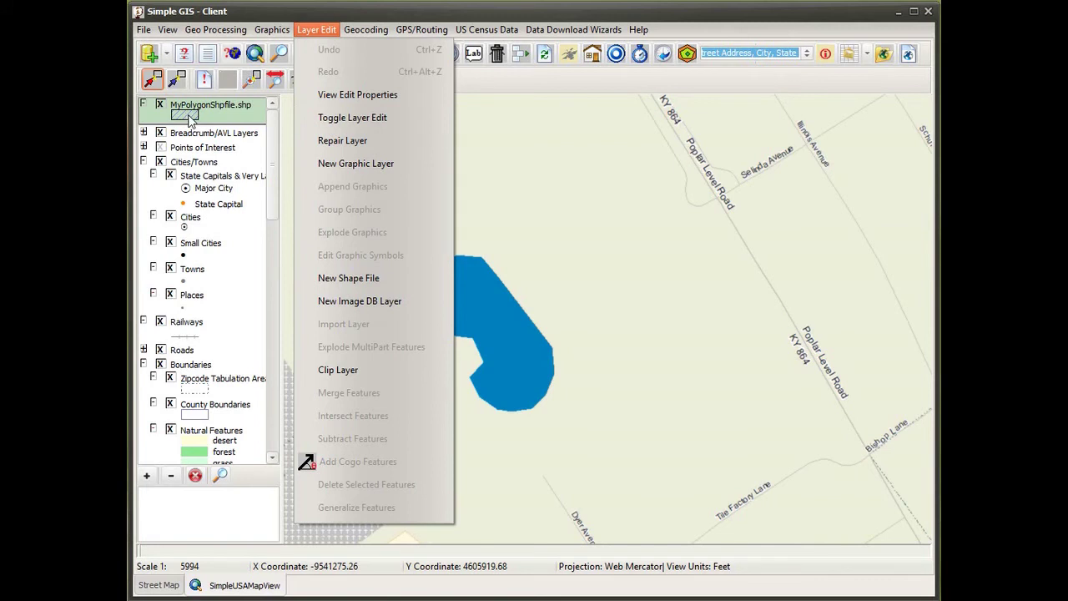
{"action": "left_click", "coordinate": [362, 125]}
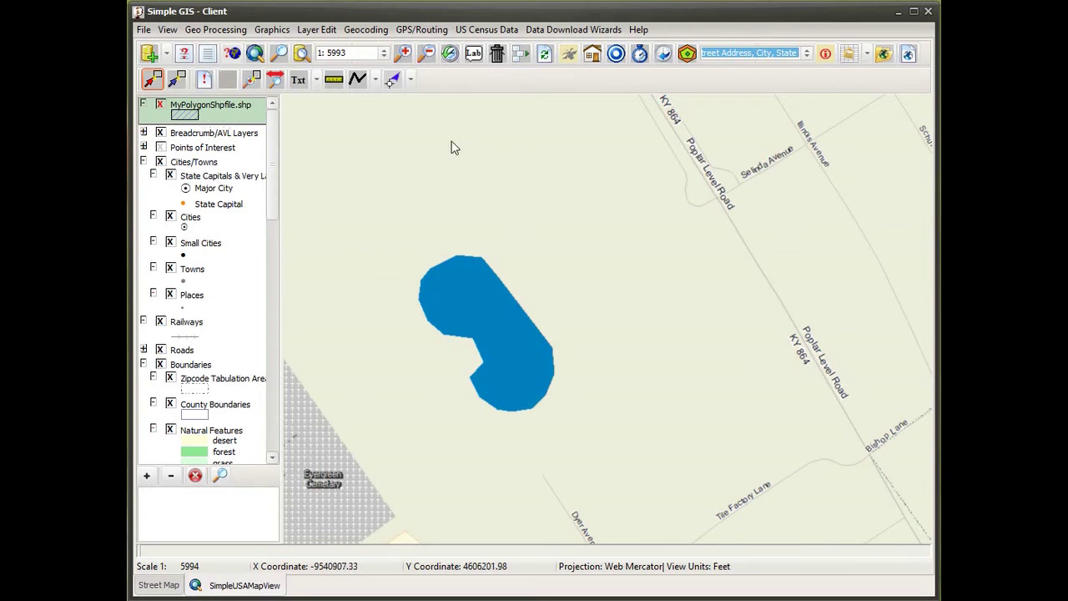
{"action": "left_click", "coordinate": [410, 80]}
{"action": "left_click", "coordinate": [381, 84]}
{"action": "left_click", "coordinate": [377, 81]}
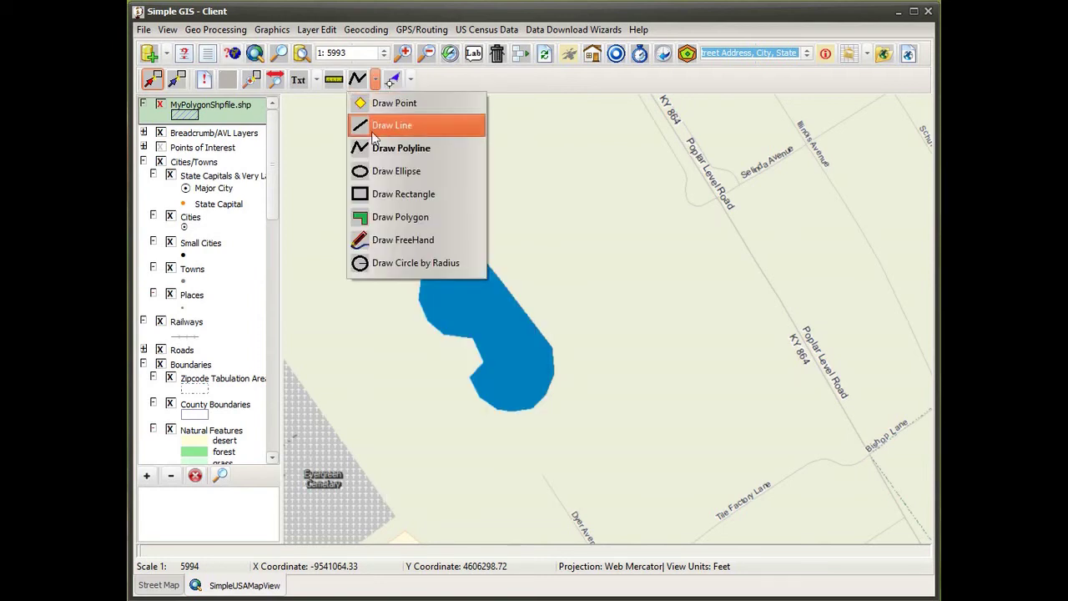
{"action": "left_click", "coordinate": [372, 217]}
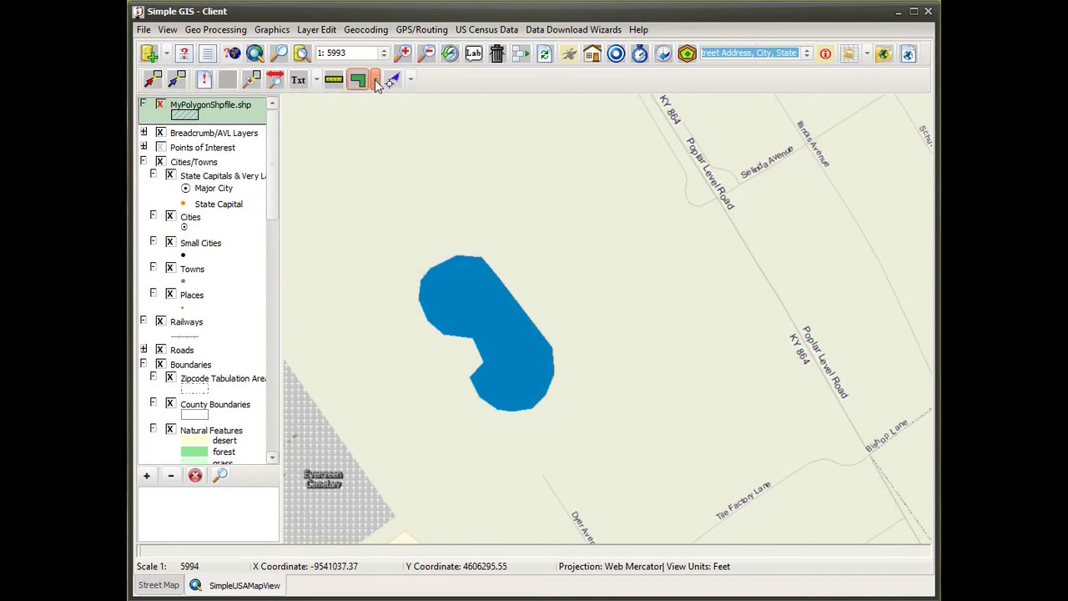
- Add a five-sided polygon feature to MyPolygonShpfile.shp in the empty area just northeast of the blue water polygon
{"action": "left_click", "coordinate": [409, 80]}
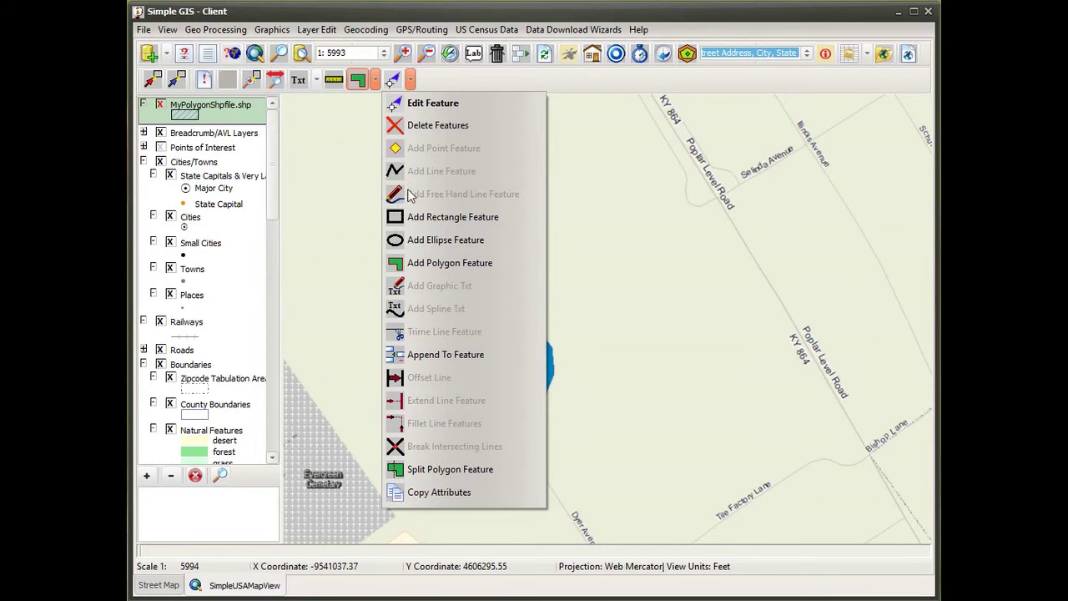
{"action": "left_click", "coordinate": [434, 262]}
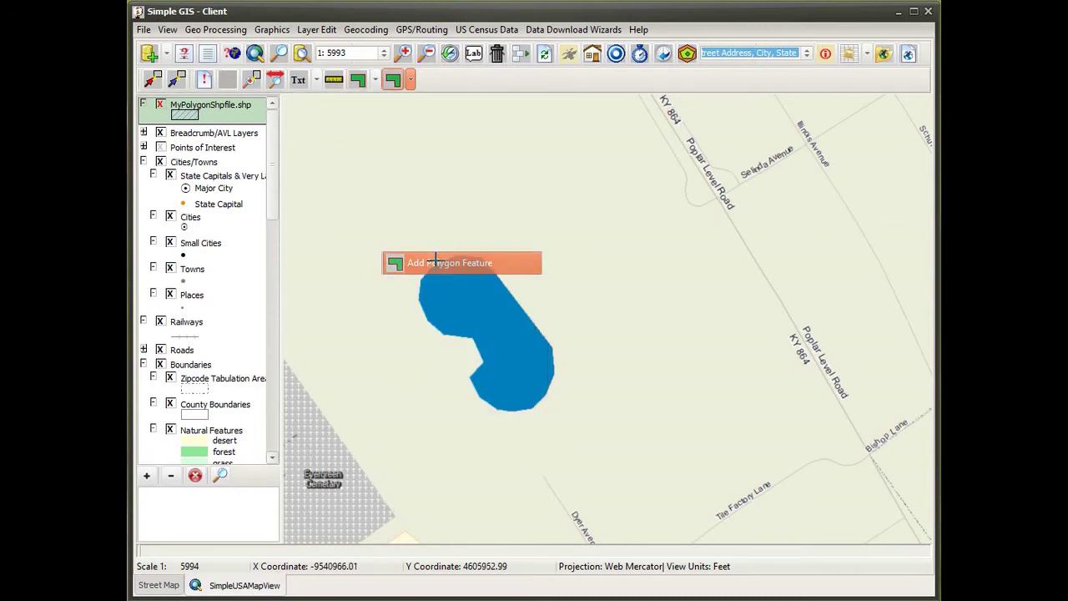
{"action": "left_click", "coordinate": [475, 187]}
{"action": "left_click", "coordinate": [564, 151]}
{"action": "left_click", "coordinate": [605, 206]}
{"action": "left_click", "coordinate": [525, 234]}
{"action": "double_click", "coordinate": [493, 222]}
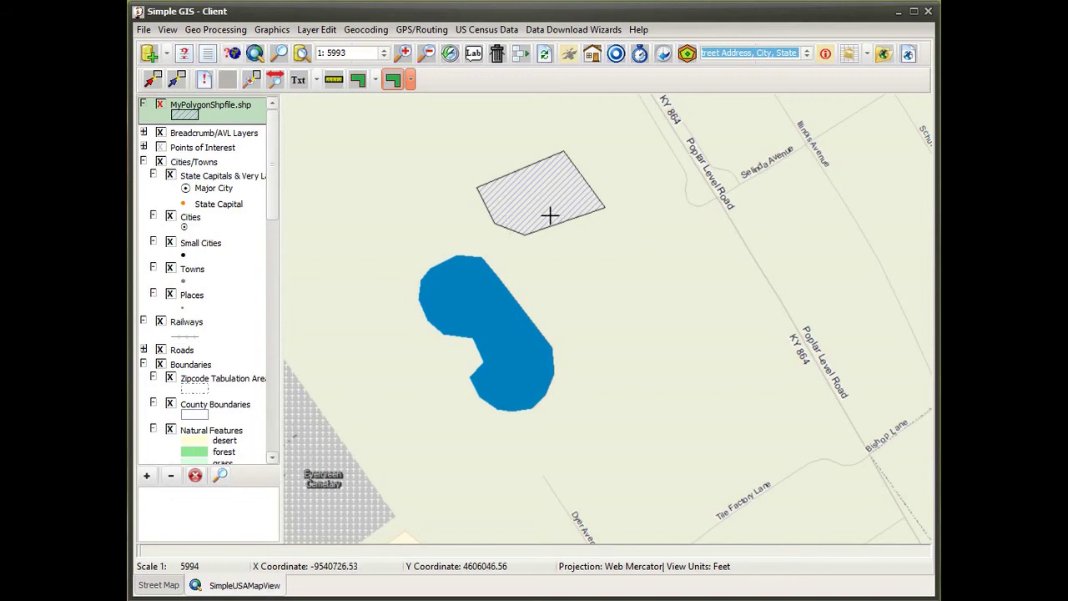
- Identify the new polygon feature and set its Name attribute to MyTest
{"action": "left_click", "coordinate": [206, 84]}
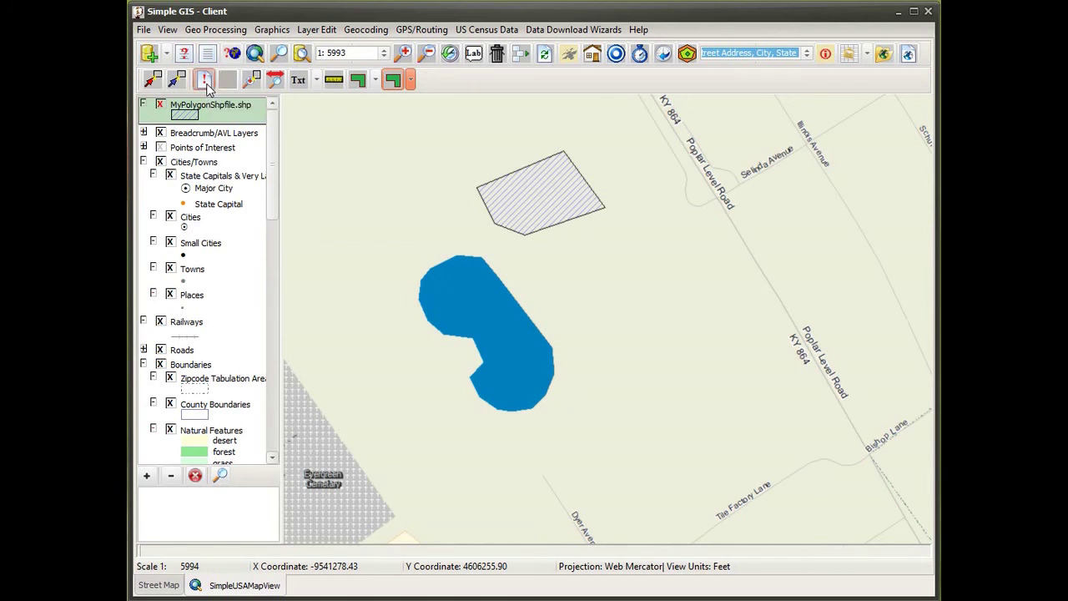
{"action": "left_click", "coordinate": [539, 200]}
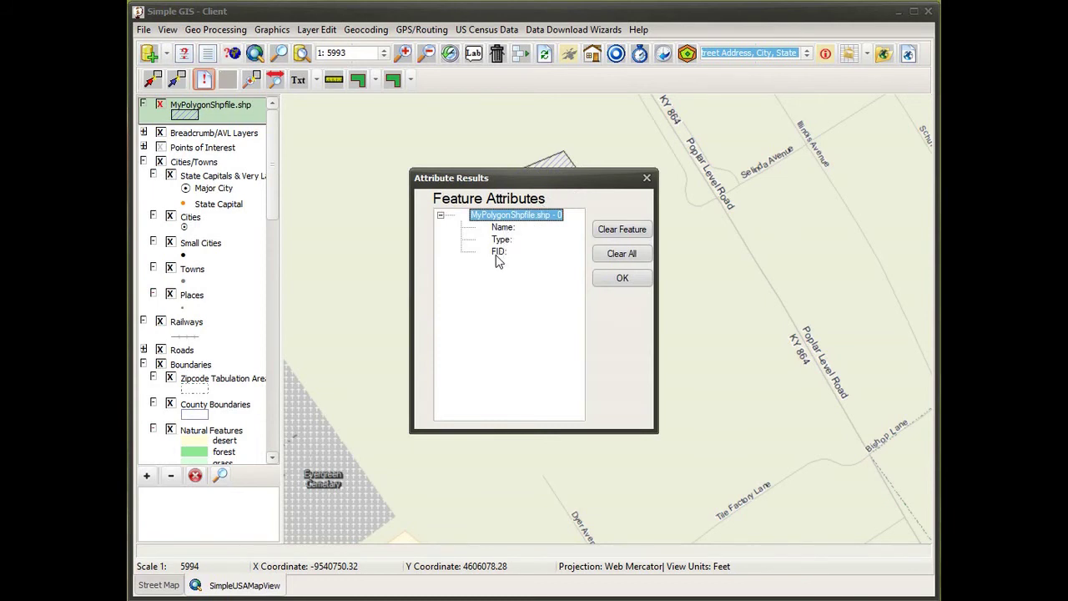
{"action": "left_click", "coordinate": [503, 230]}
{"action": "left_click", "coordinate": [505, 230]}
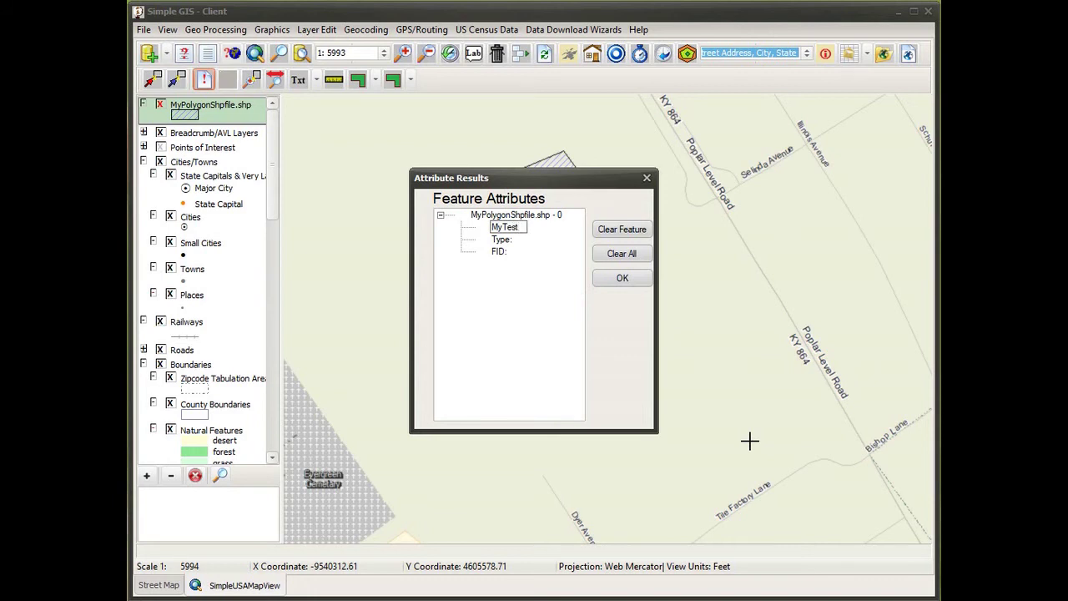
{"action": "key", "text": "Return"}
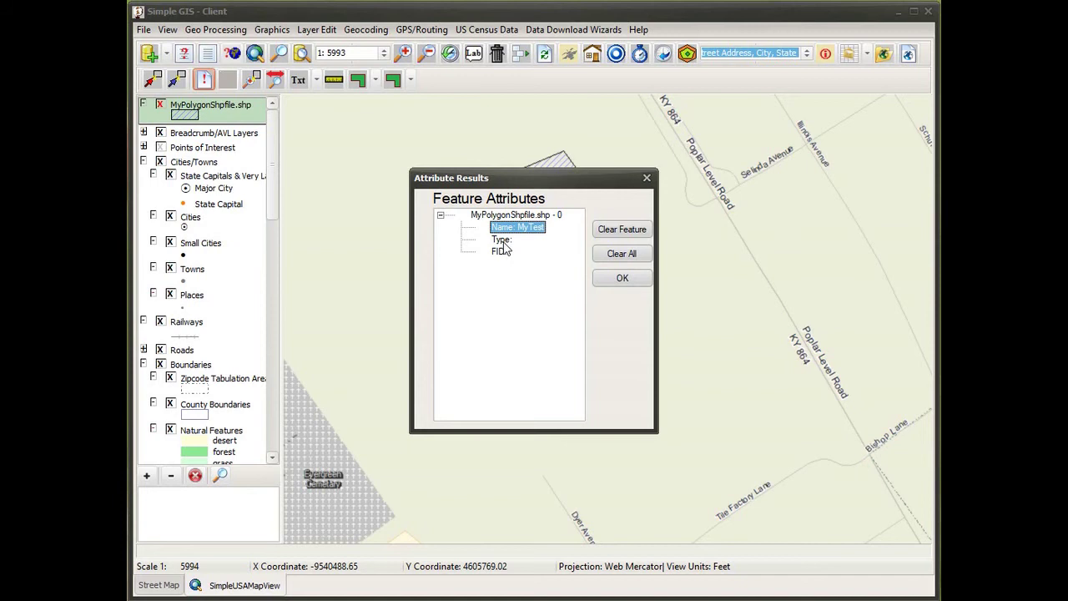
- Set the polygon's Type attribute to Typ1, save the attributes, and identify the feature again to check them
{"action": "left_click", "coordinate": [502, 241]}
{"action": "left_click", "coordinate": [503, 243]}
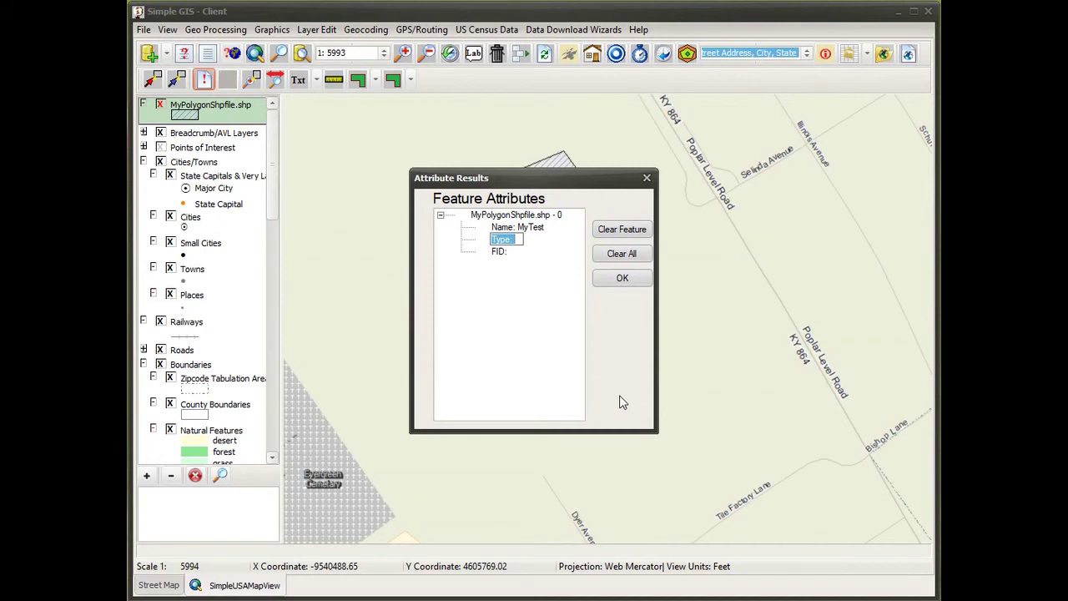
{"action": "type", "text": "Typ1"}
{"action": "key", "text": "Return"}
{"action": "left_click", "coordinate": [621, 278]}
{"action": "left_click", "coordinate": [549, 203]}
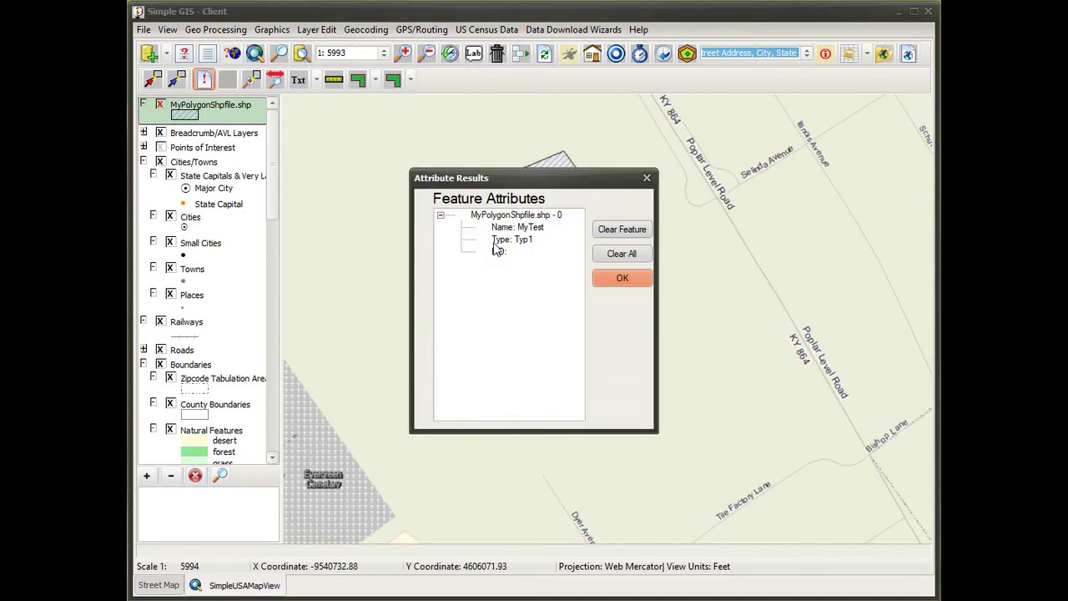
{"action": "left_click", "coordinate": [622, 278]}
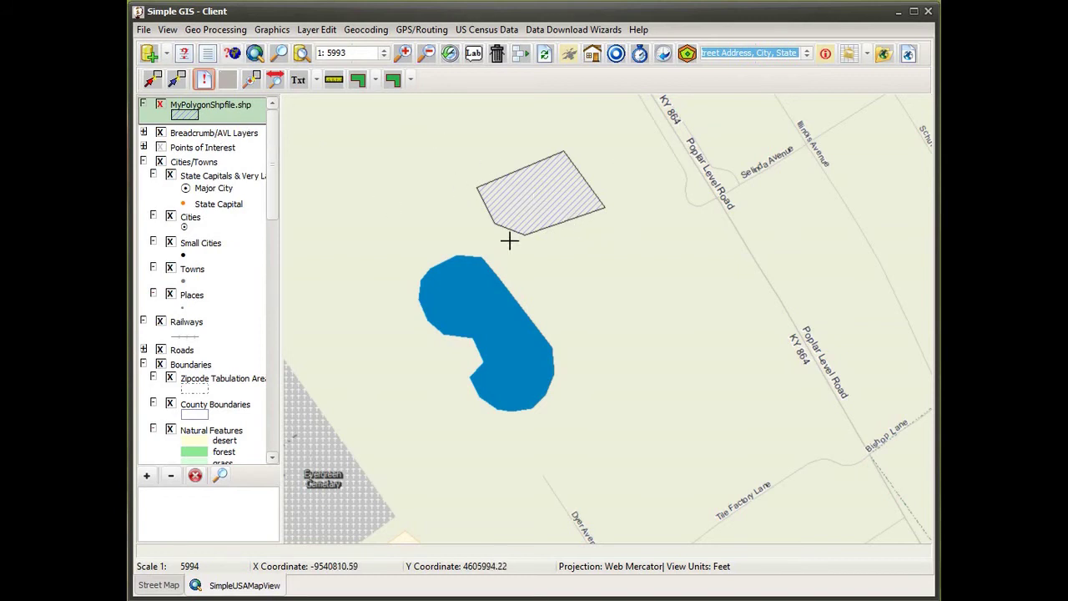
- Select the polygon feature for editing, stretch it eastward and slightly southward, and rotate it counterclockwise
{"action": "left_click", "coordinate": [410, 79]}
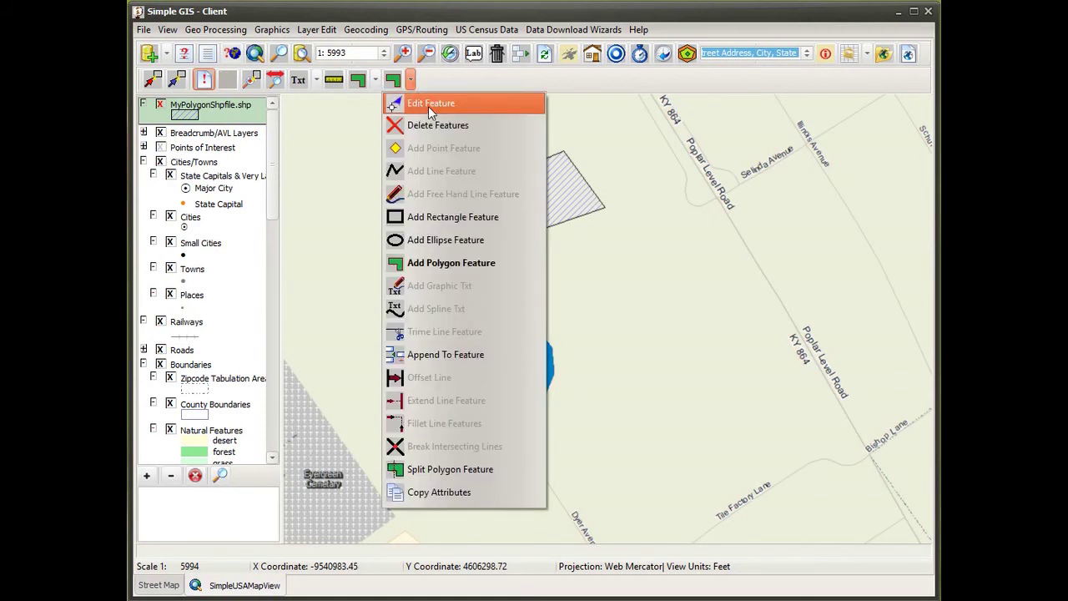
{"action": "left_click", "coordinate": [428, 104]}
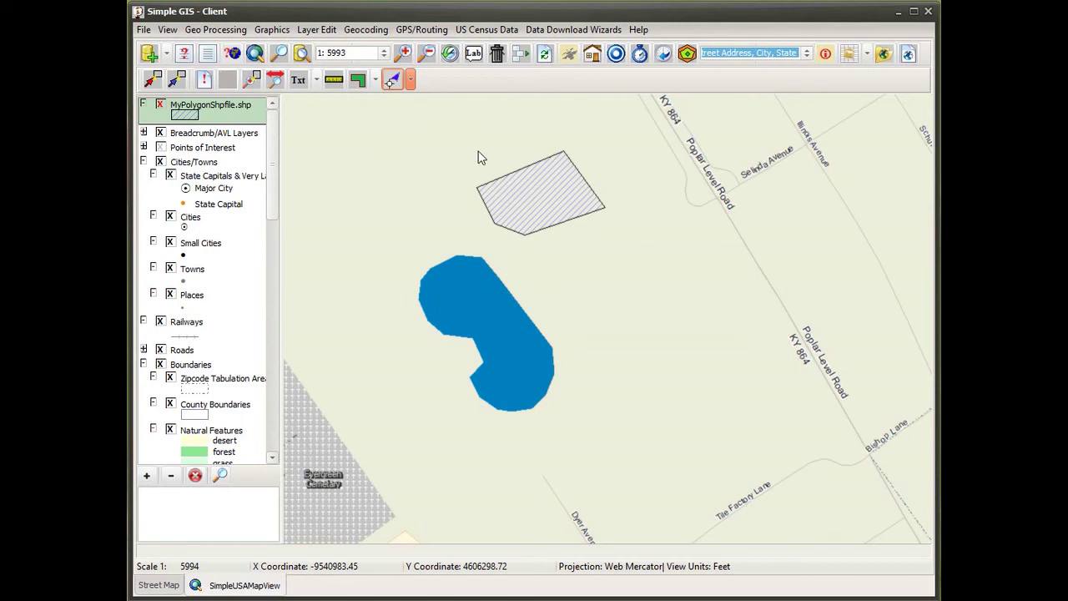
{"action": "left_click_drag", "start_coordinate": [470, 149], "coordinate": [584, 234]}
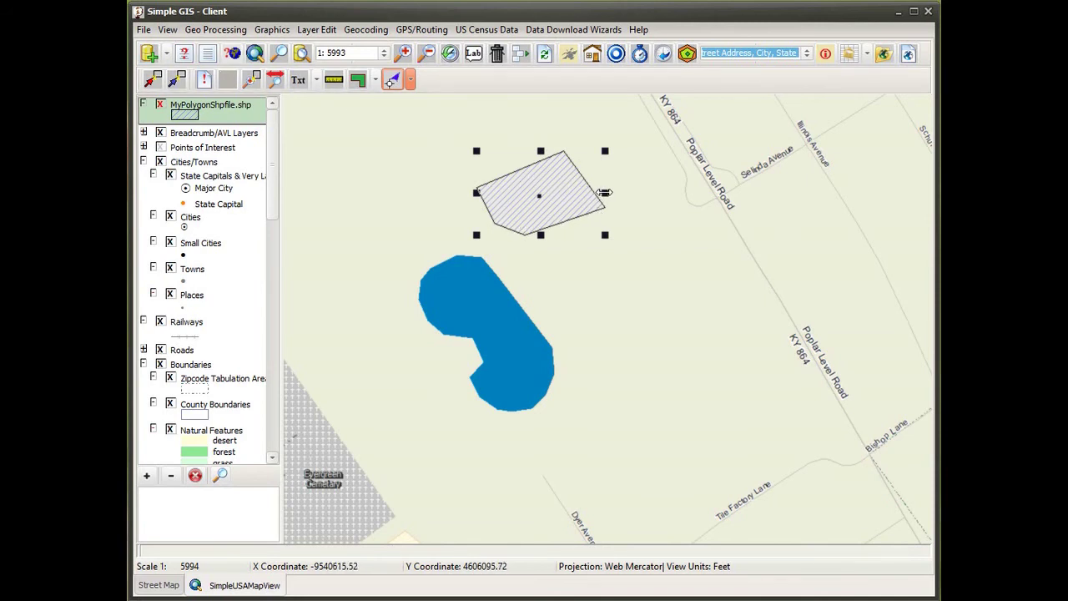
{"action": "left_click_drag", "start_coordinate": [603, 193], "coordinate": [634, 193]}
{"action": "left_click_drag", "start_coordinate": [555, 235], "coordinate": [555, 246]}
{"action": "mouse_move", "coordinate": [555, 209]}
{"action": "left_mouse_down"}
{"action": "mouse_move", "coordinate": [576, 179]}
{"action": "mouse_move", "coordinate": [583, 204]}
{"action": "left_mouse_up"}
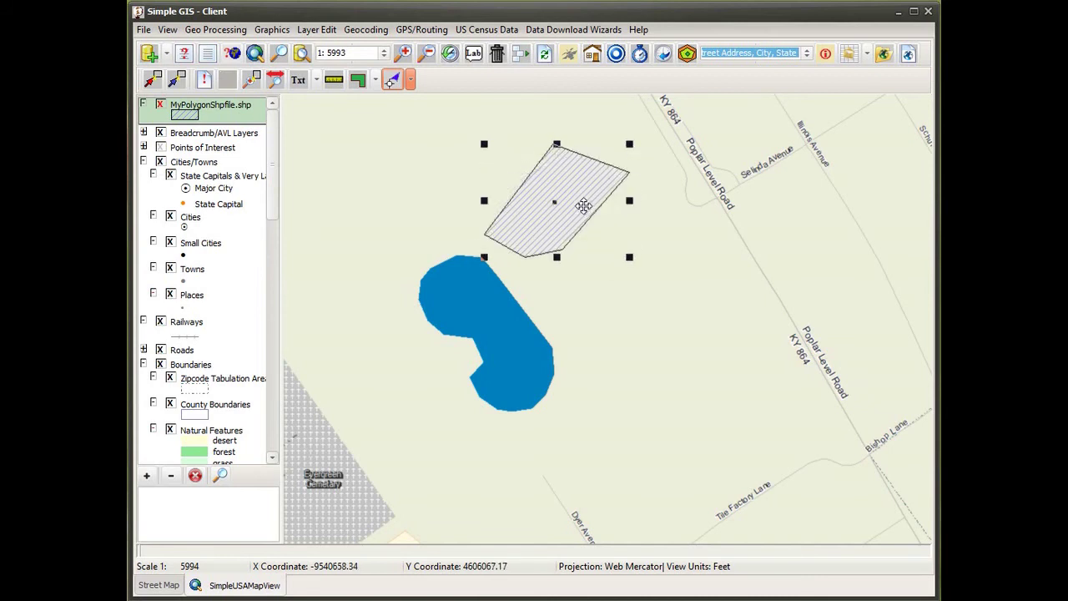
- Try to change the polygon feature's symbol to the solid light-red fill through its graphic properties
{"action": "double_click", "coordinate": [583, 205]}
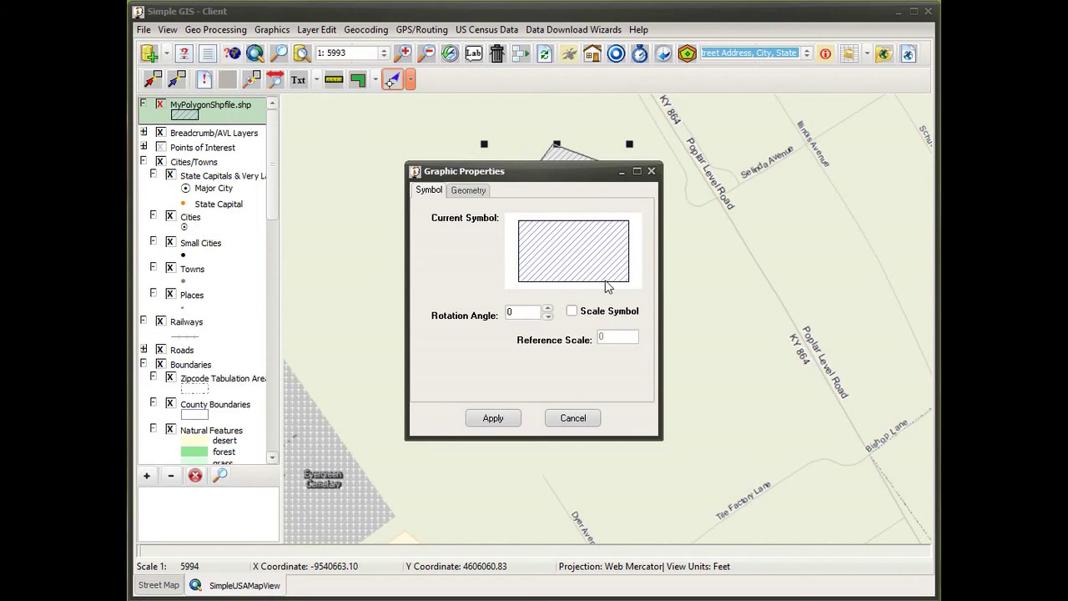
{"action": "left_click", "coordinate": [564, 261]}
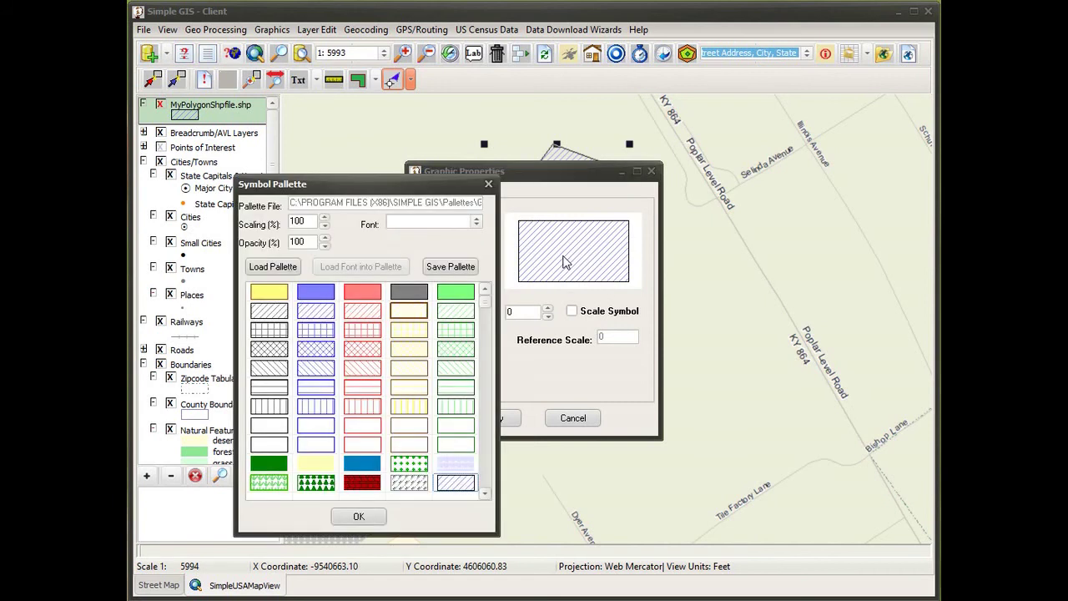
{"action": "left_click", "coordinate": [353, 296]}
{"action": "left_click", "coordinate": [367, 514]}
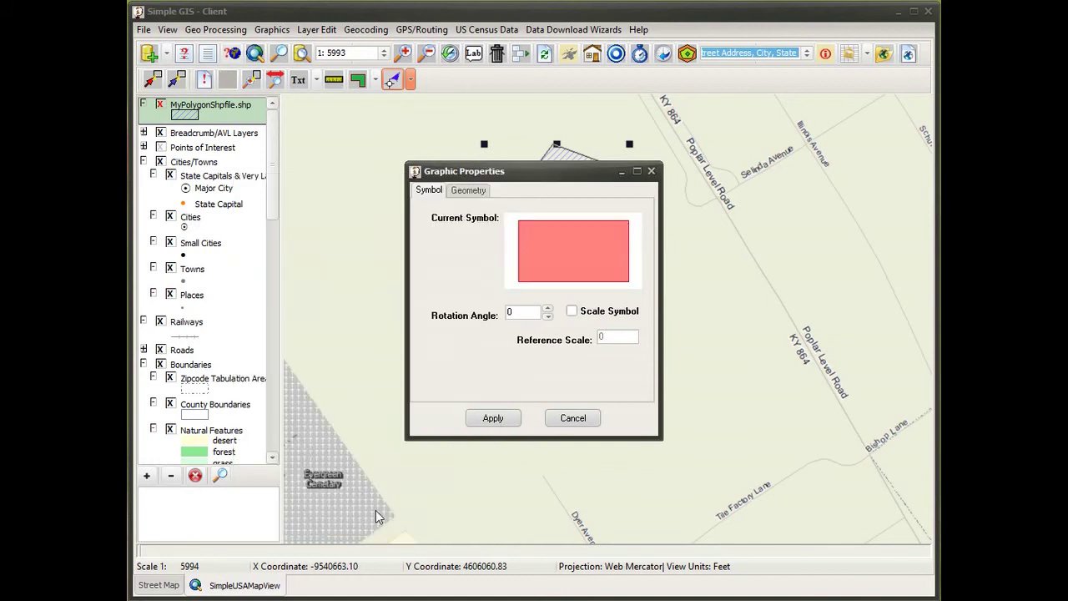
{"action": "left_click", "coordinate": [497, 420]}
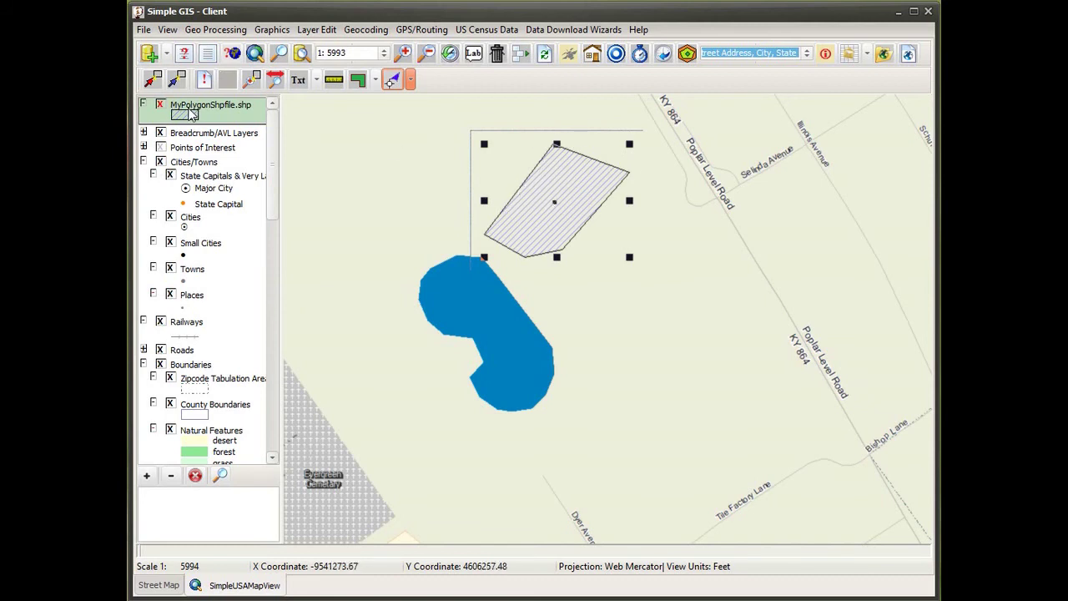
- Examine the vertex coordinates of the hatched polygon in its graphic geometry properties, going through the first three vertices
{"action": "double_click", "coordinate": [566, 168]}
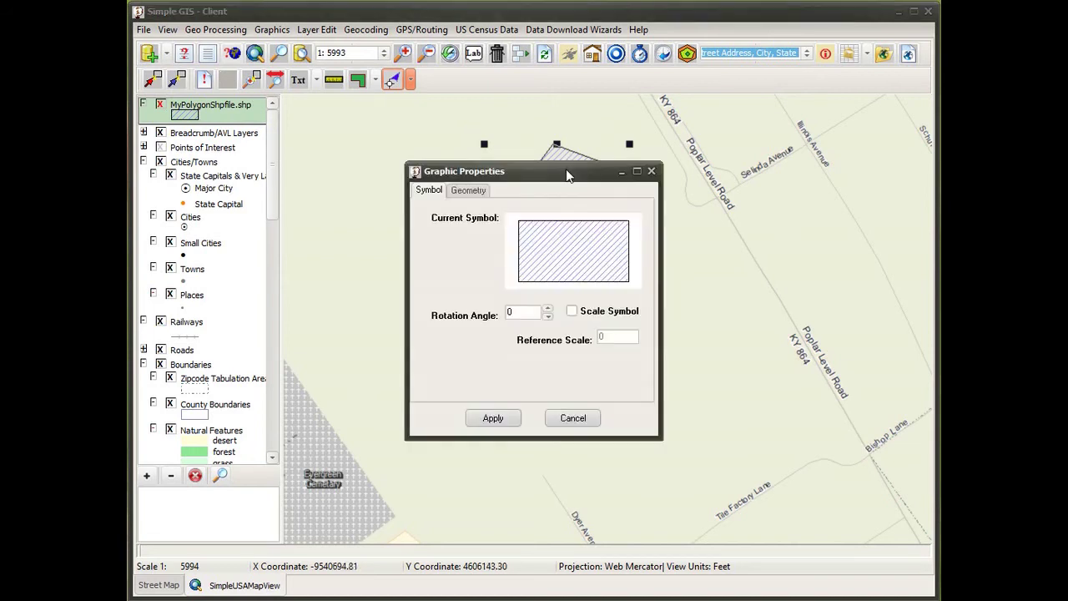
{"action": "left_click", "coordinate": [473, 190]}
{"action": "left_click_drag", "start_coordinate": [505, 179], "coordinate": [261, 82]}
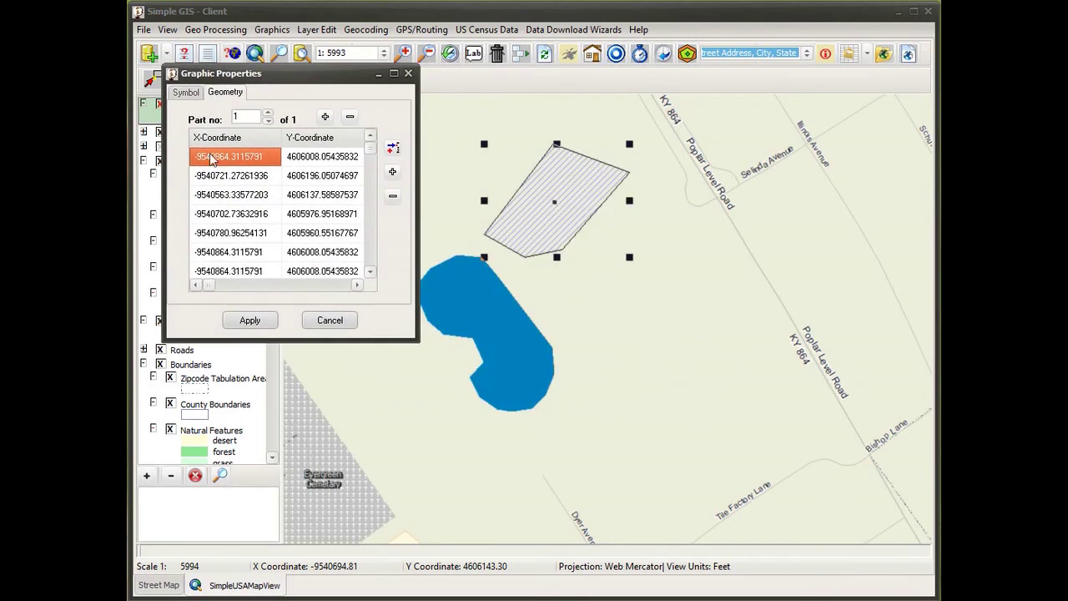
{"action": "left_click", "coordinate": [238, 160]}
{"action": "left_click", "coordinate": [320, 164]}
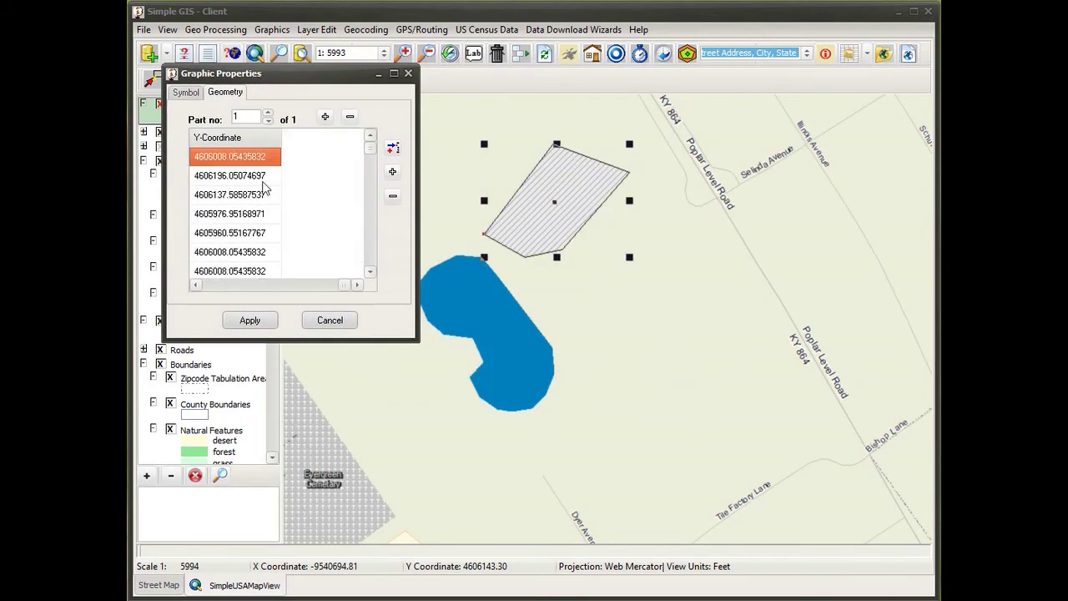
{"action": "left_click", "coordinate": [202, 285]}
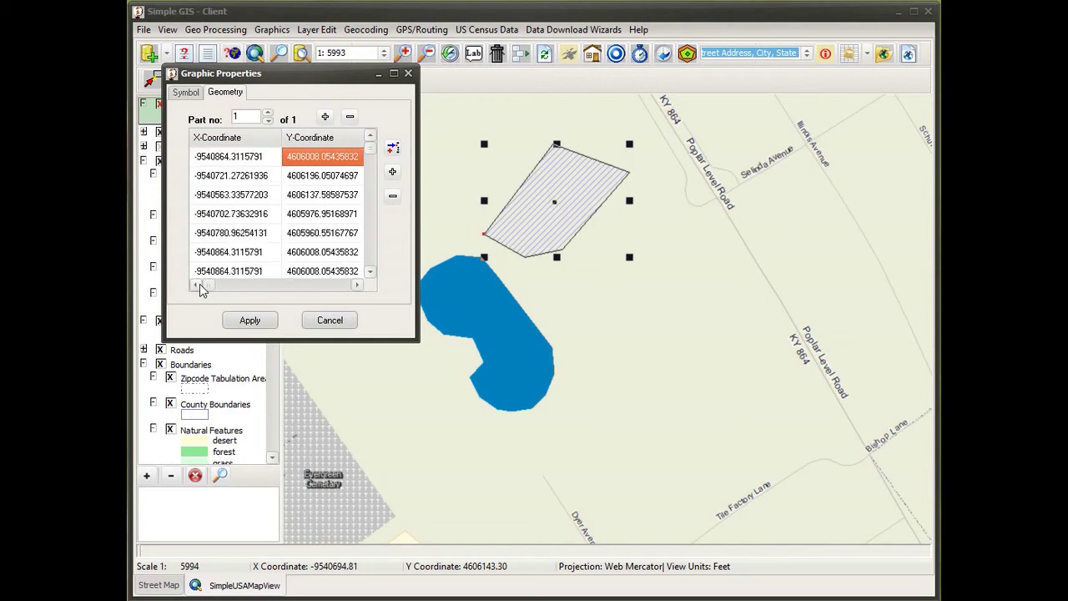
{"action": "left_click", "coordinate": [213, 177]}
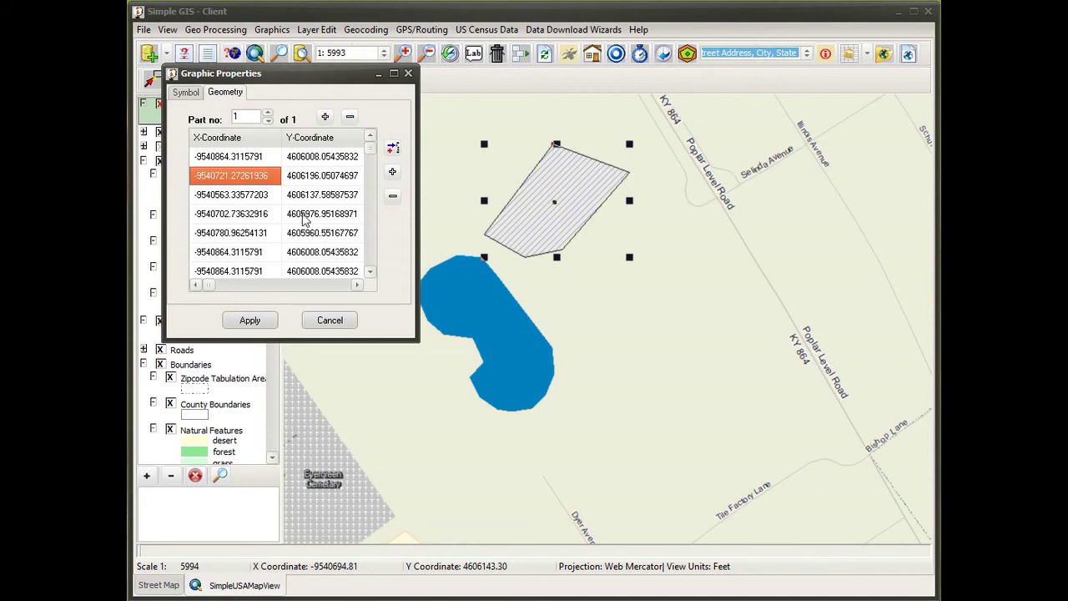
{"action": "left_click", "coordinate": [278, 200]}
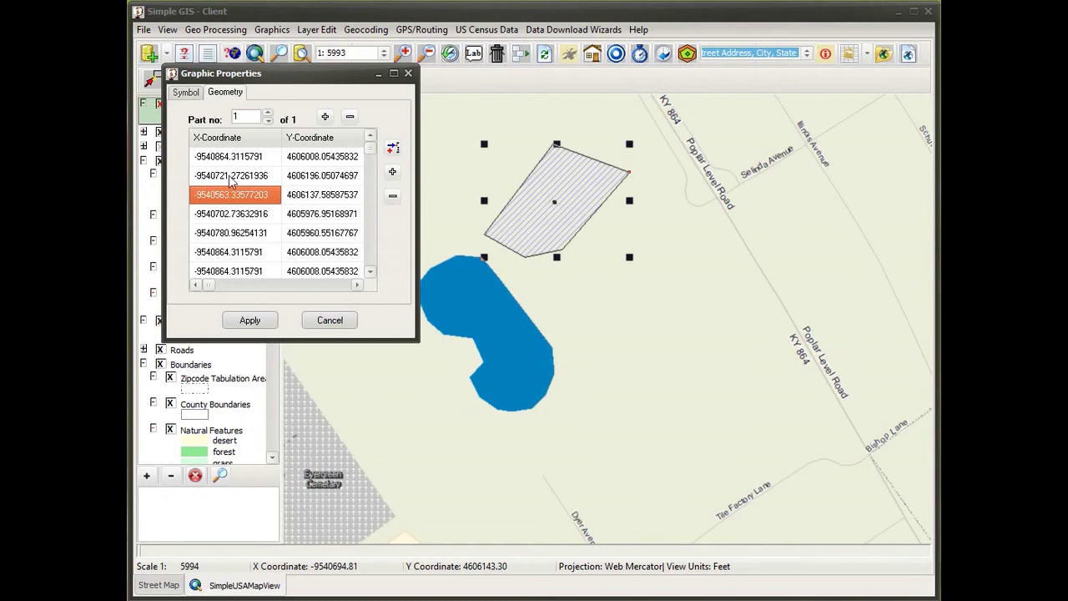
{"action": "left_click", "coordinate": [328, 319]}
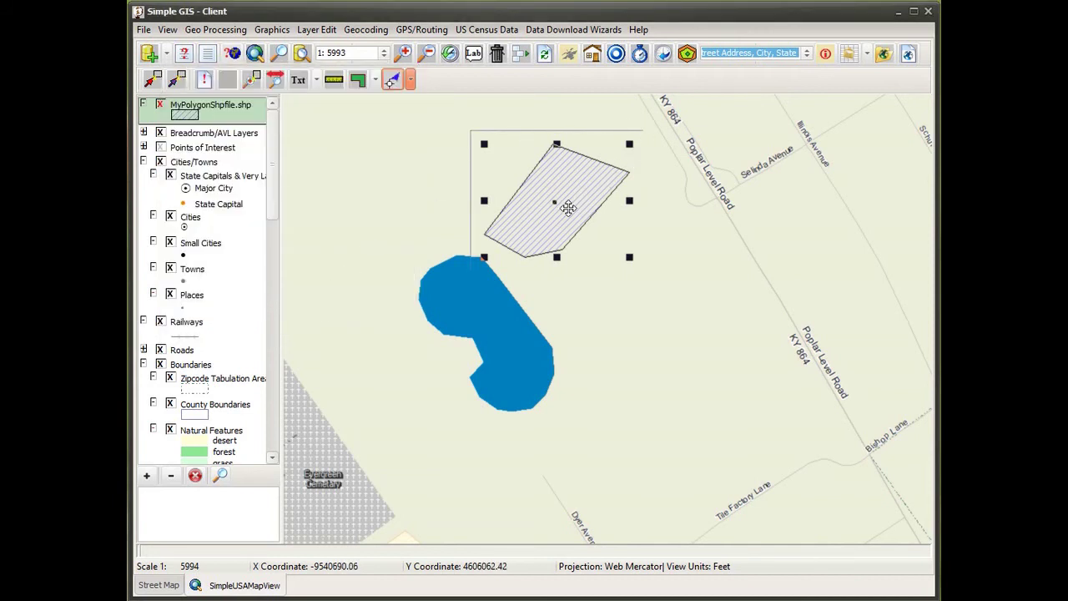
- Edit the polygon's vertices, moving the top vertex southwest and snapping the western vertex onto the top edge of the blue shape with vertex snapping
{"action": "right_click", "coordinate": [388, 141]}
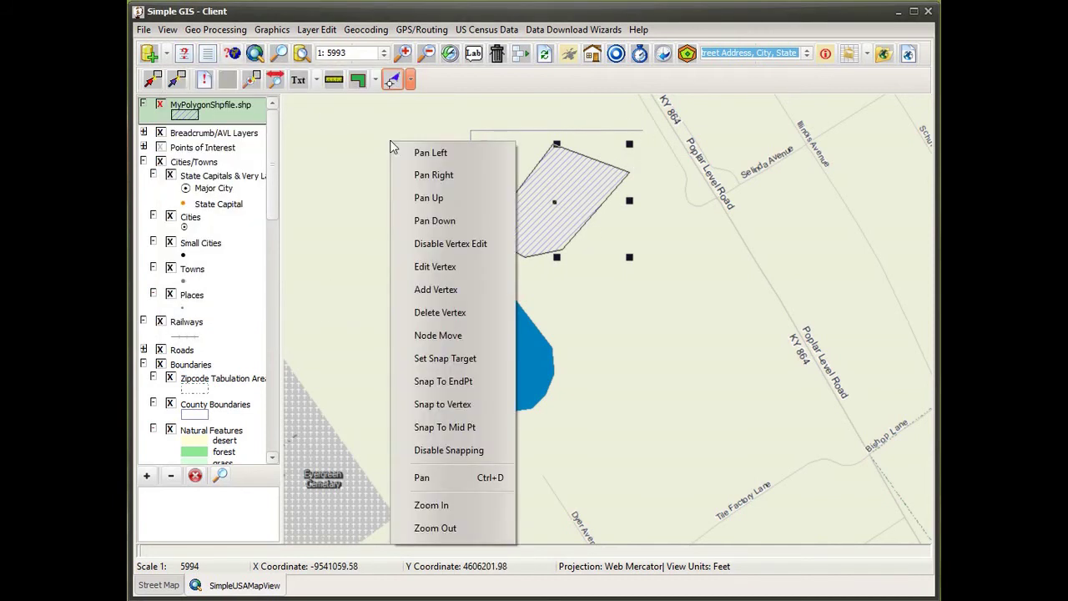
{"action": "left_click", "coordinate": [425, 269]}
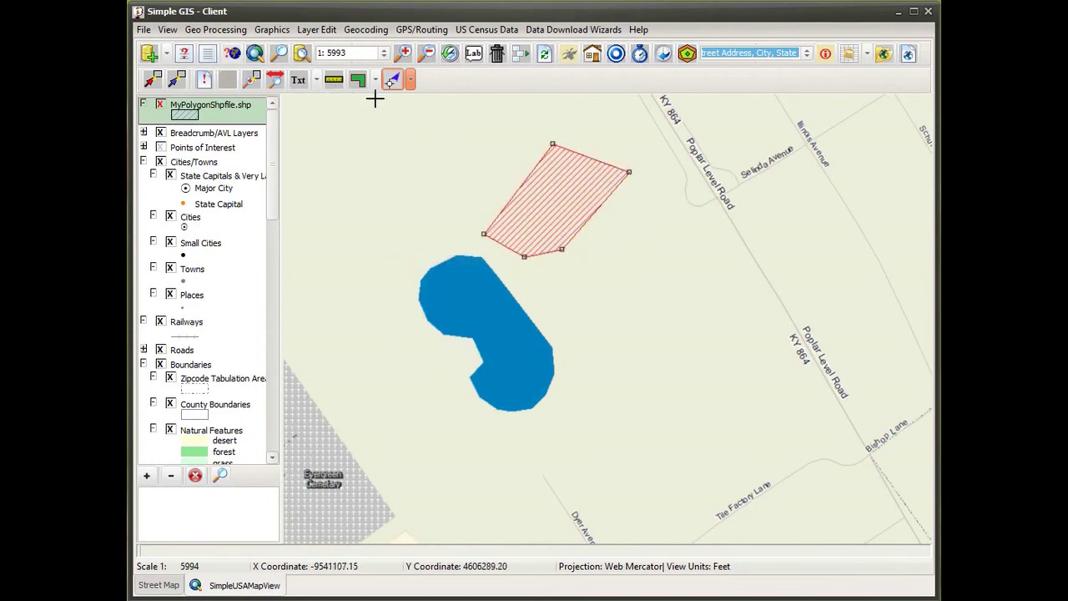
{"action": "left_click_drag", "start_coordinate": [551, 143], "coordinate": [516, 156]}
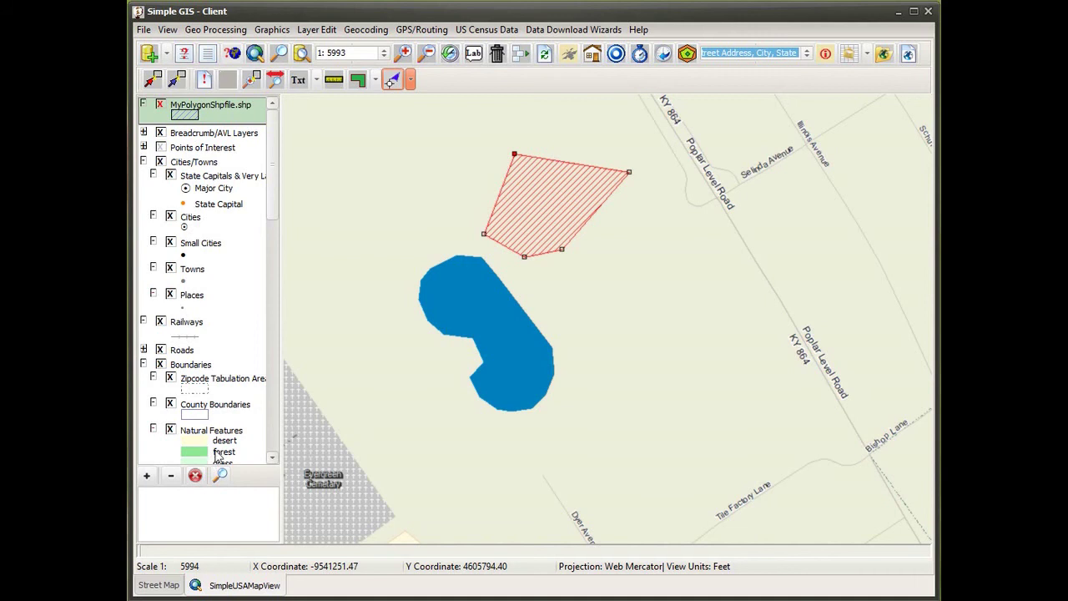
{"action": "right_click", "coordinate": [416, 139]}
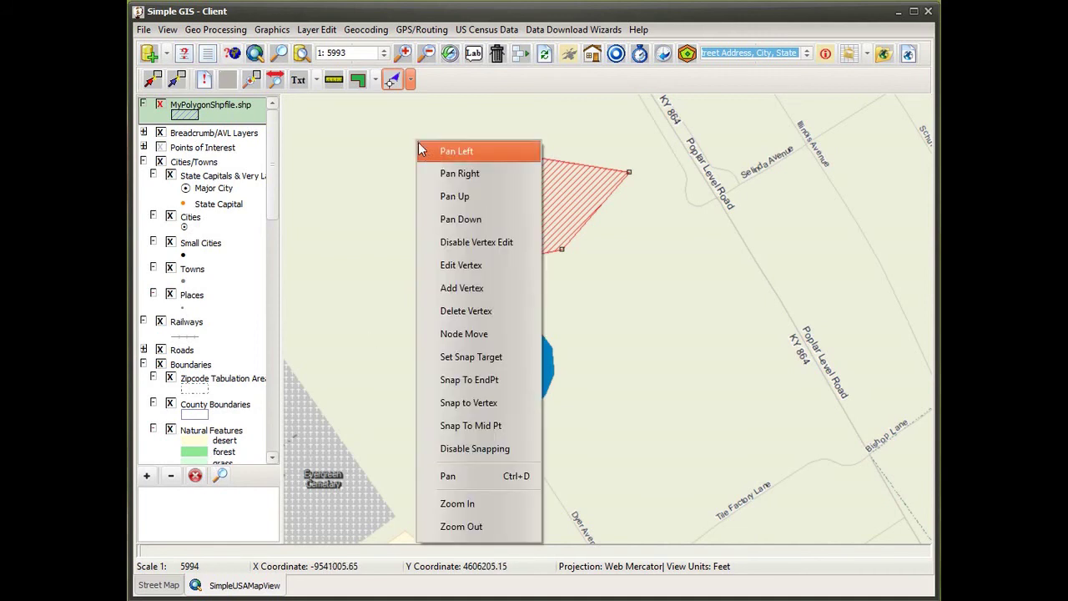
{"action": "left_click", "coordinate": [465, 403]}
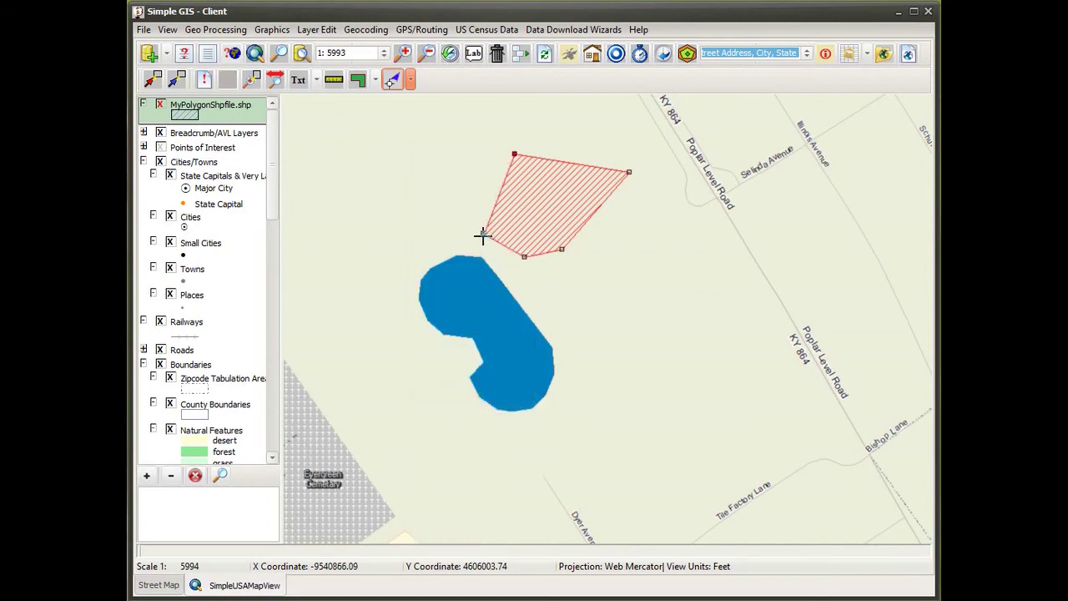
{"action": "left_click_drag", "start_coordinate": [482, 235], "coordinate": [457, 263]}
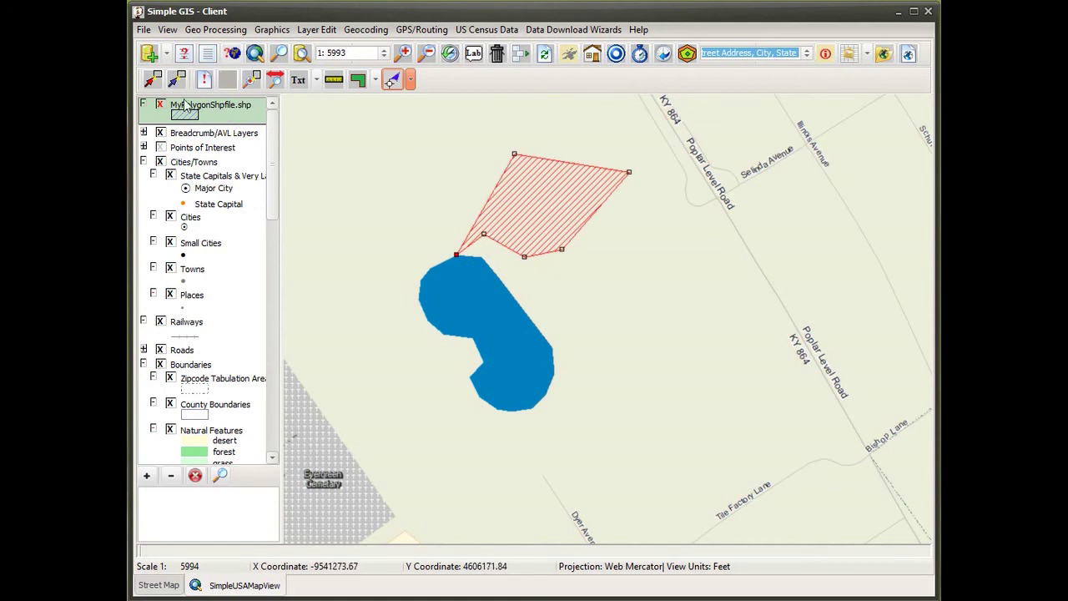
- Disable snapping and end vertex editing on the polygon feature
{"action": "right_click", "coordinate": [363, 135]}
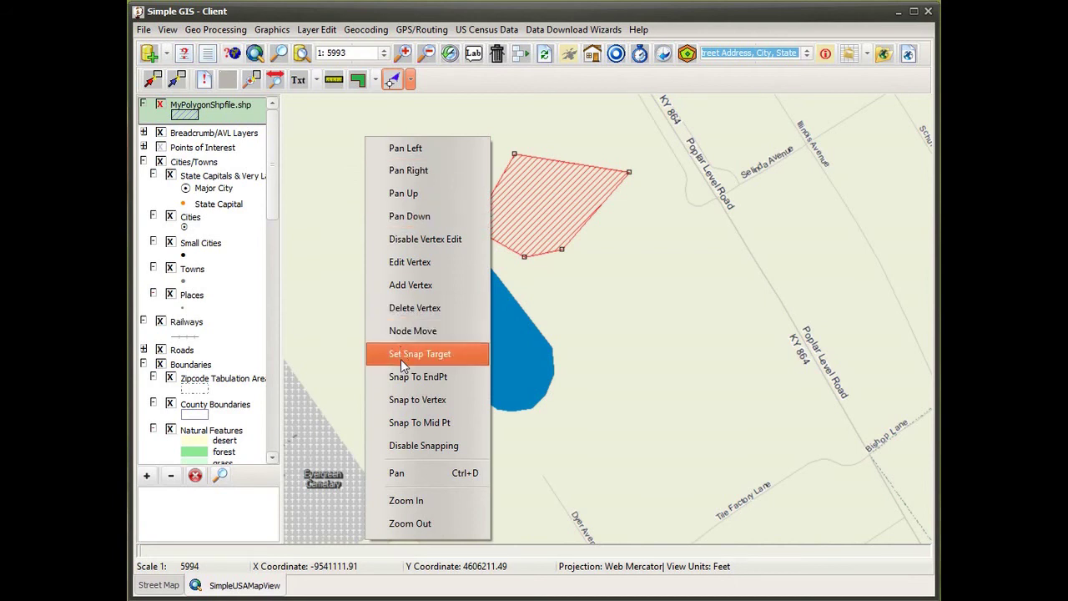
{"action": "left_click", "coordinate": [417, 445]}
{"action": "right_click", "coordinate": [358, 159]}
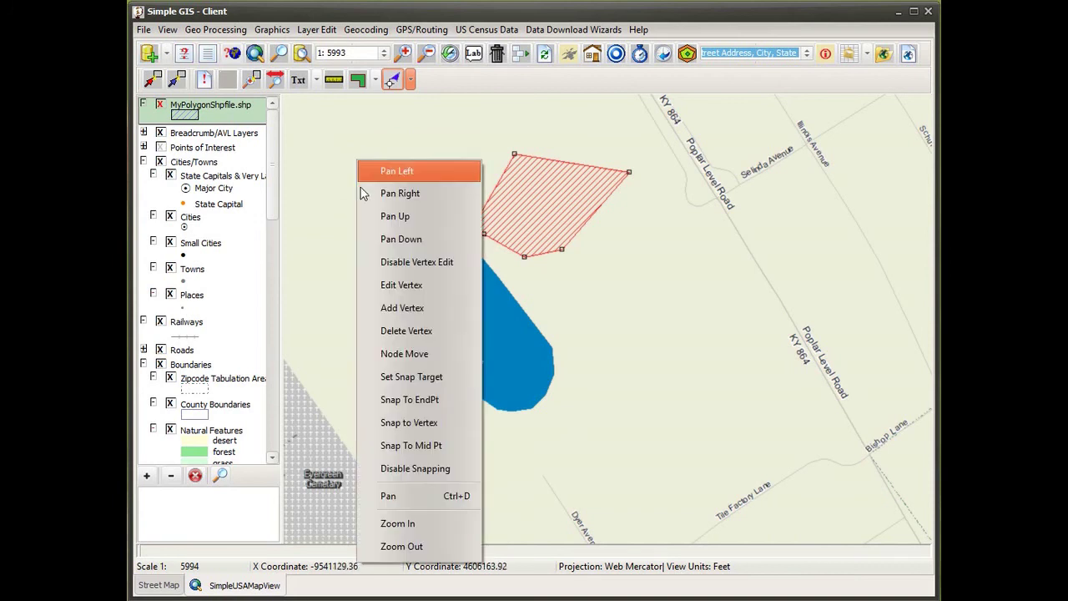
{"action": "left_click", "coordinate": [387, 264]}
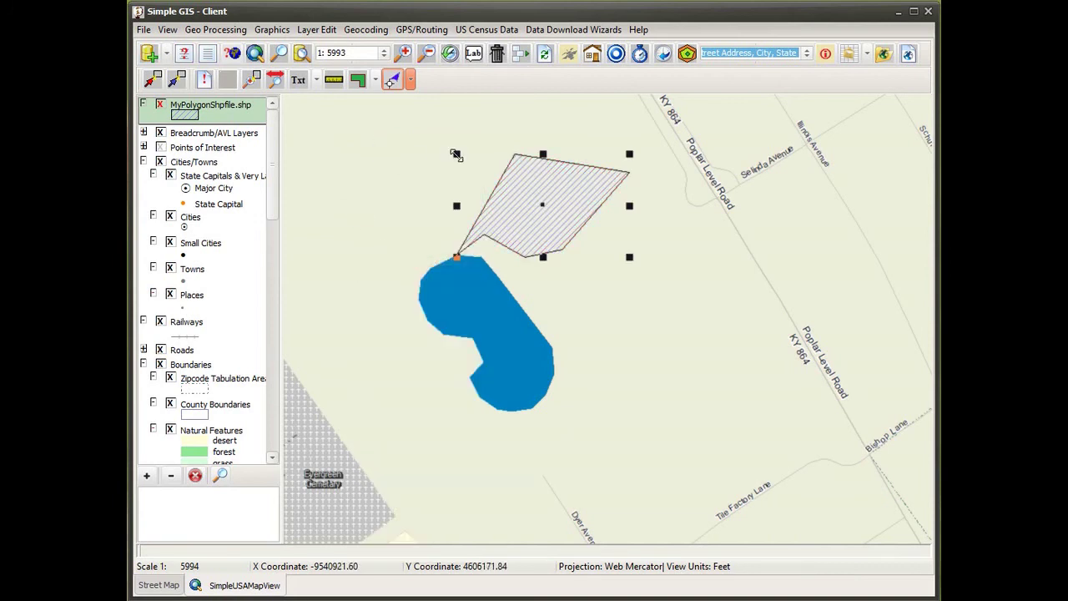
- Set the MyPolygonShpfile.shp layer's legend to Unique, classified by the Type field, and add its unique values
{"action": "double_click", "coordinate": [245, 121]}
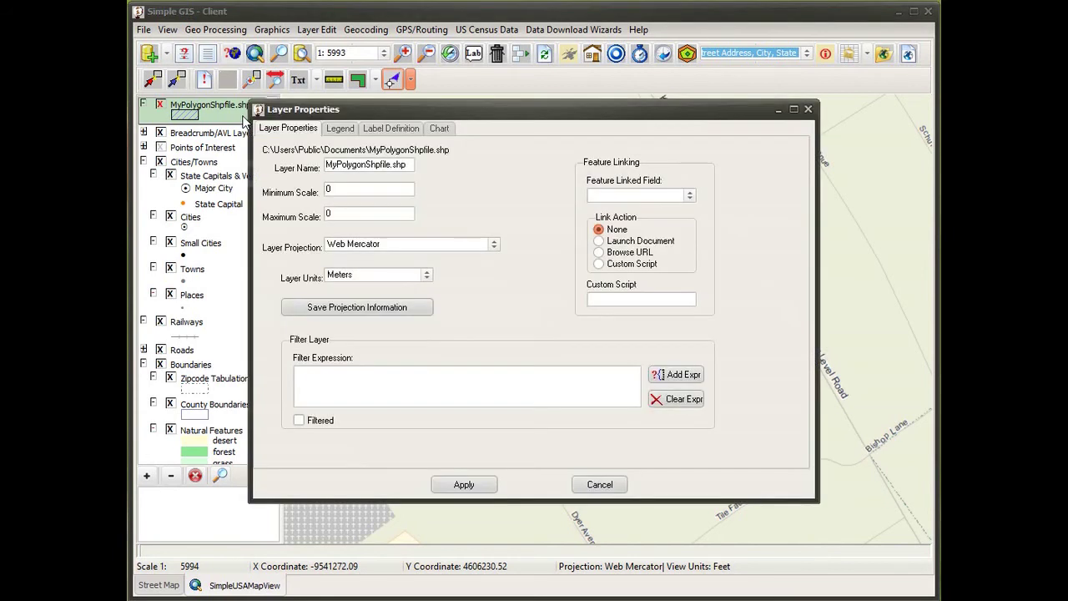
{"action": "left_click", "coordinate": [351, 134]}
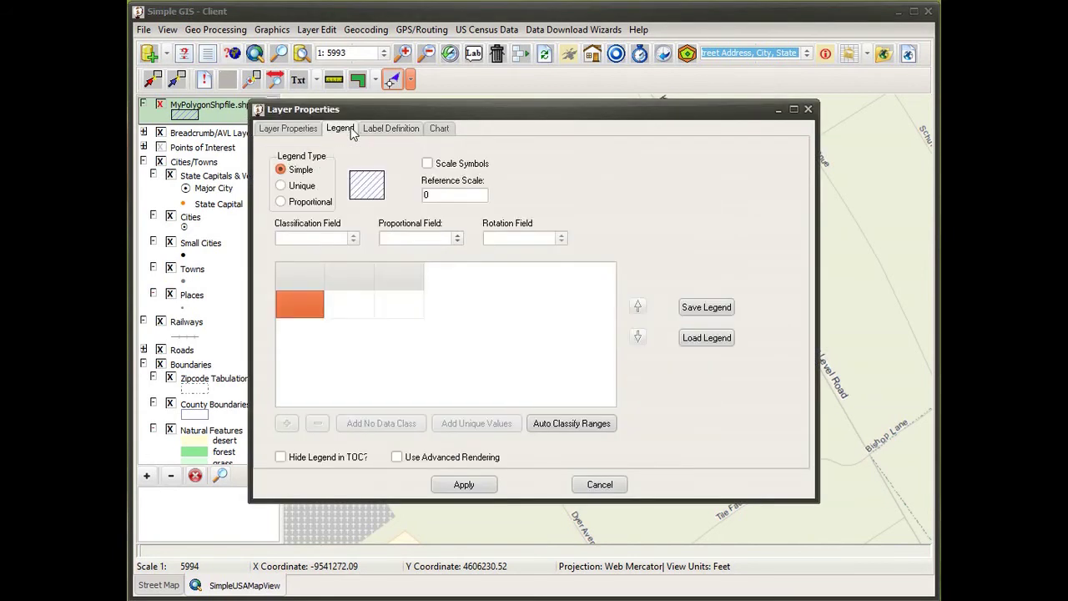
{"action": "left_click", "coordinate": [283, 188]}
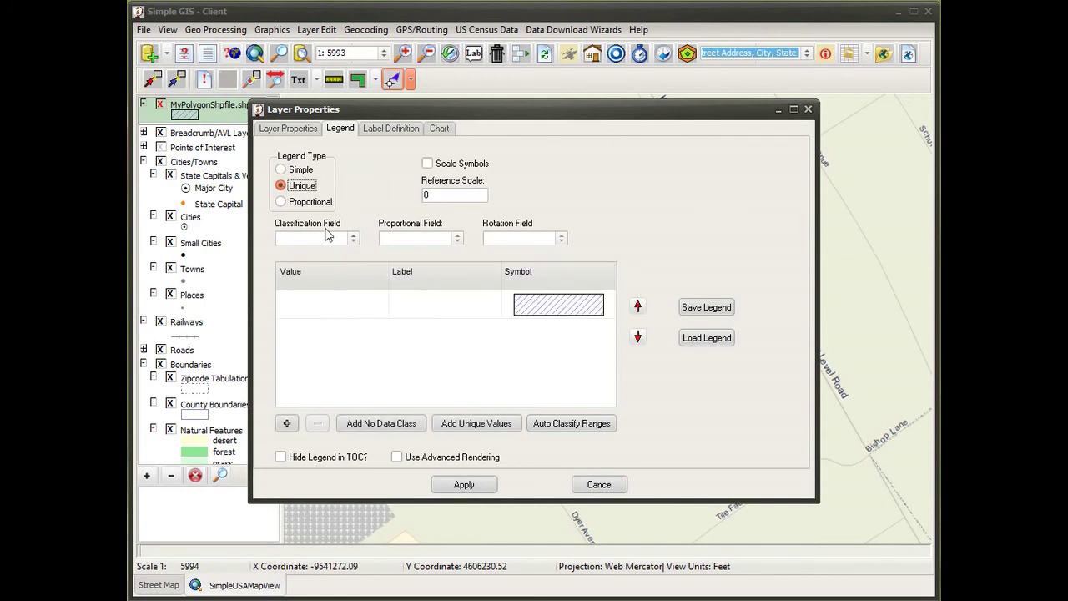
{"action": "left_click", "coordinate": [353, 239]}
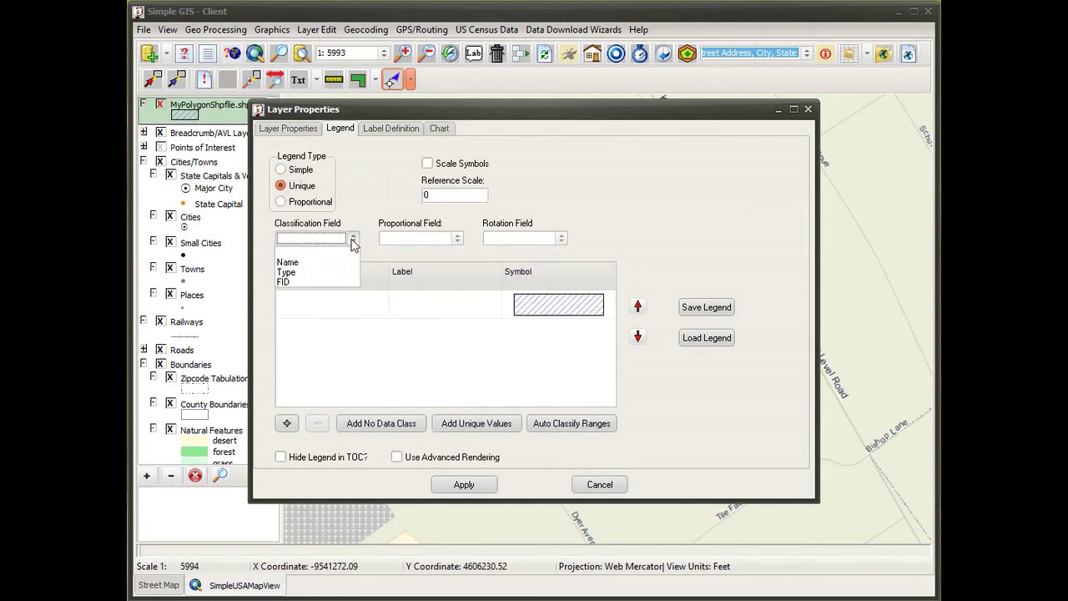
{"action": "left_click", "coordinate": [310, 275]}
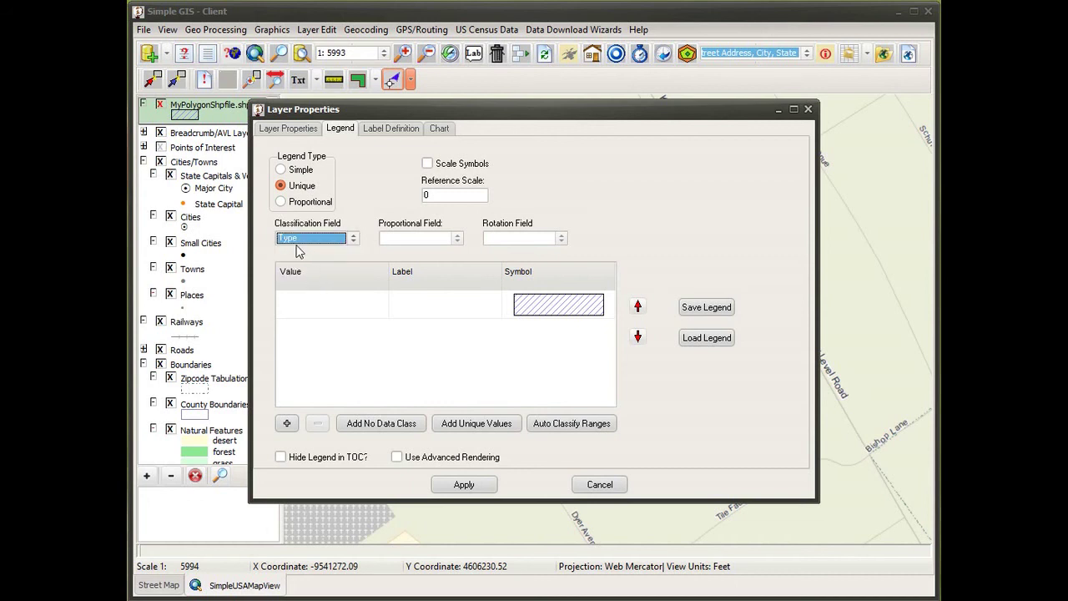
{"action": "left_click", "coordinate": [467, 425]}
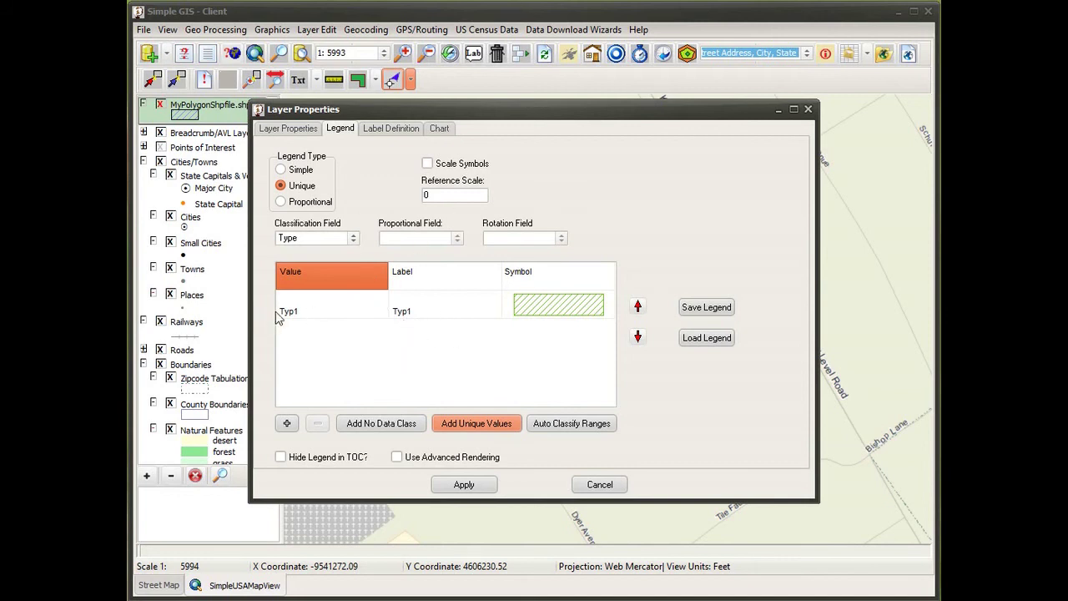
- Check the Typ1 class symbol in the symbol palette, keep its green hatch, and apply the unique-value legend
{"action": "left_click_drag", "start_coordinate": [500, 115], "coordinate": [689, 300]}
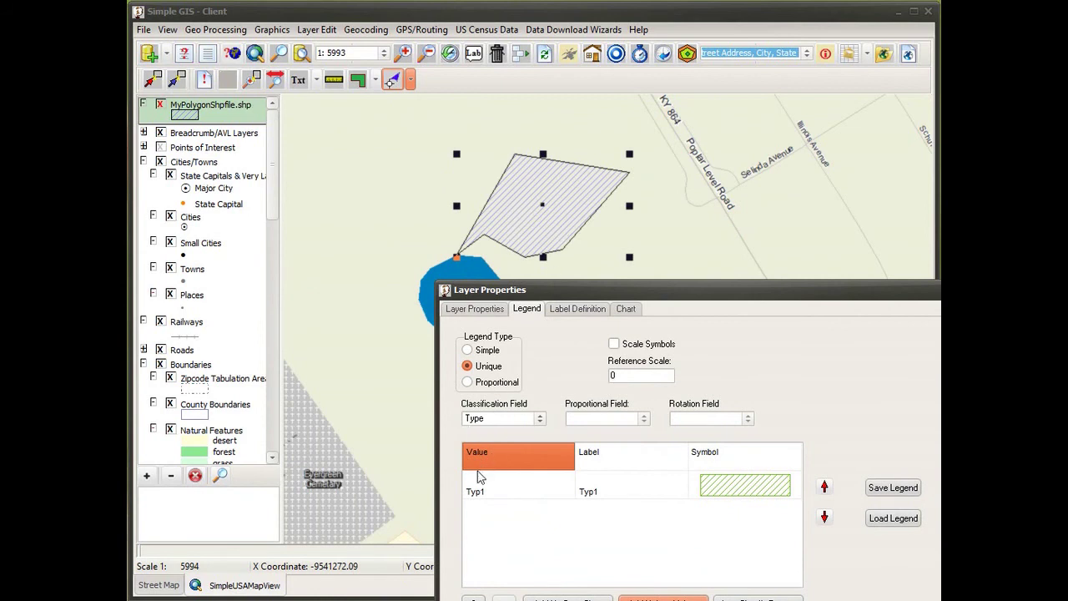
{"action": "left_click_drag", "start_coordinate": [685, 298], "coordinate": [464, 144]}
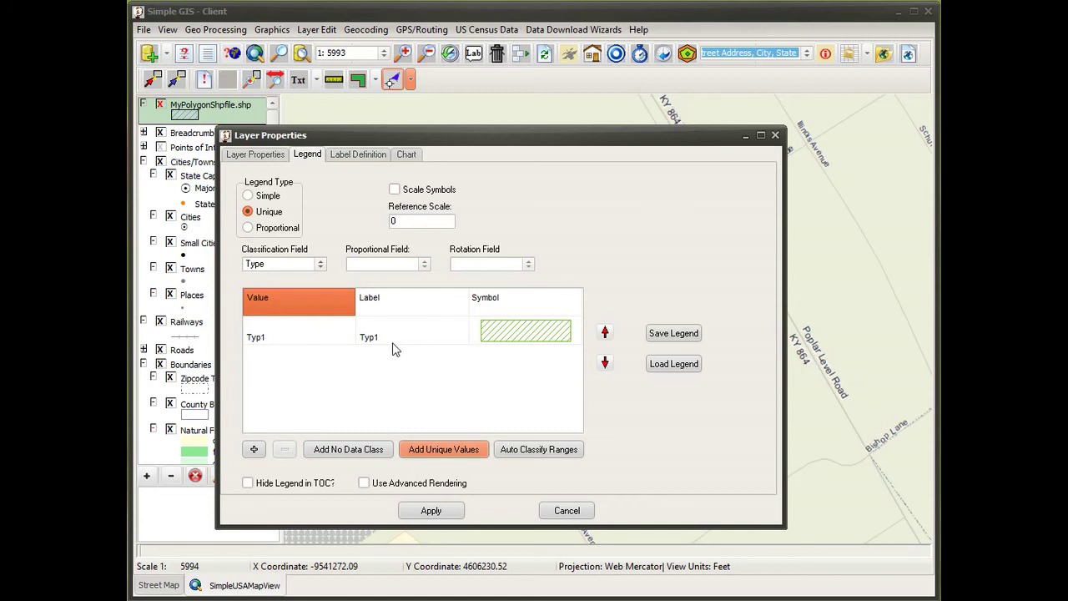
{"action": "left_click", "coordinate": [510, 334]}
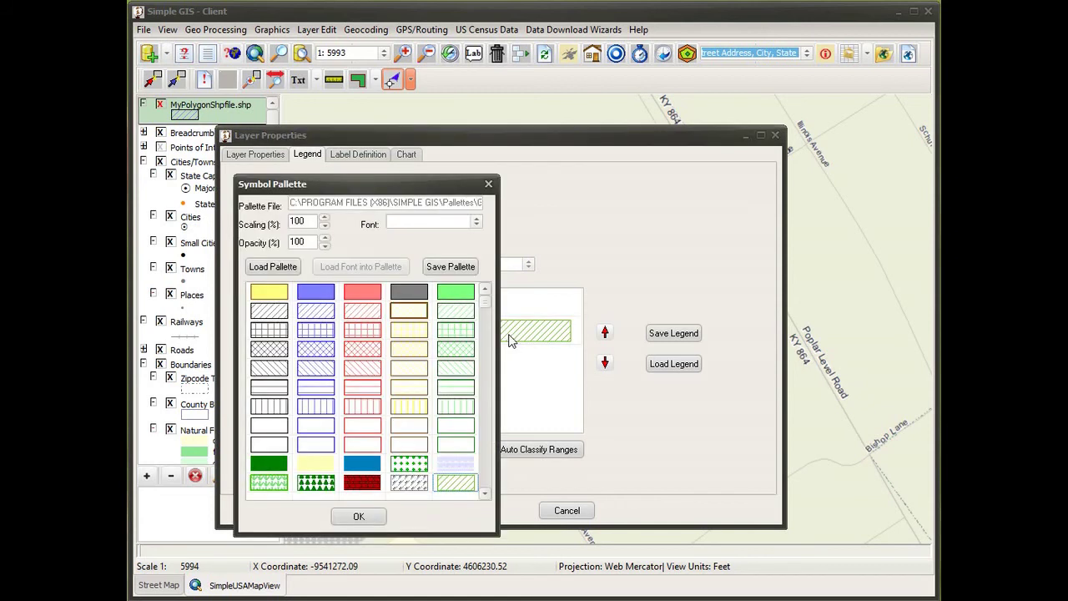
{"action": "left_click", "coordinate": [366, 516]}
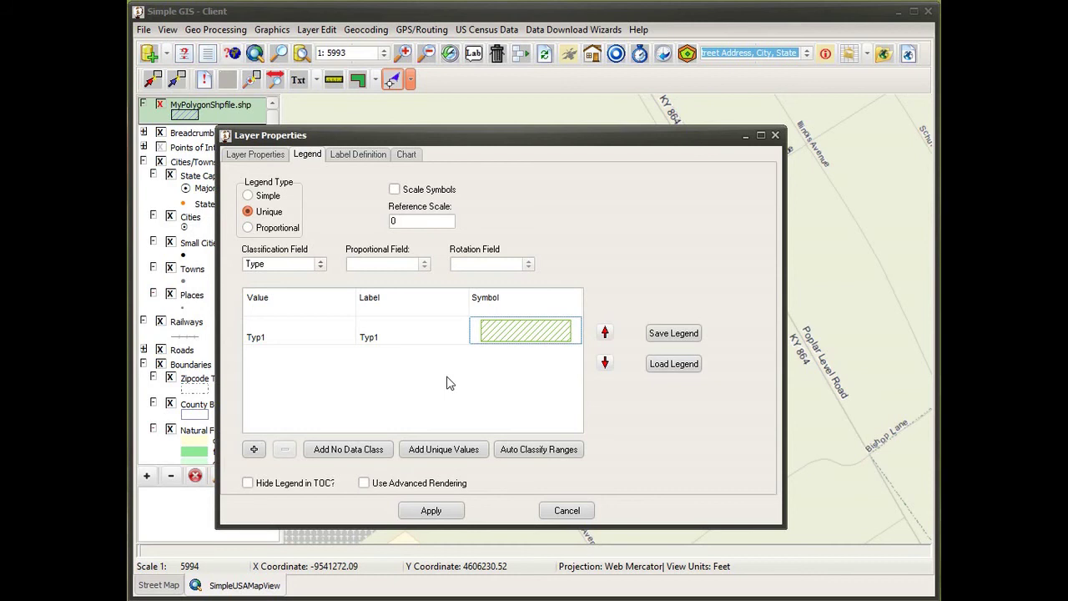
{"action": "left_click_drag", "start_coordinate": [510, 148], "coordinate": [577, 80]}
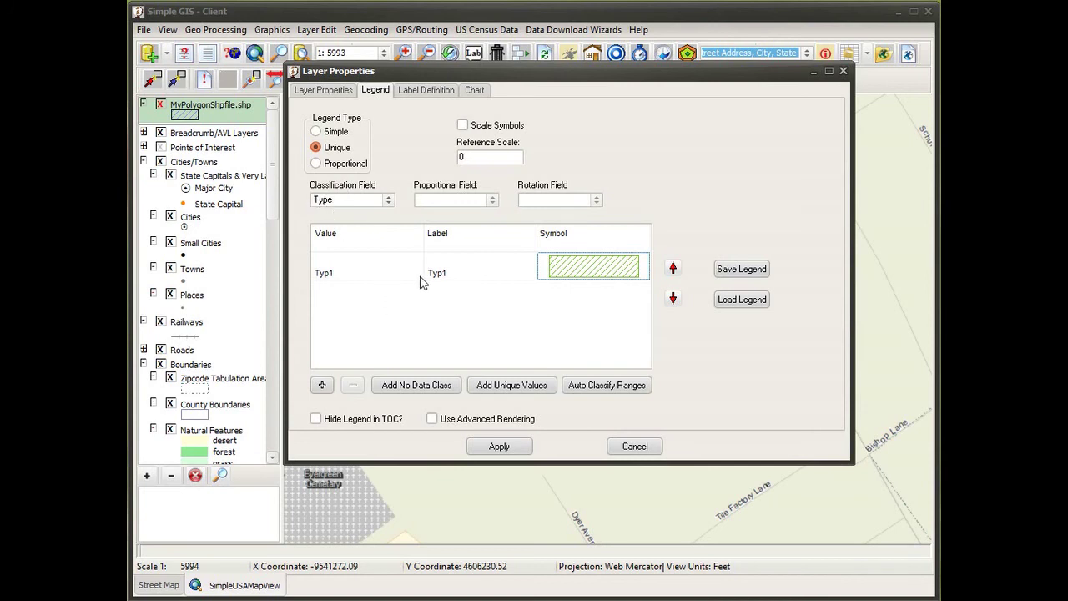
{"action": "left_click", "coordinate": [499, 447]}
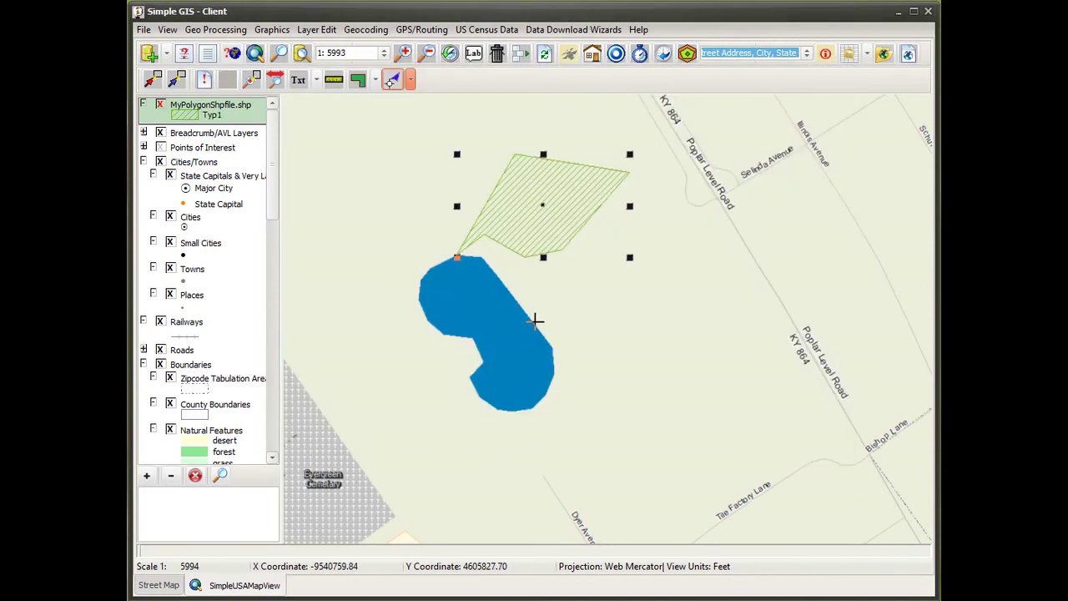
- Add a four-sided polygon feature to the layer, east of the blue shape
{"action": "left_click", "coordinate": [410, 80]}
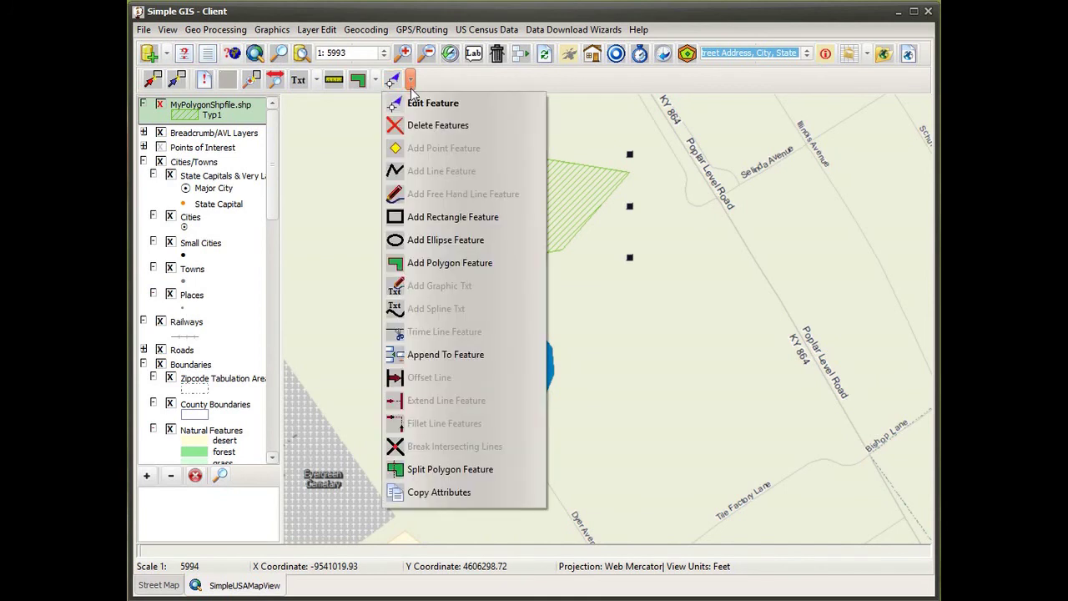
{"action": "left_click", "coordinate": [421, 270]}
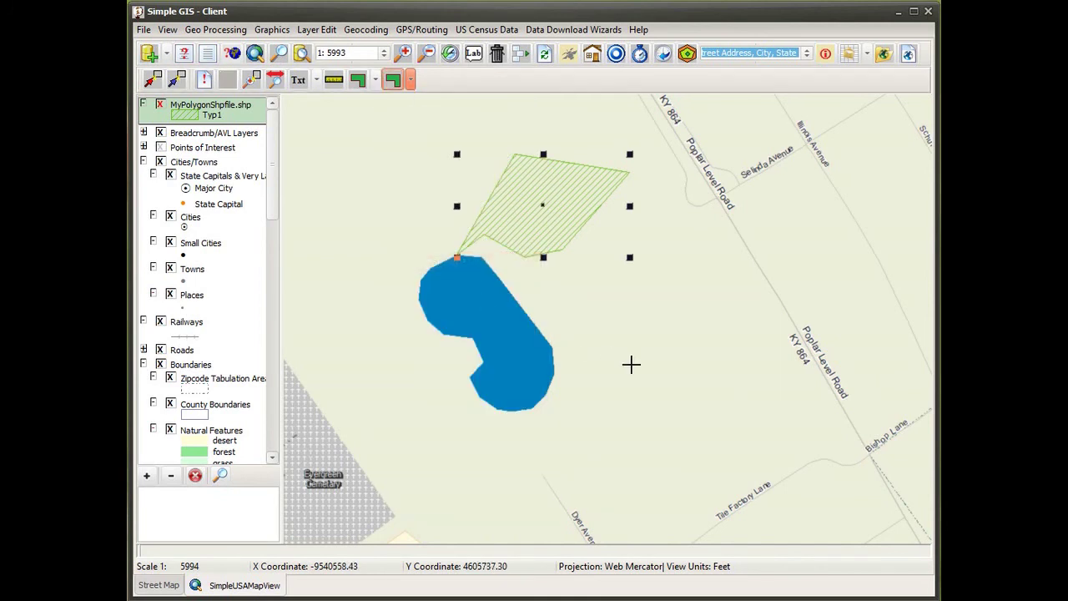
{"action": "left_click", "coordinate": [594, 346]}
{"action": "left_click", "coordinate": [696, 290]}
{"action": "left_click", "coordinate": [712, 350]}
{"action": "key", "text": "Escape"}
- Add a No Data class to the layer's legend, give it the solid gray fill symbol, and apply the legend
{"action": "double_click", "coordinate": [239, 122]}
{"action": "left_click", "coordinate": [335, 130]}
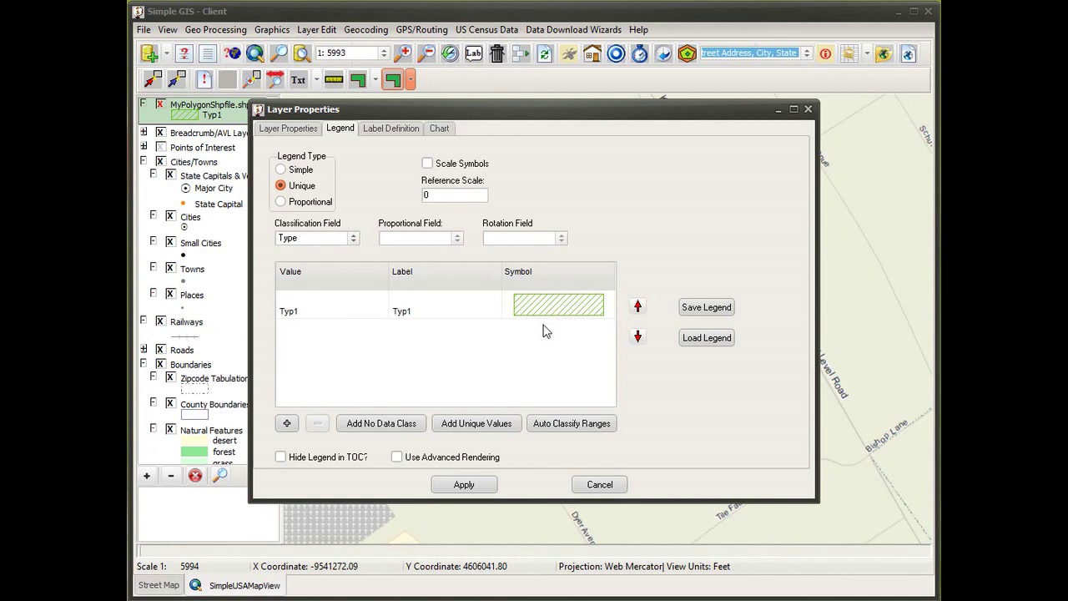
{"action": "left_click", "coordinate": [373, 424]}
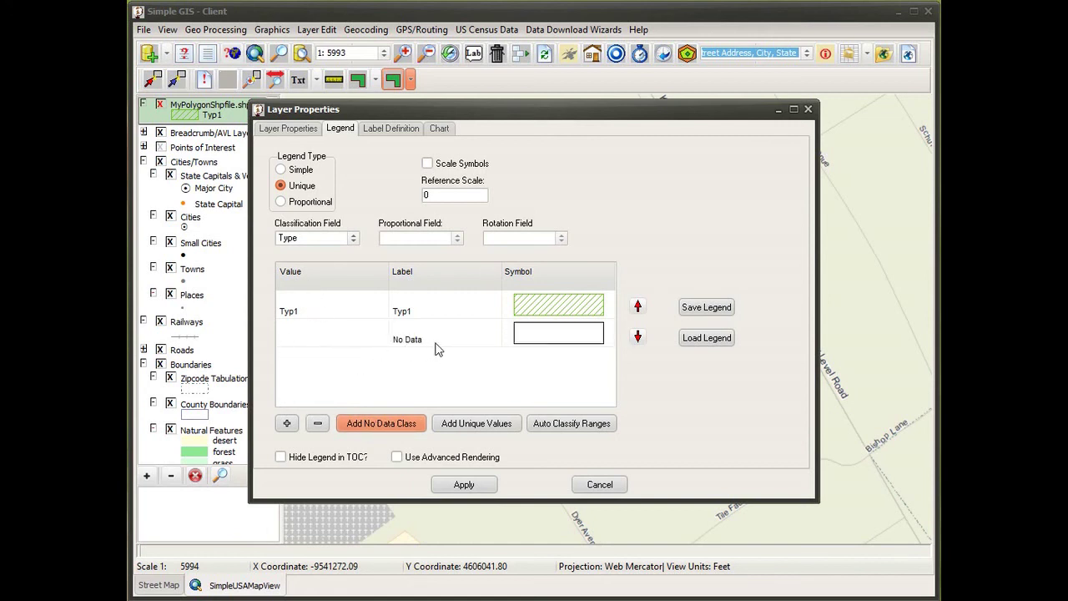
{"action": "double_click", "coordinate": [550, 335]}
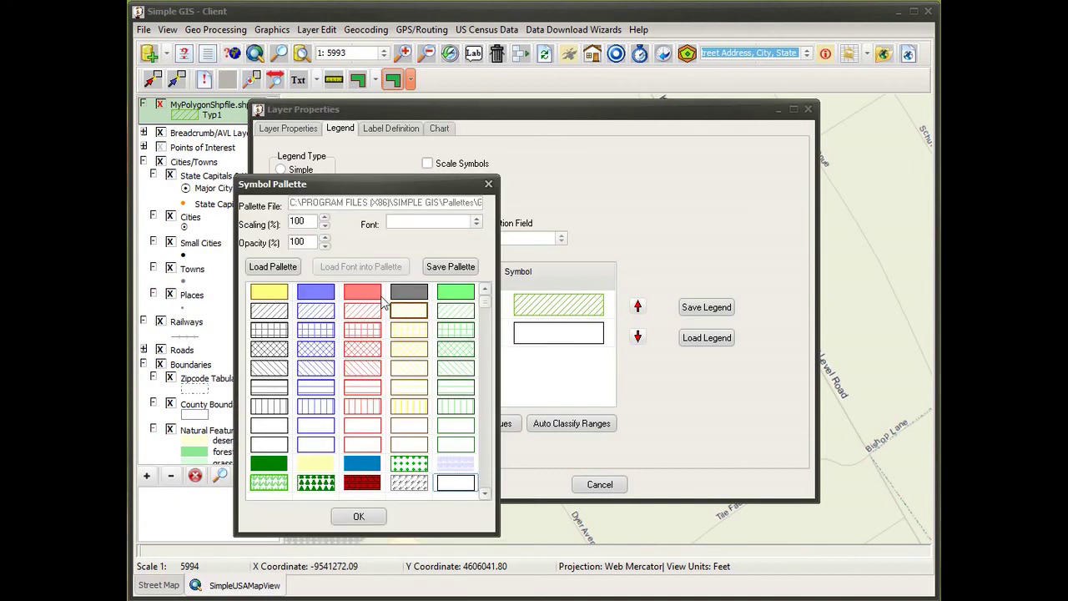
{"action": "left_click", "coordinate": [398, 294]}
{"action": "left_click", "coordinate": [359, 516]}
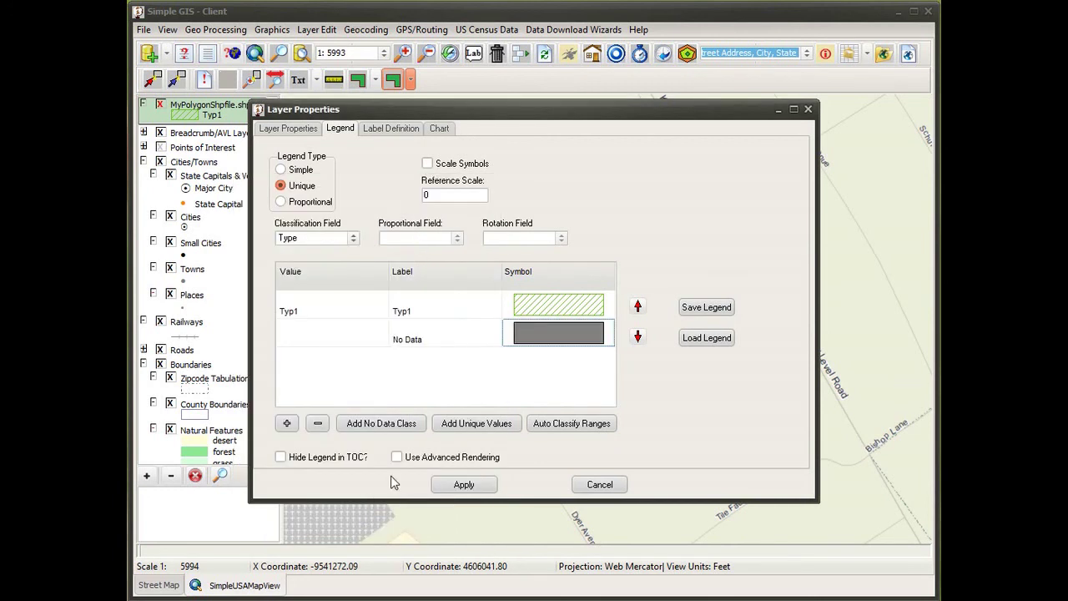
{"action": "left_click", "coordinate": [468, 485]}
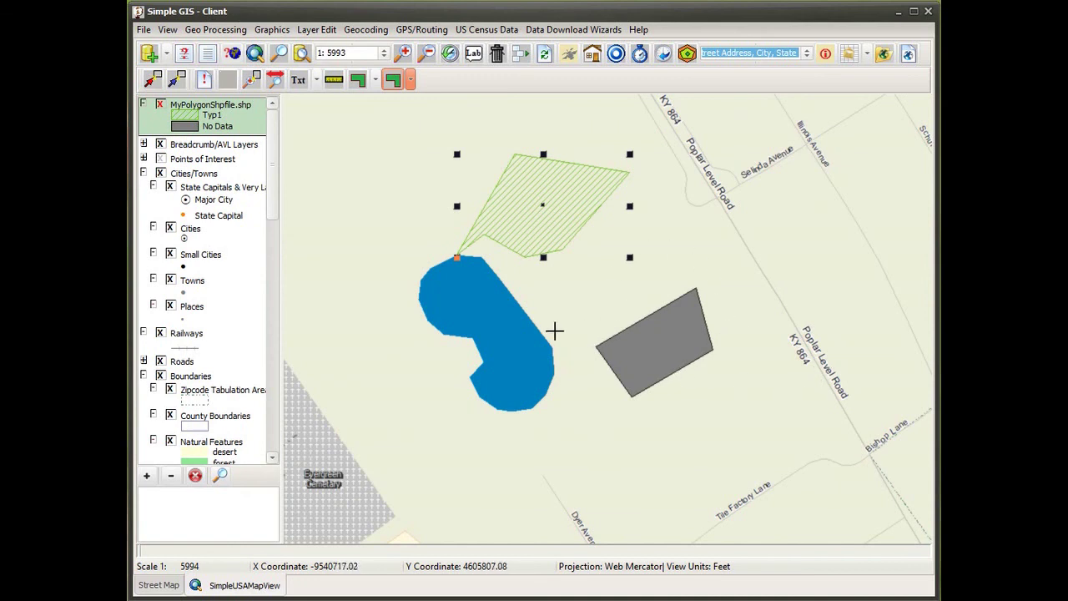
- Set the gray polygon's Type attribute to Typ2 and its Name attribute to Test2
{"action": "left_click", "coordinate": [204, 80]}
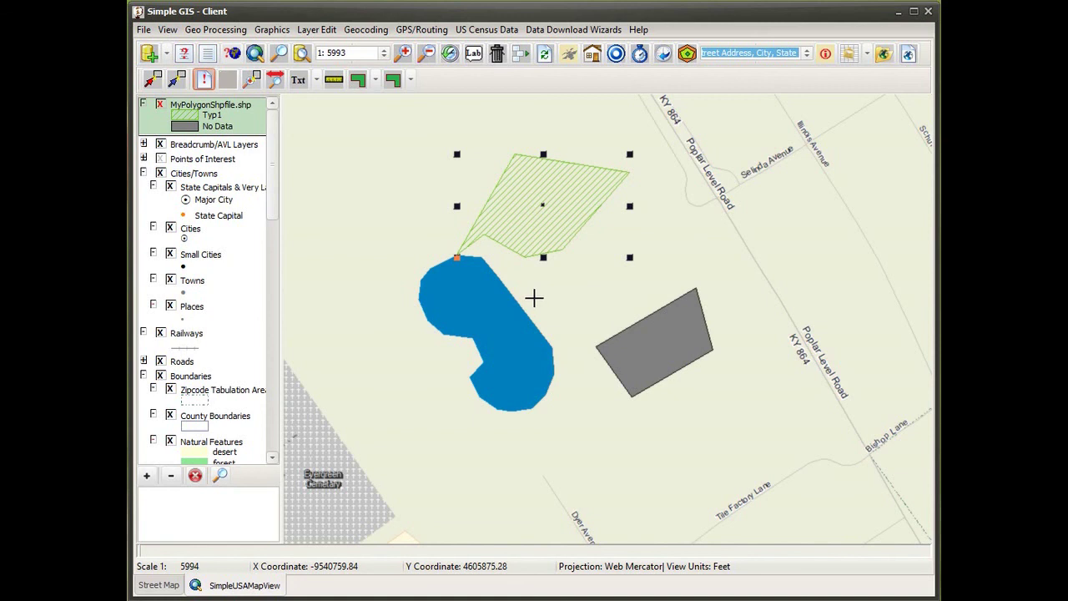
{"action": "left_click", "coordinate": [645, 360]}
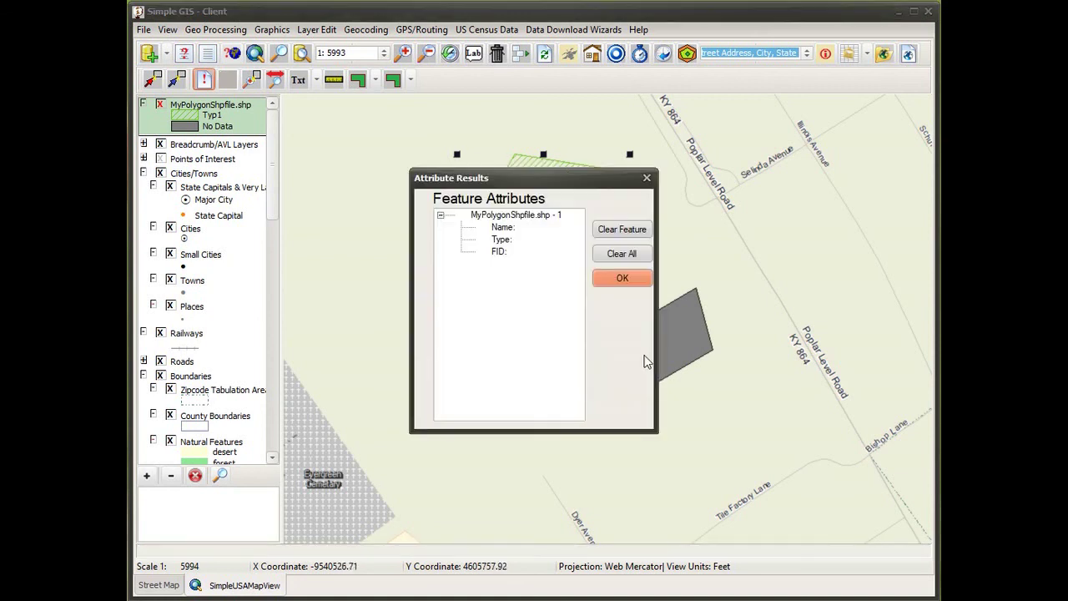
{"action": "left_click", "coordinate": [504, 245]}
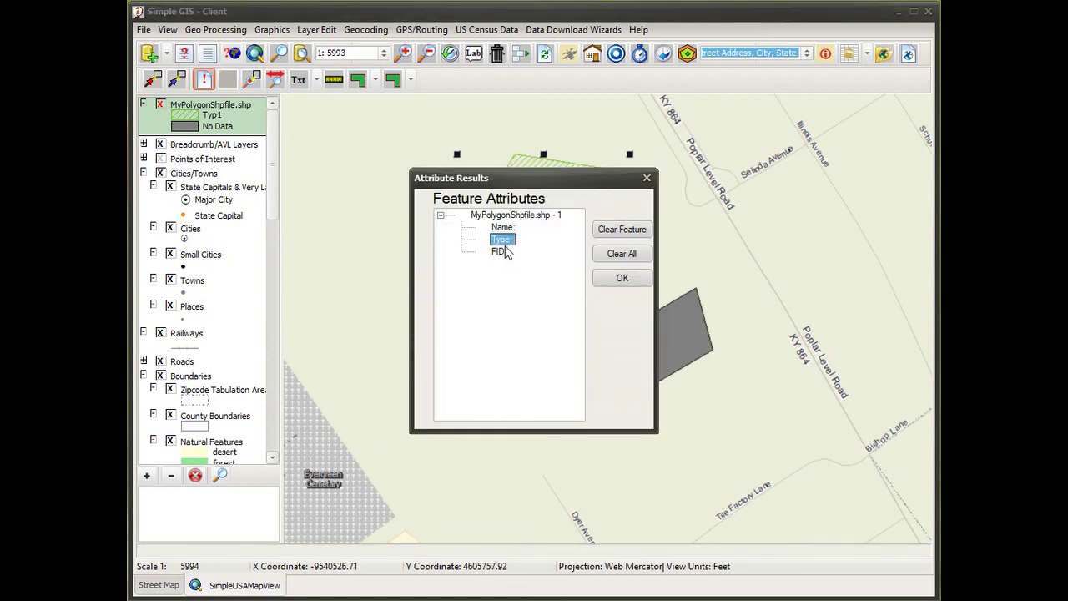
{"action": "left_click", "coordinate": [505, 242]}
{"action": "type", "text": "Typ2"}
{"action": "key", "text": "Return"}
{"action": "key", "text": "Up"}
{"action": "key", "text": "F2"}
{"action": "type", "text": "Test"}
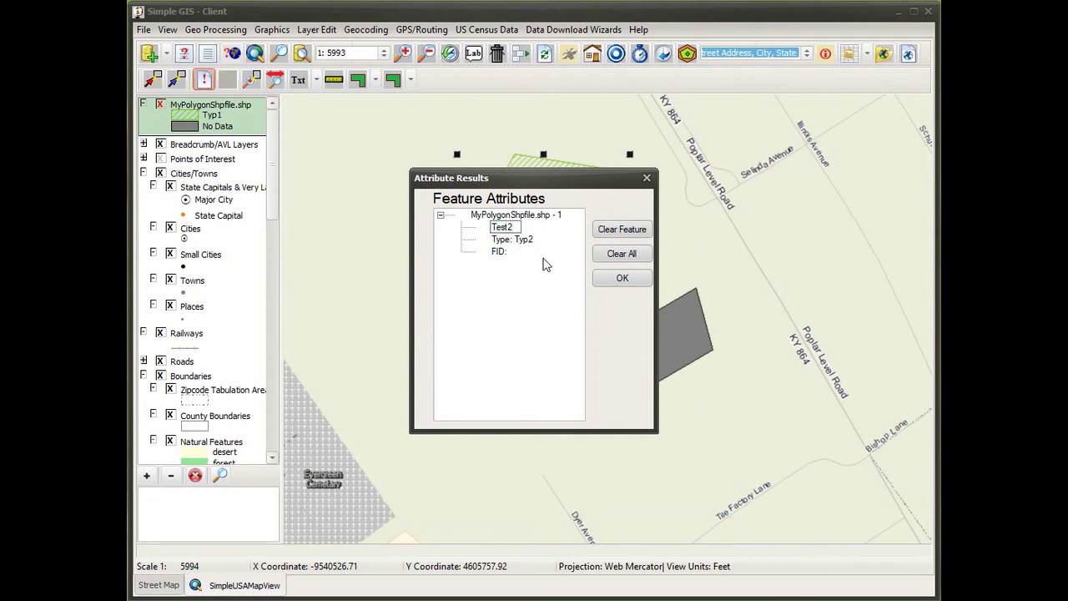
{"action": "key", "text": "Return"}
{"action": "left_click", "coordinate": [602, 278]}
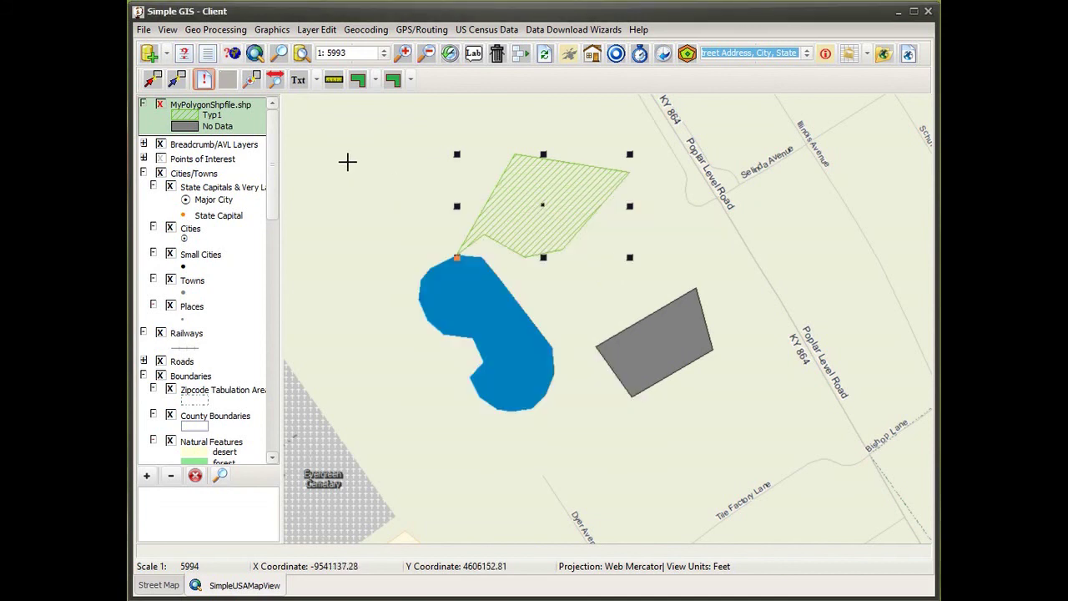
- Open the legend settings of the MyPolygonShpfile.shp layer
{"action": "double_click", "coordinate": [240, 124]}
{"action": "left_click", "coordinate": [340, 129]}
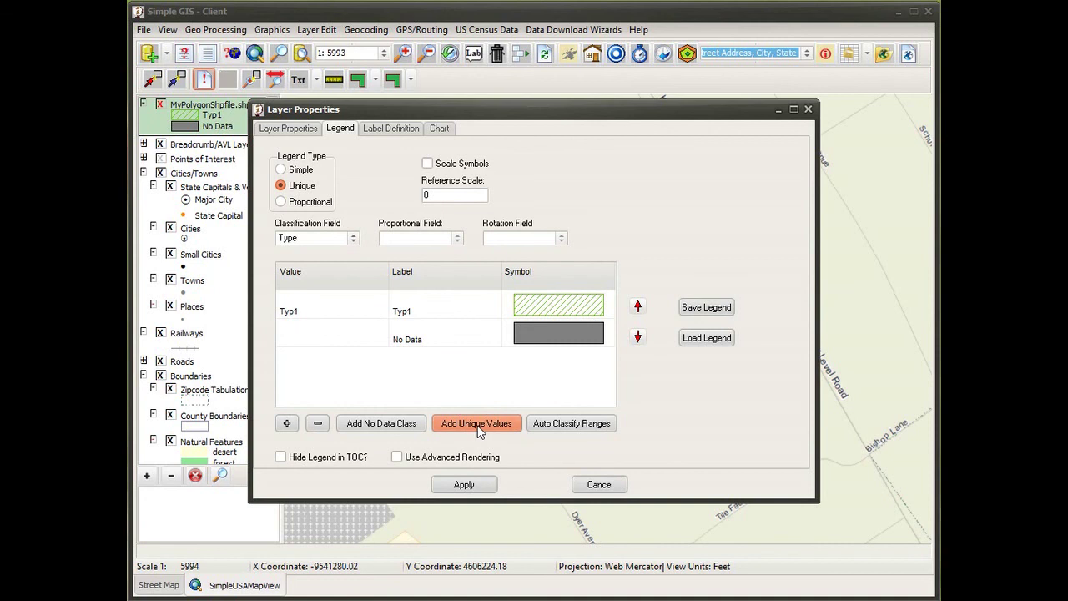
{"action": "left_click", "coordinate": [286, 423]}
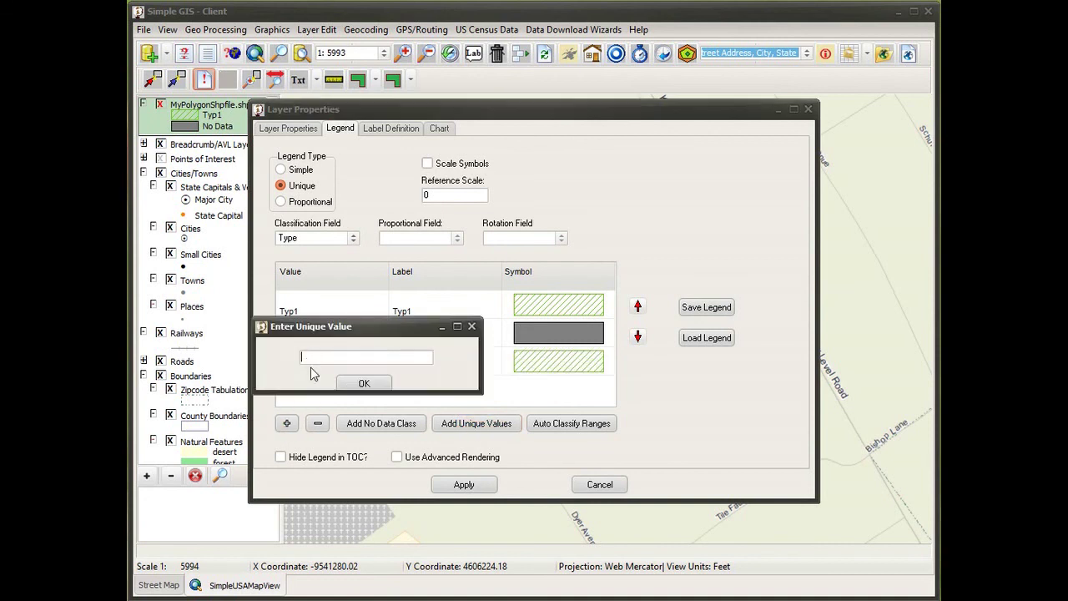
{"action": "left_click_drag", "start_coordinate": [325, 326], "coordinate": [639, 257]}
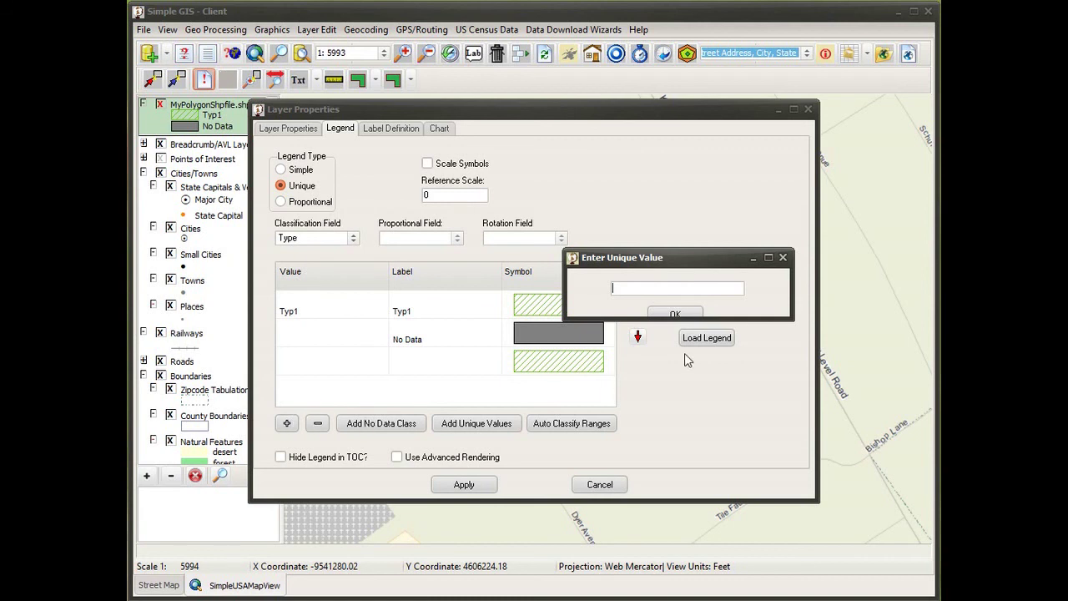
{"action": "left_click", "coordinate": [679, 316]}
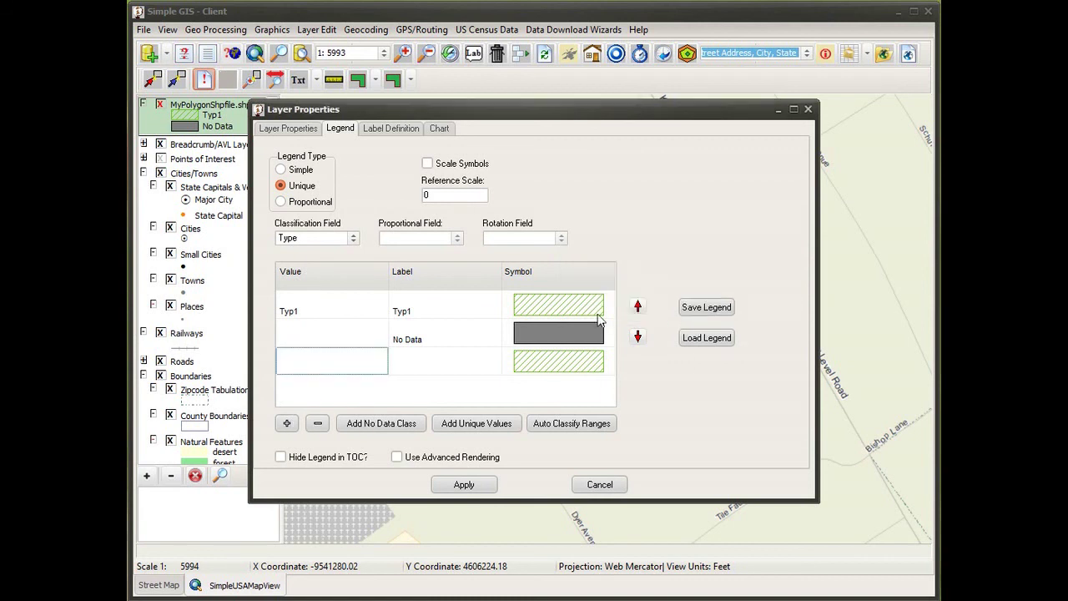
{"action": "left_click", "coordinate": [317, 423]}
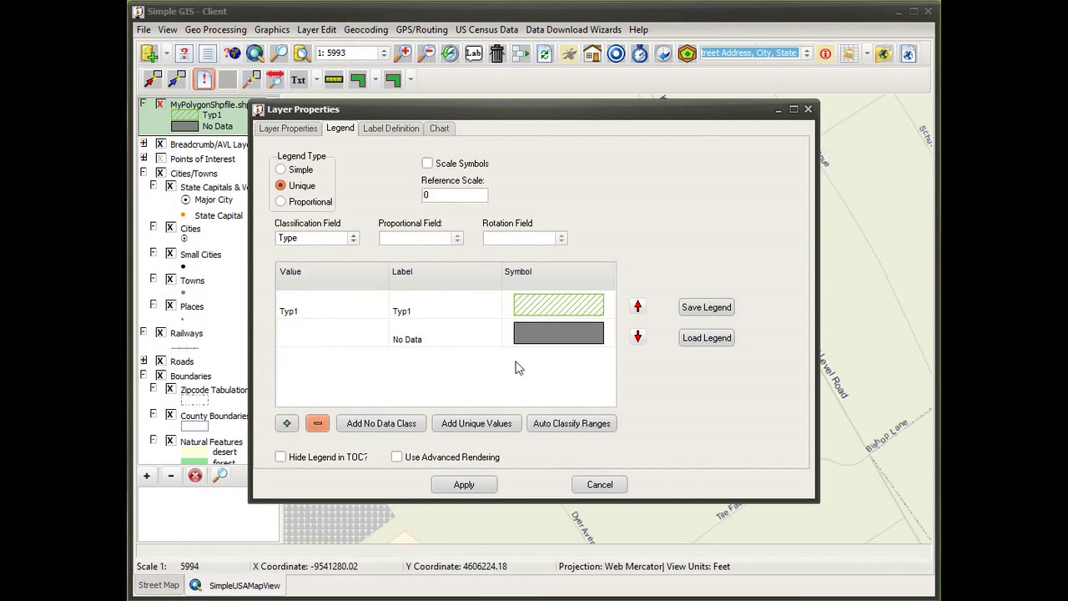
- Add a class to the legend with the unique value Typ2 and the label Type Class 2
{"action": "left_click", "coordinate": [286, 422]}
{"action": "left_click", "coordinate": [306, 371]}
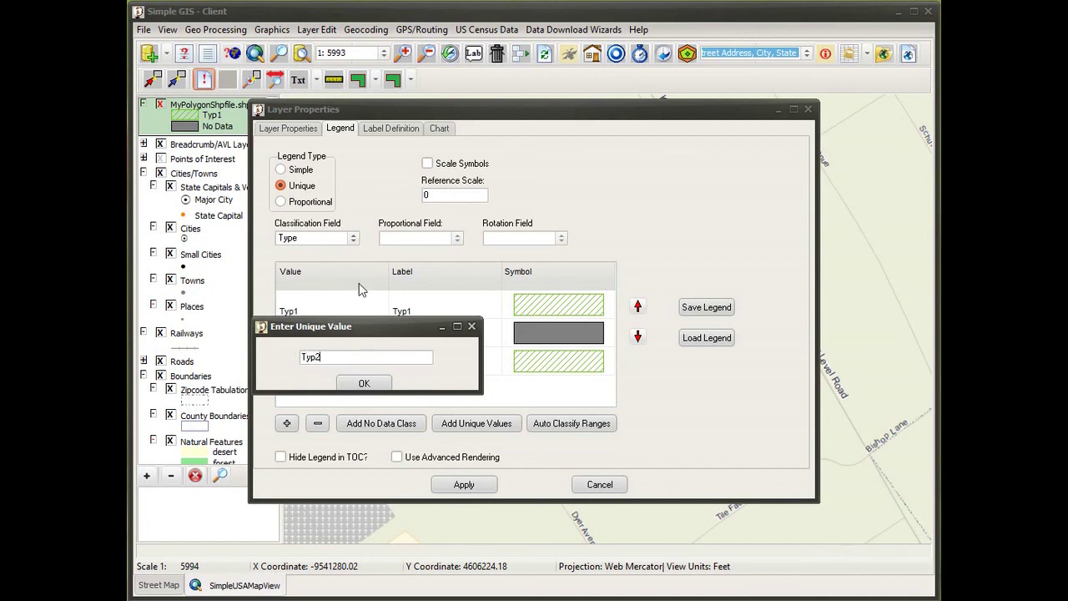
{"action": "left_click", "coordinate": [362, 384]}
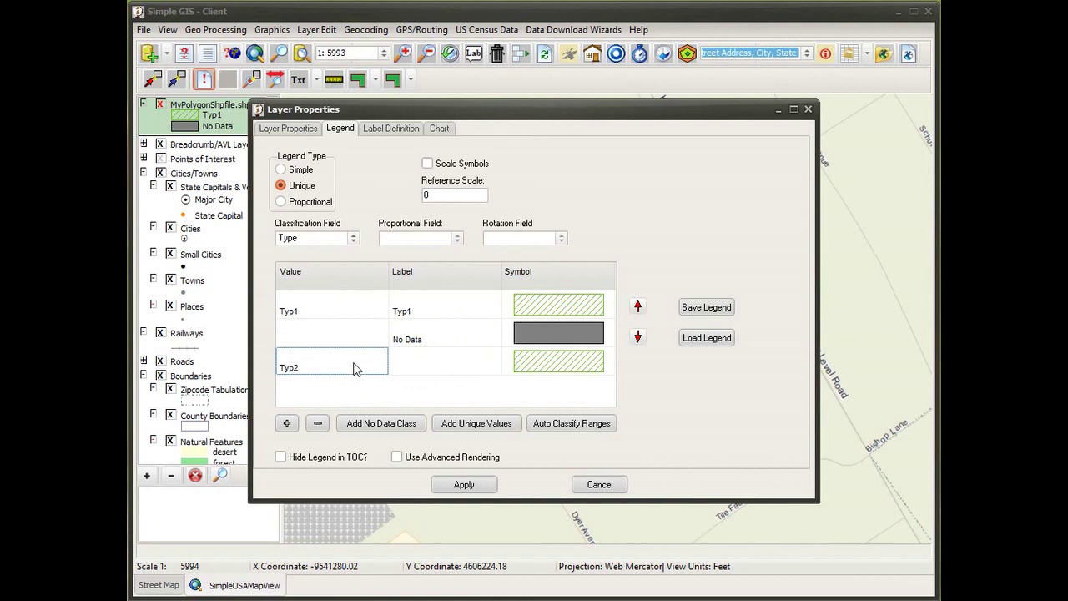
{"action": "left_click", "coordinate": [421, 364]}
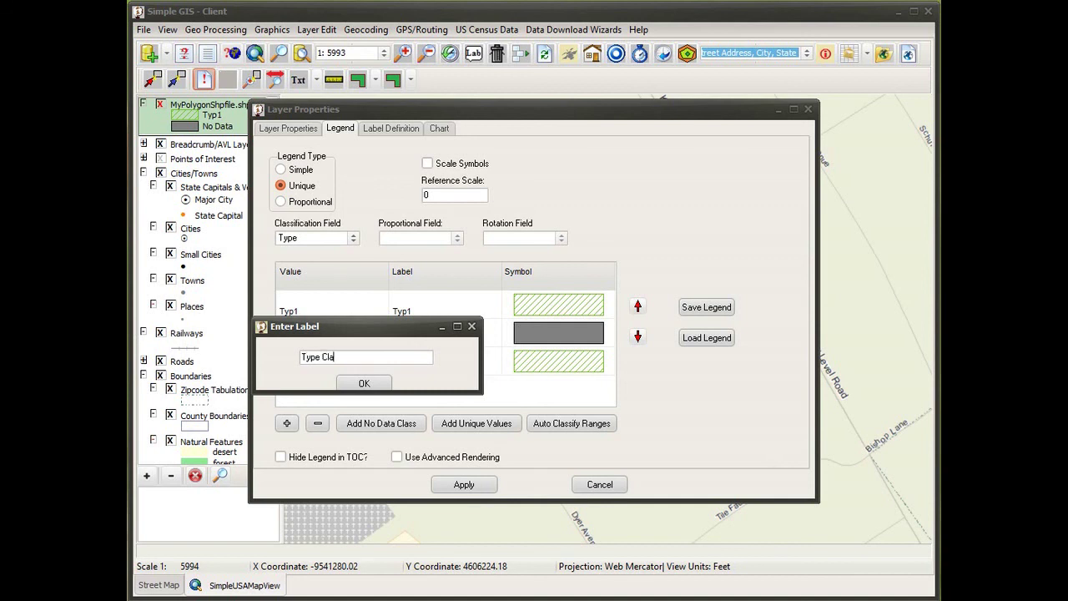
{"action": "left_click", "coordinate": [364, 383]}
- Give the Type Class 2 class the light red fill symbol and apply the legend
{"action": "double_click", "coordinate": [595, 373]}
{"action": "left_click", "coordinate": [373, 301]}
{"action": "left_click", "coordinate": [358, 515]}
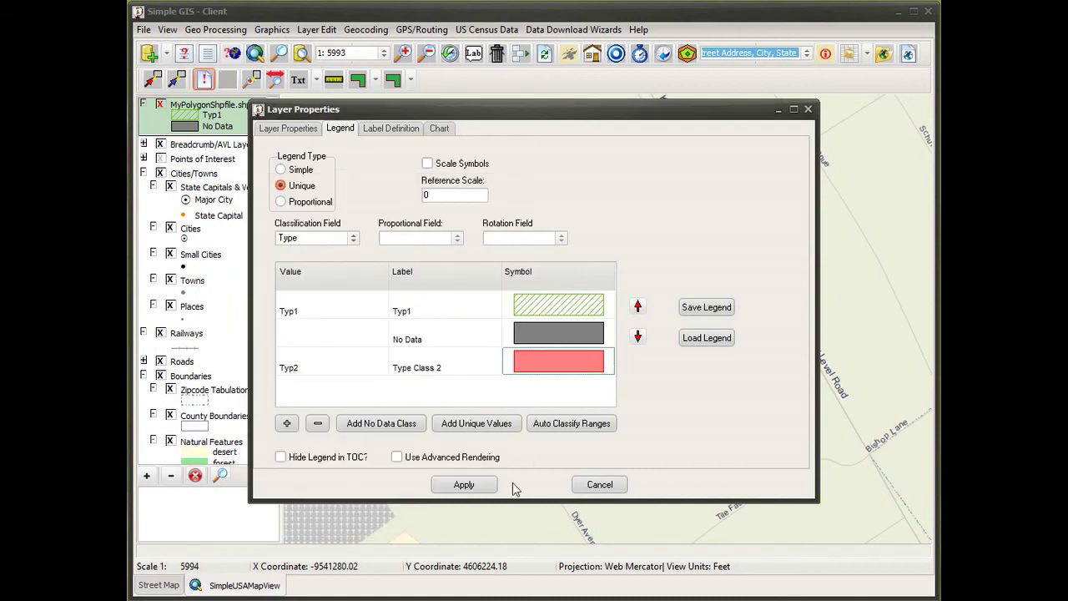
{"action": "left_click", "coordinate": [482, 490]}
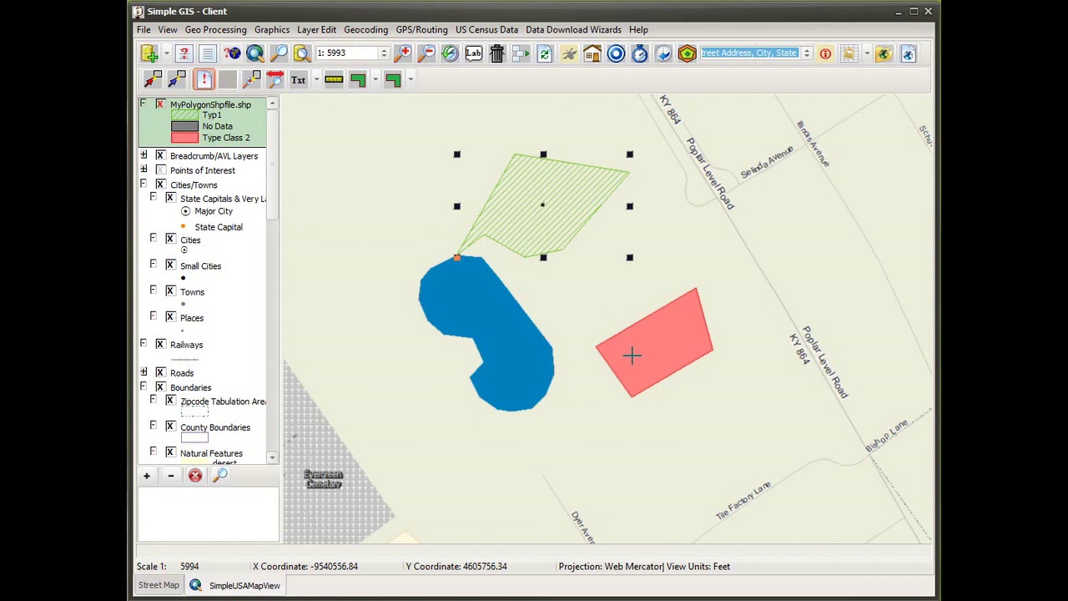
- Label the MyPolygonShpfile.shp features with the Name field and apply the label definition
{"action": "double_click", "coordinate": [206, 114]}
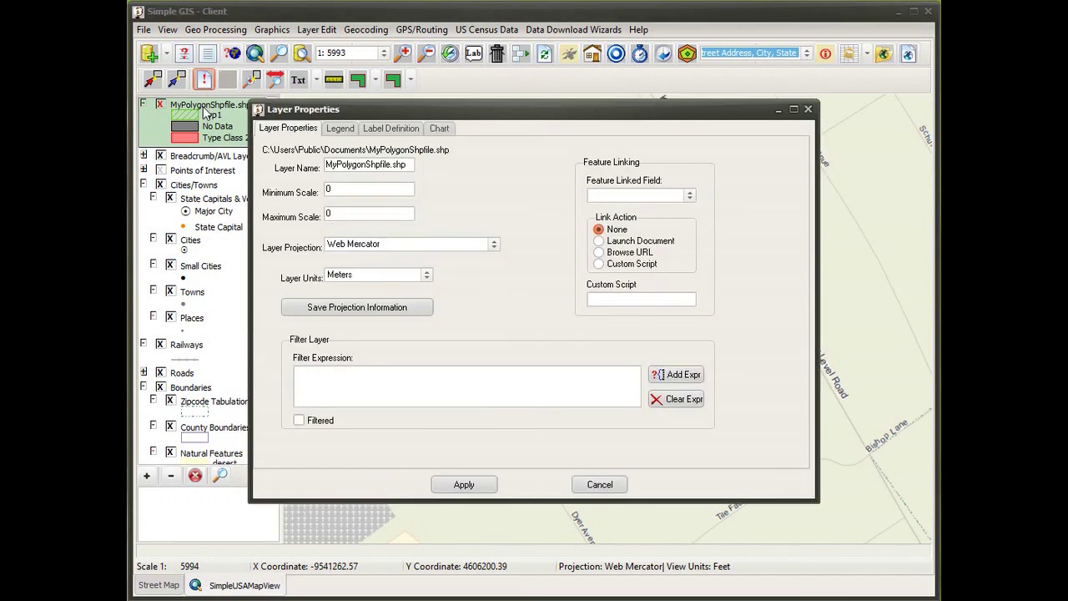
{"action": "left_click", "coordinate": [368, 135]}
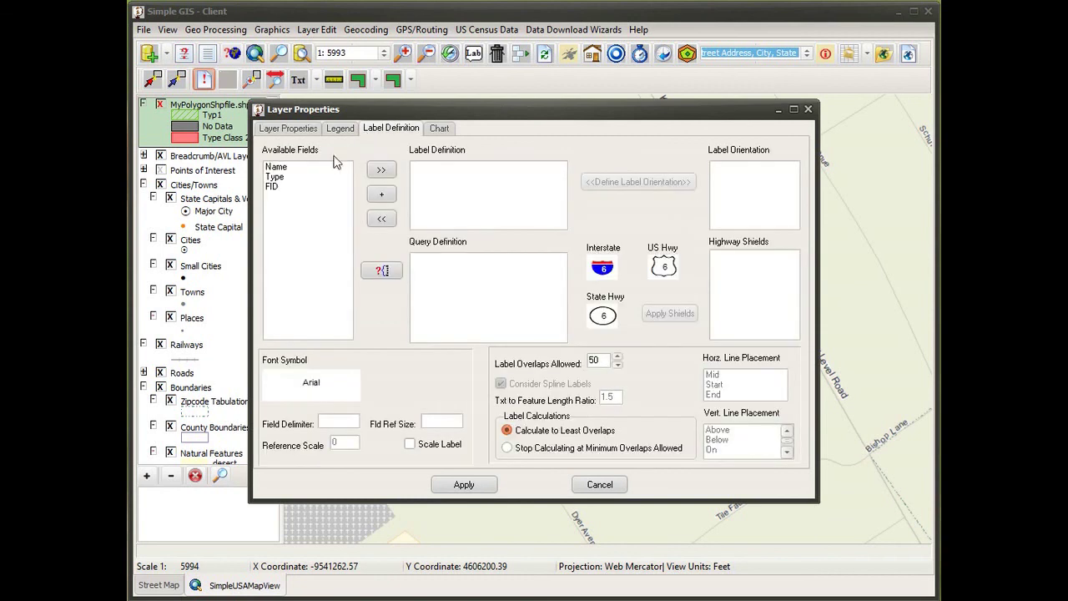
{"action": "left_click", "coordinate": [292, 168]}
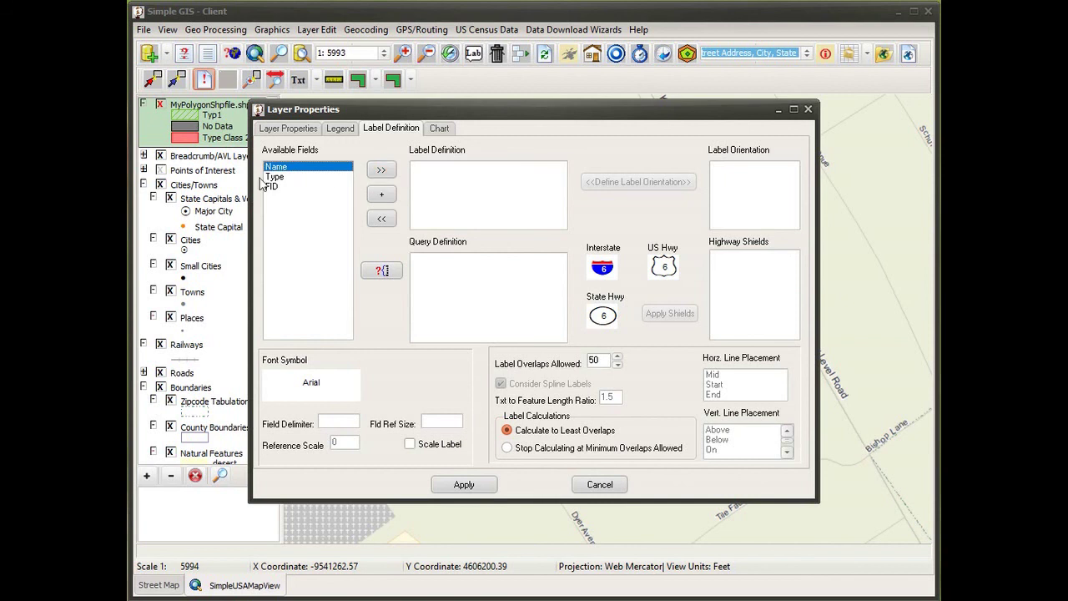
{"action": "left_click", "coordinate": [381, 174]}
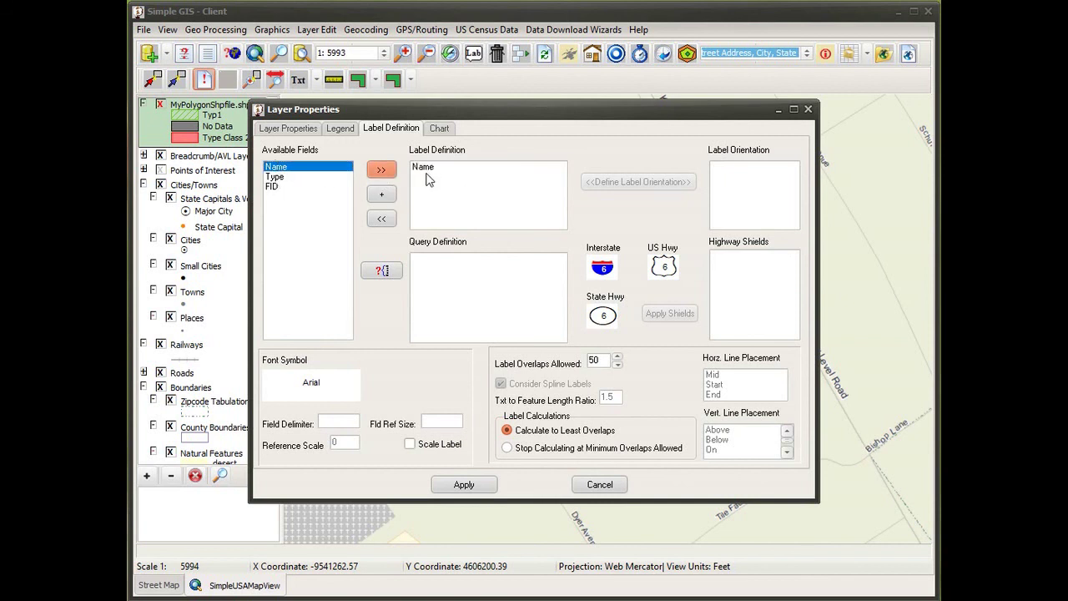
{"action": "left_click", "coordinate": [465, 486]}
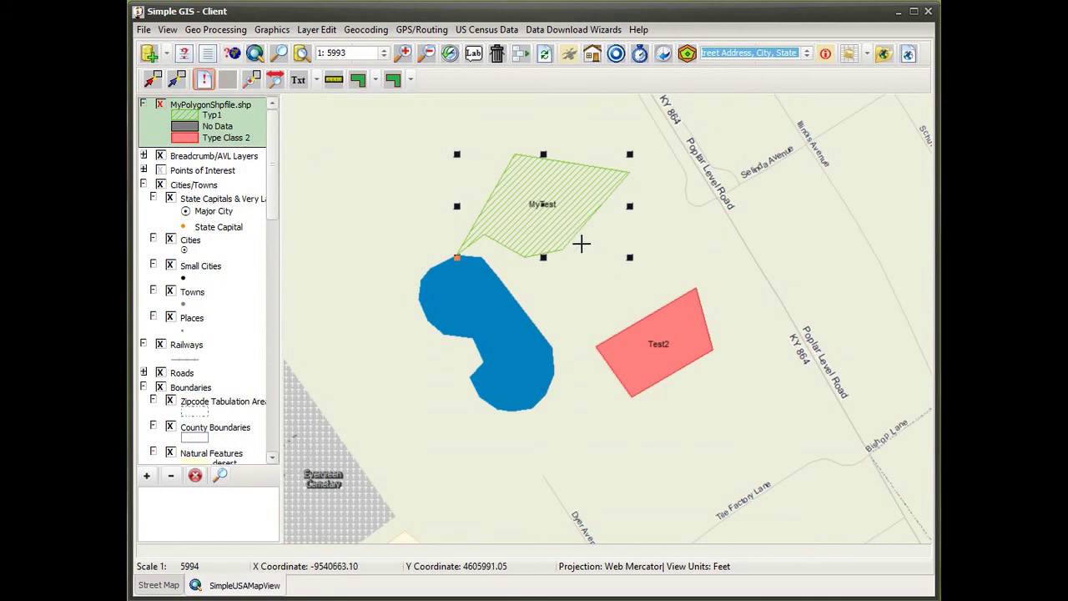
- Undo the red polygon's Name edit and check the polygon's attributes
{"action": "left_click", "coordinate": [326, 30]}
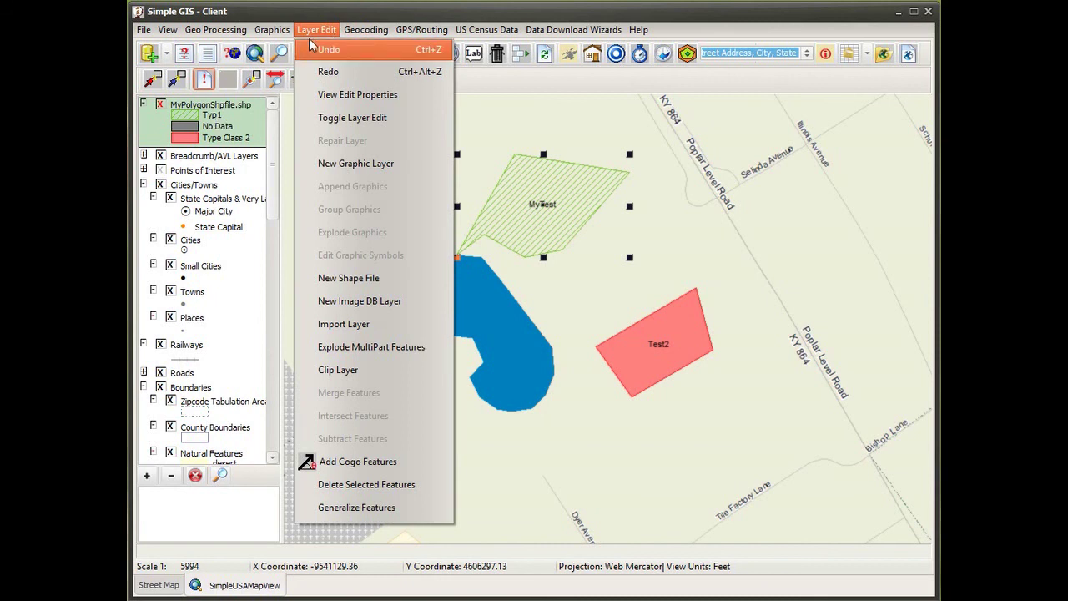
{"action": "left_click", "coordinate": [330, 50]}
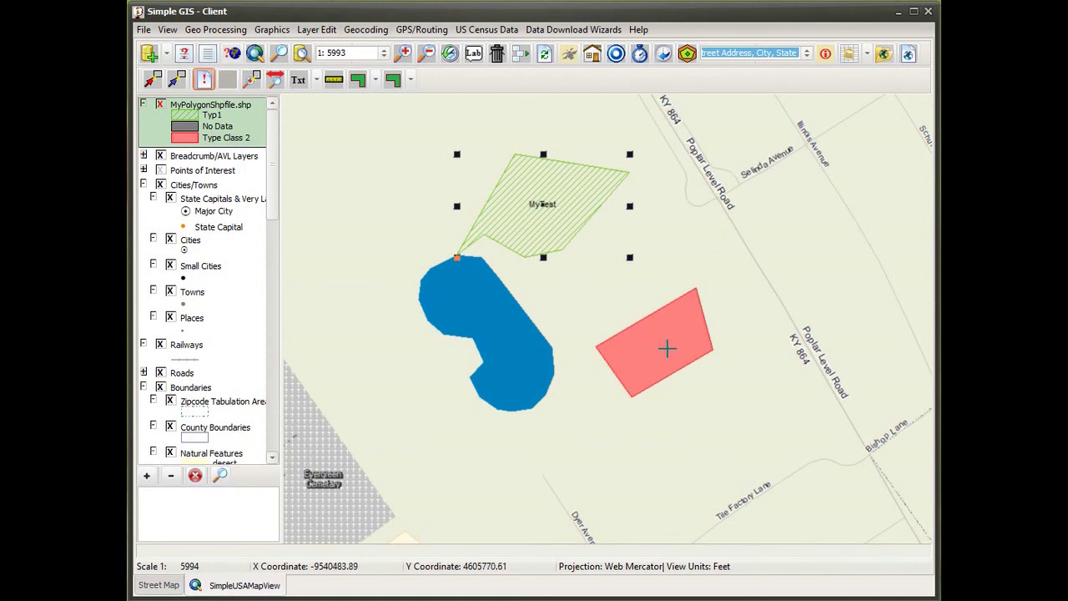
{"action": "left_click", "coordinate": [207, 79]}
{"action": "left_click", "coordinate": [640, 342]}
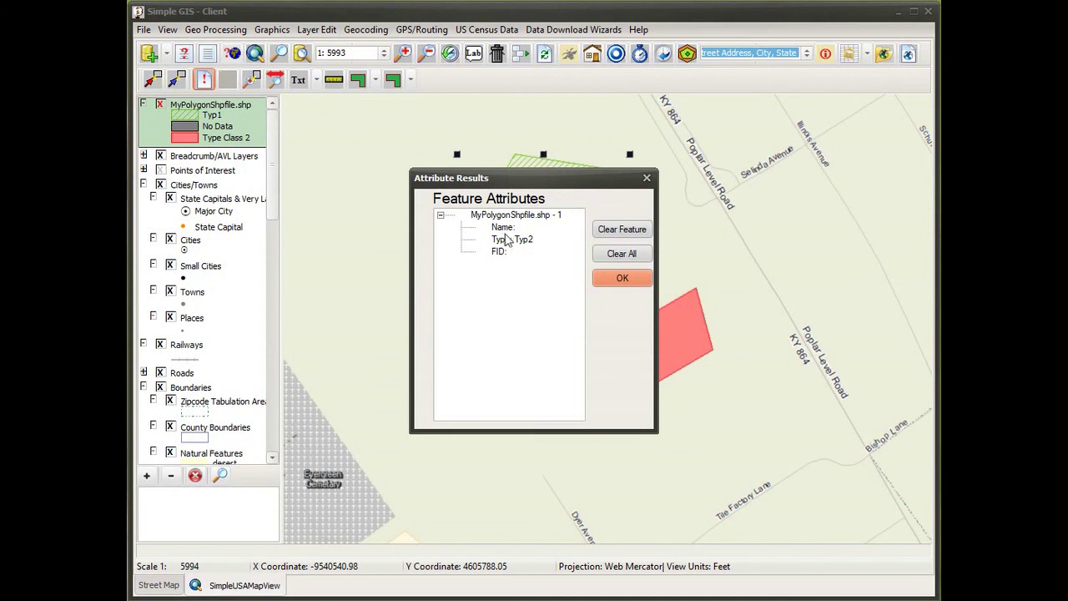
{"action": "left_click", "coordinate": [616, 279]}
- Undo the red polygon's Type edit and the addition of that polygon
{"action": "left_click", "coordinate": [316, 29]}
{"action": "left_click", "coordinate": [326, 52]}
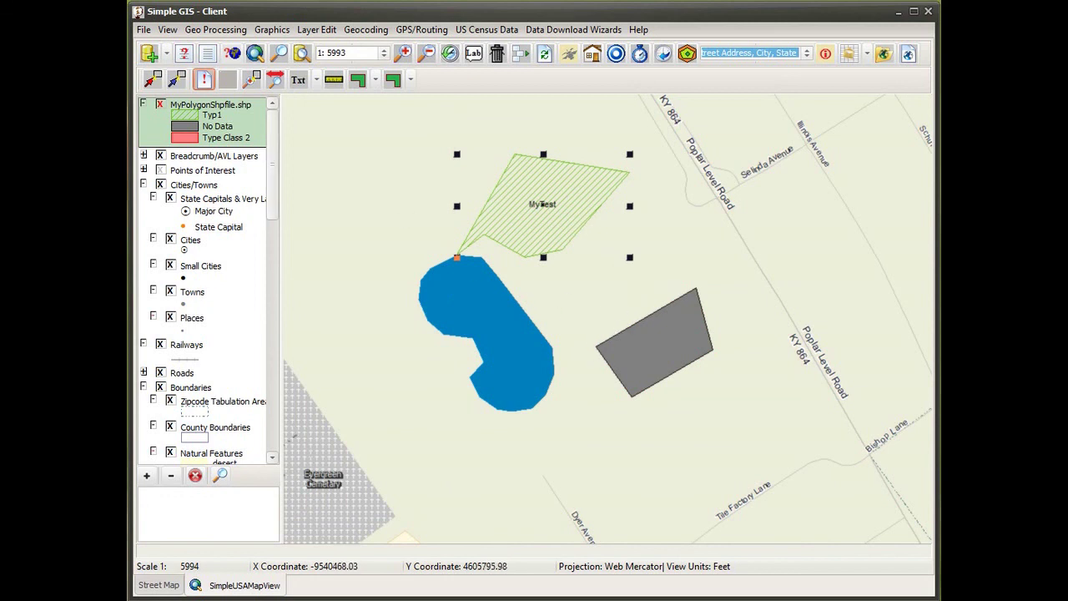
{"action": "left_click", "coordinate": [307, 35]}
{"action": "left_click", "coordinate": [308, 44]}
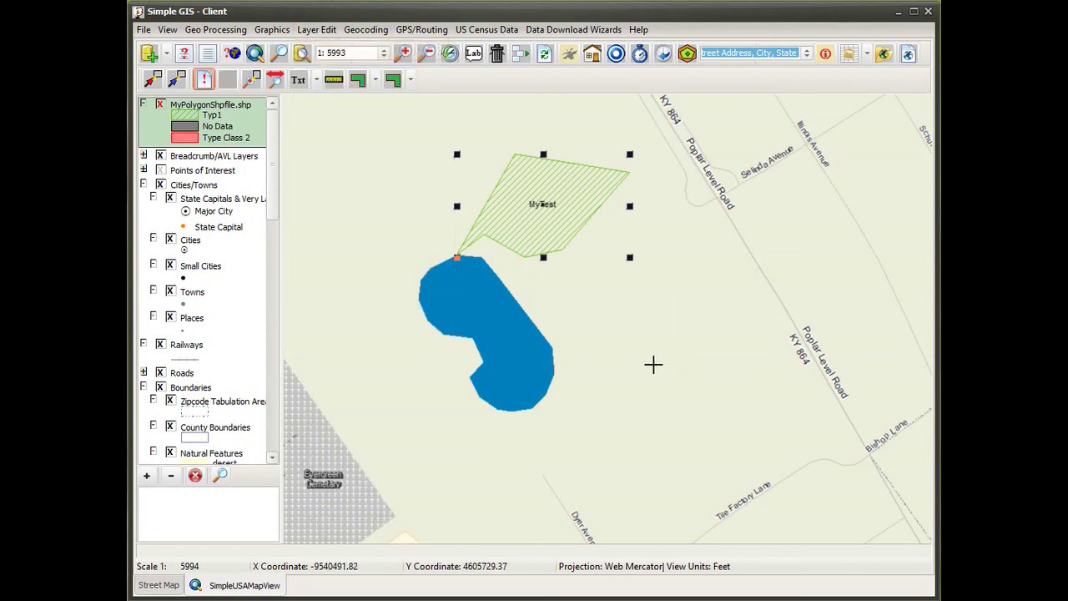
- Redo the four-sided polygon's addition together with its Type and Name edits
{"action": "left_click", "coordinate": [316, 29]}
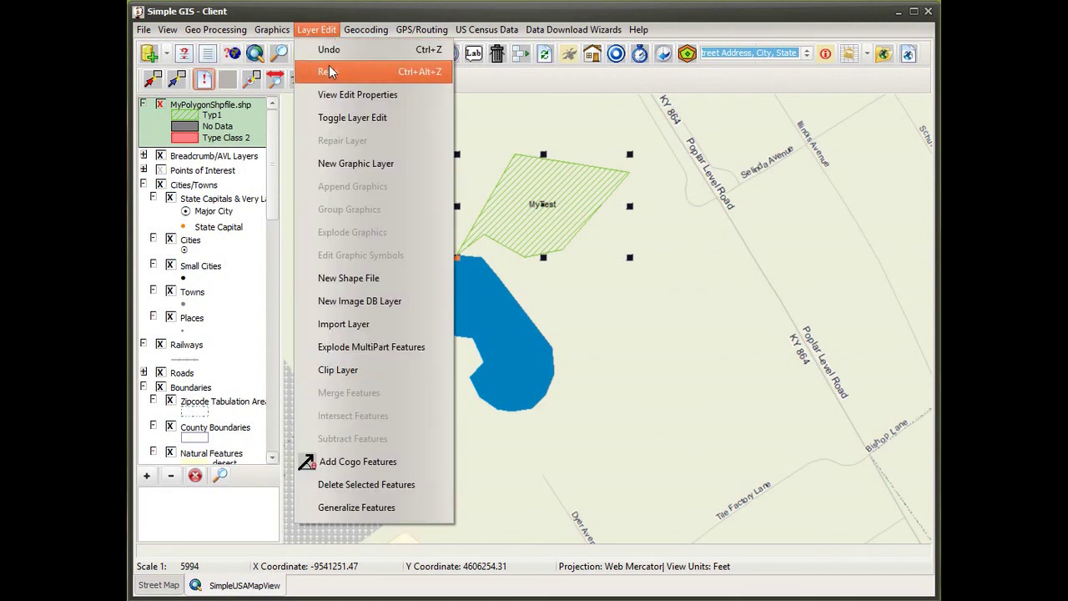
{"action": "left_click", "coordinate": [329, 72]}
{"action": "left_click", "coordinate": [317, 30]}
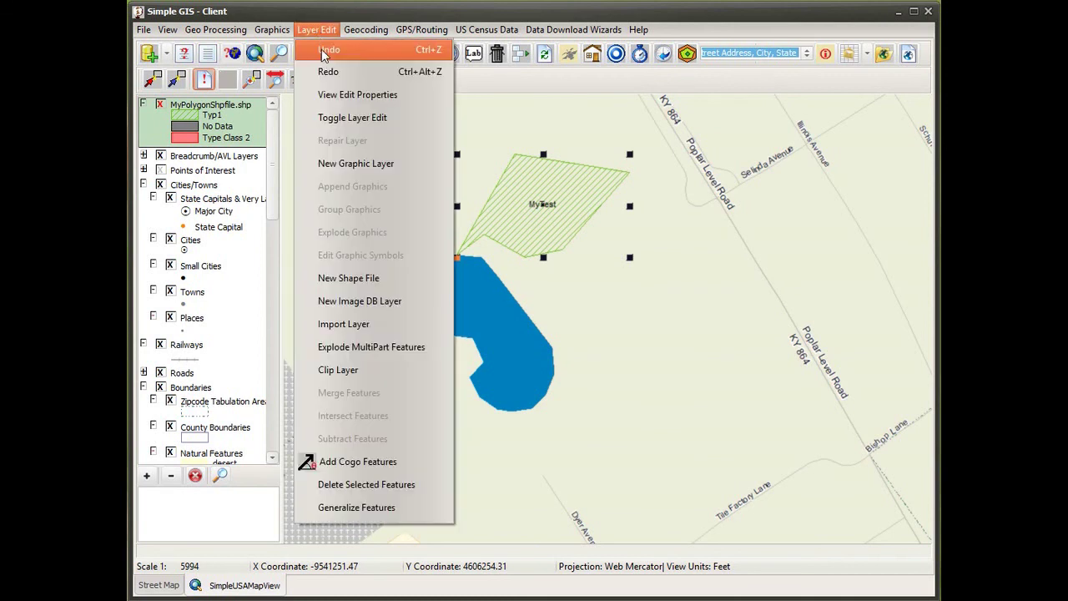
{"action": "left_click", "coordinate": [328, 72]}
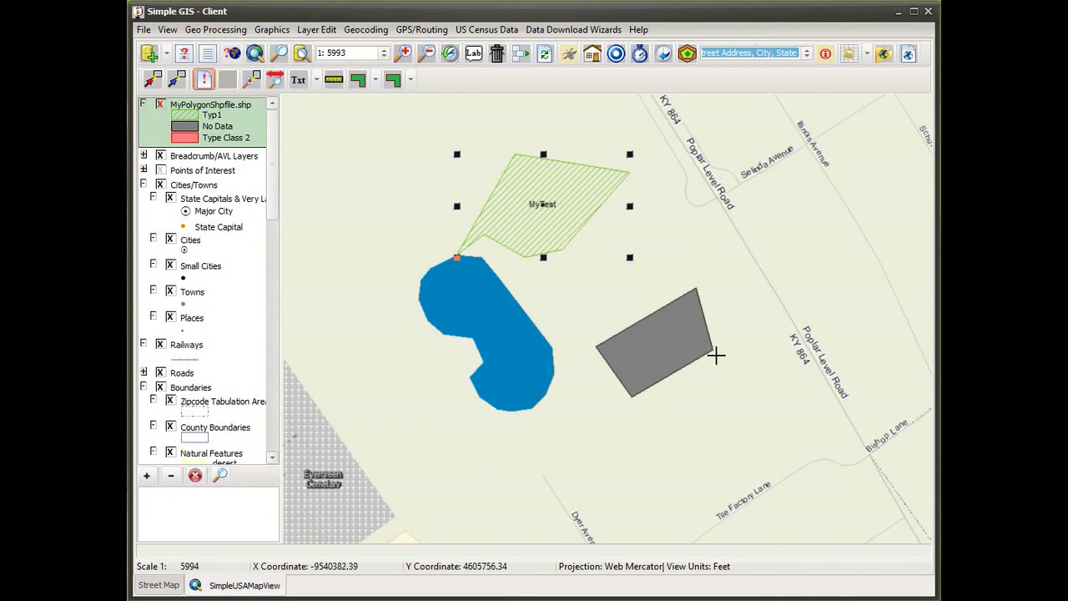
{"action": "left_click", "coordinate": [336, 30]}
{"action": "left_click", "coordinate": [338, 71]}
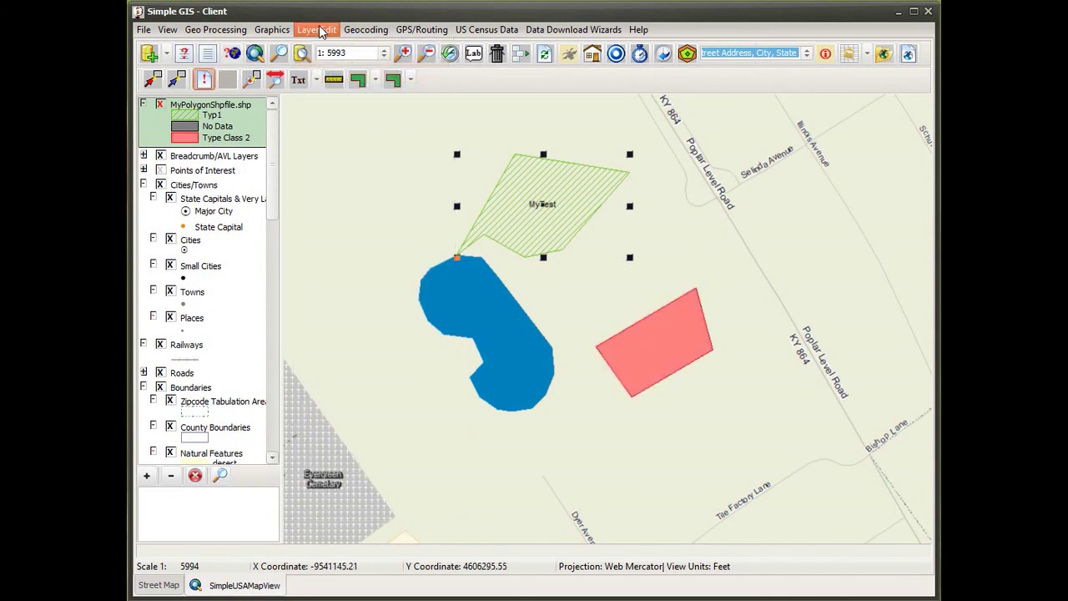
{"action": "left_click", "coordinate": [321, 31]}
{"action": "left_click", "coordinate": [325, 67]}
{"action": "left_click", "coordinate": [410, 81]}
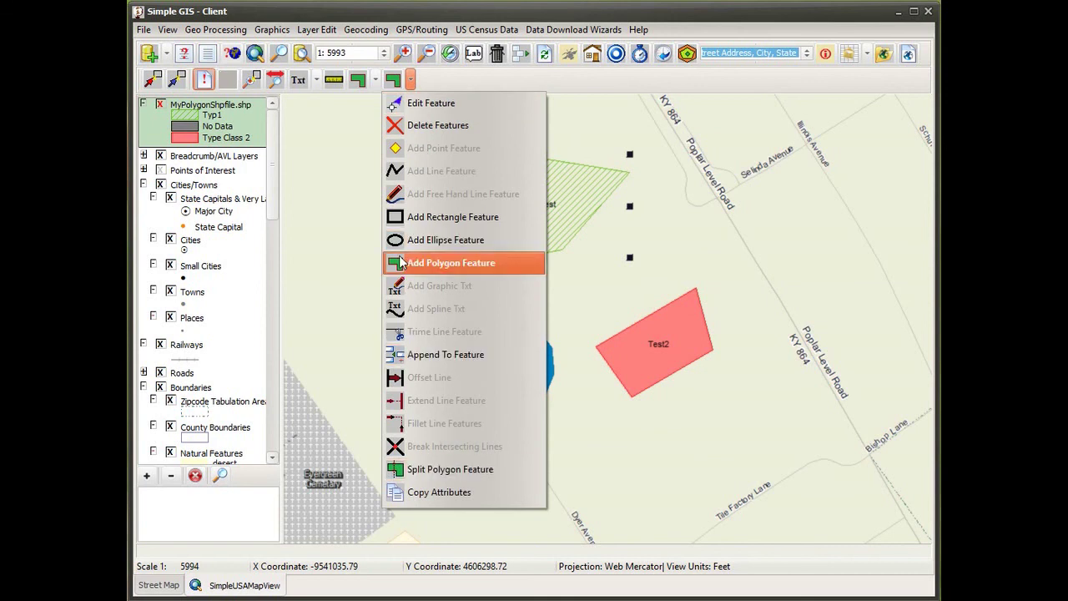
{"action": "left_click", "coordinate": [325, 30]}
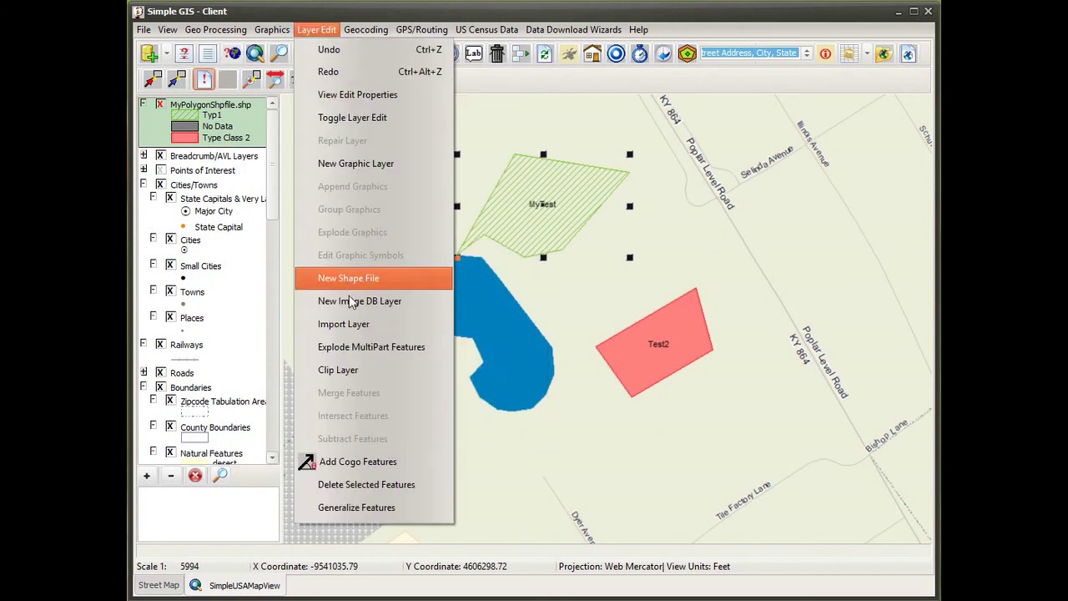
{"action": "left_click", "coordinate": [699, 25]}
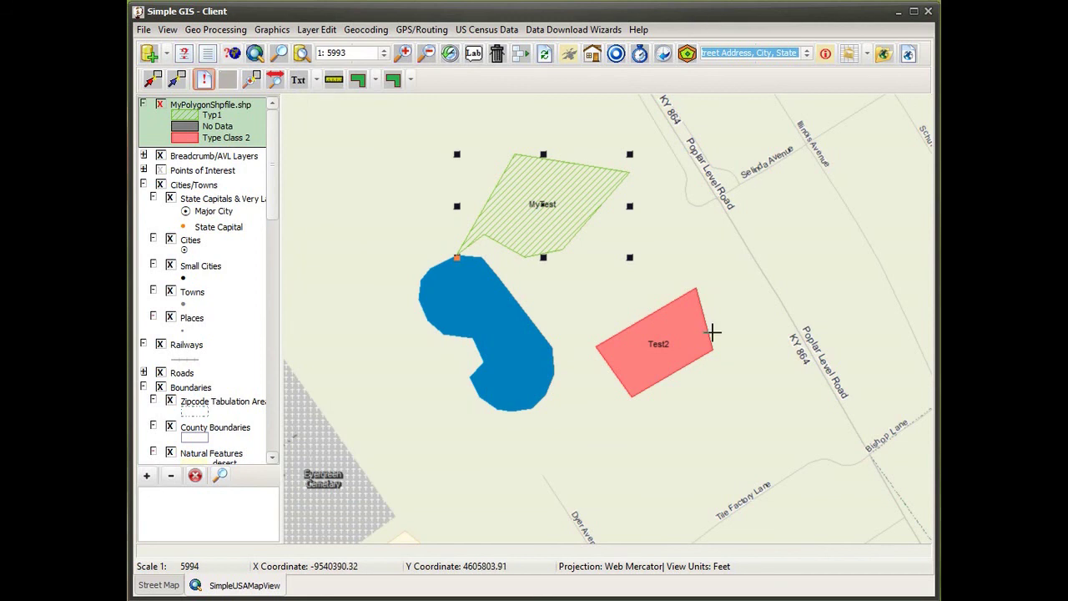